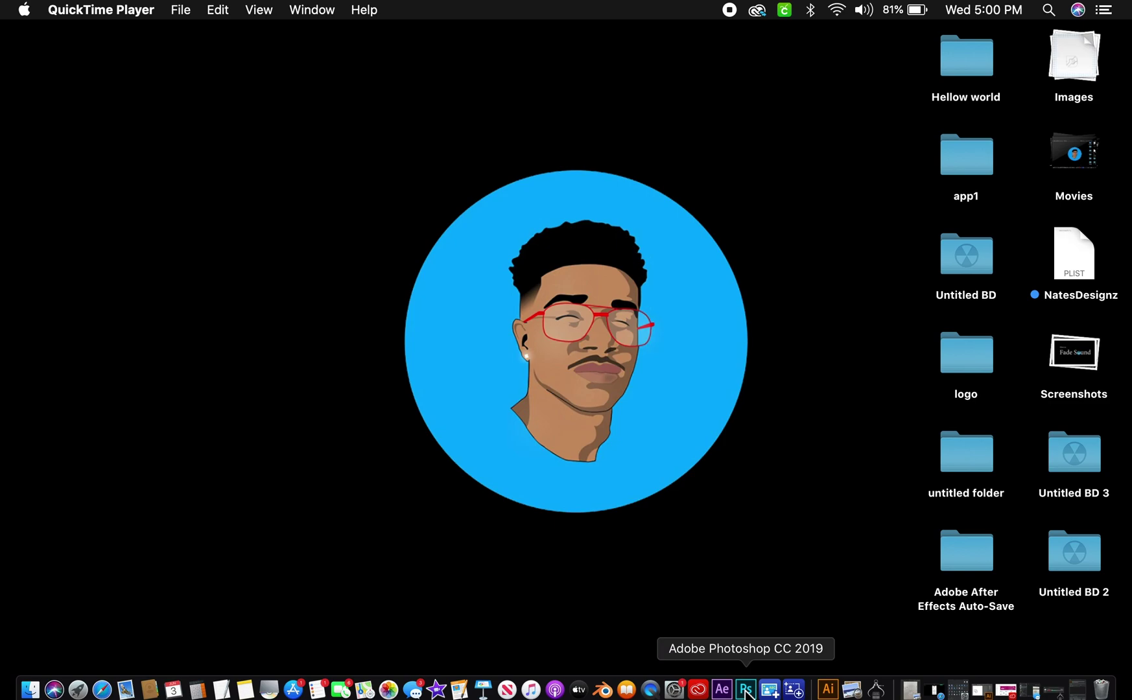
Launch Photoshop CC 2019 from the Dock, which stops at the scratch-disks-full error.
{"action": "left_click", "coordinate": [748, 691]}
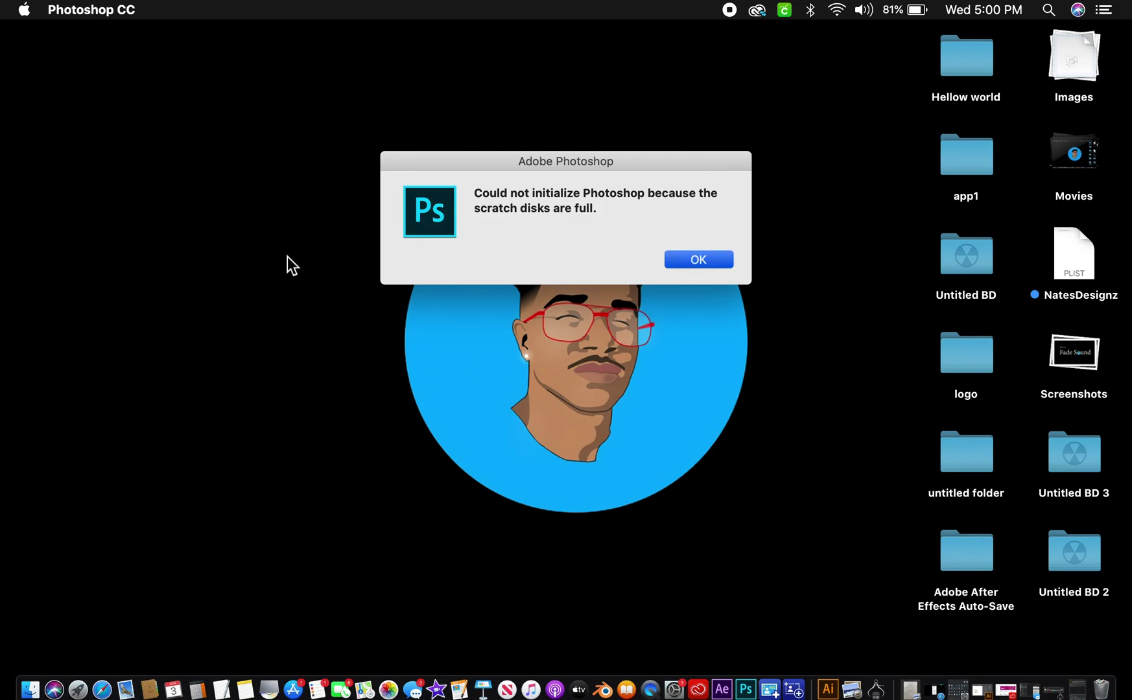
Force quit Photoshop CC from the Apple menu's Force Quit window and confirm.
{"action": "left_click", "coordinate": [54, 53]}
{"action": "left_click", "coordinate": [24, 9]}
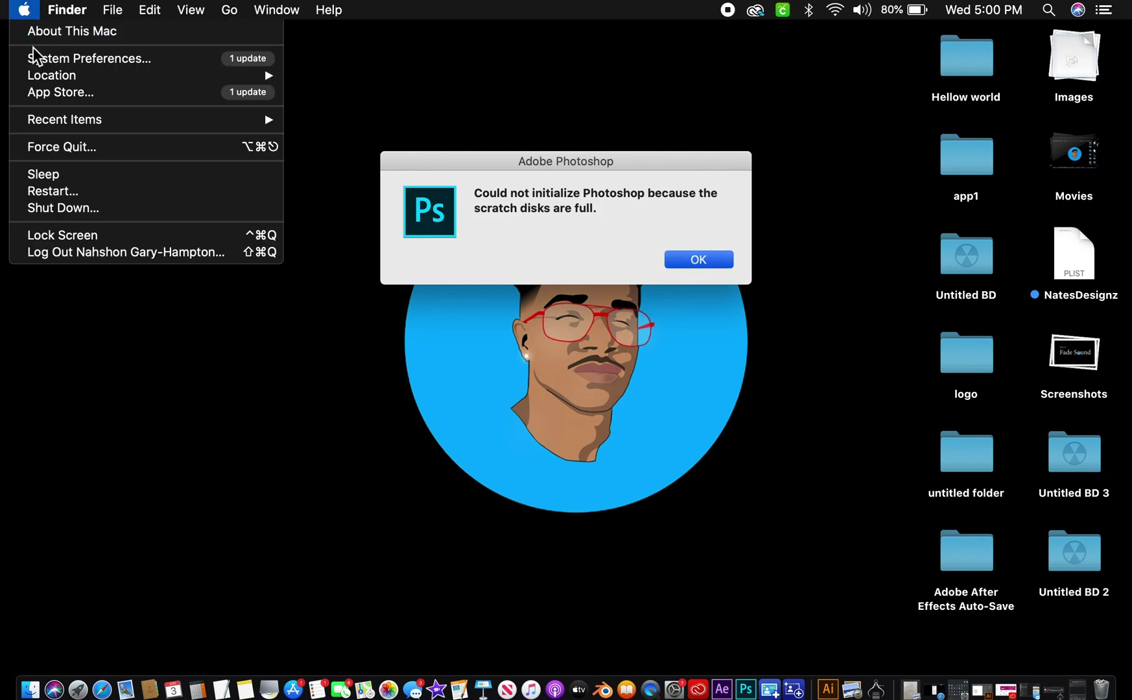
{"action": "left_click", "coordinate": [67, 147]}
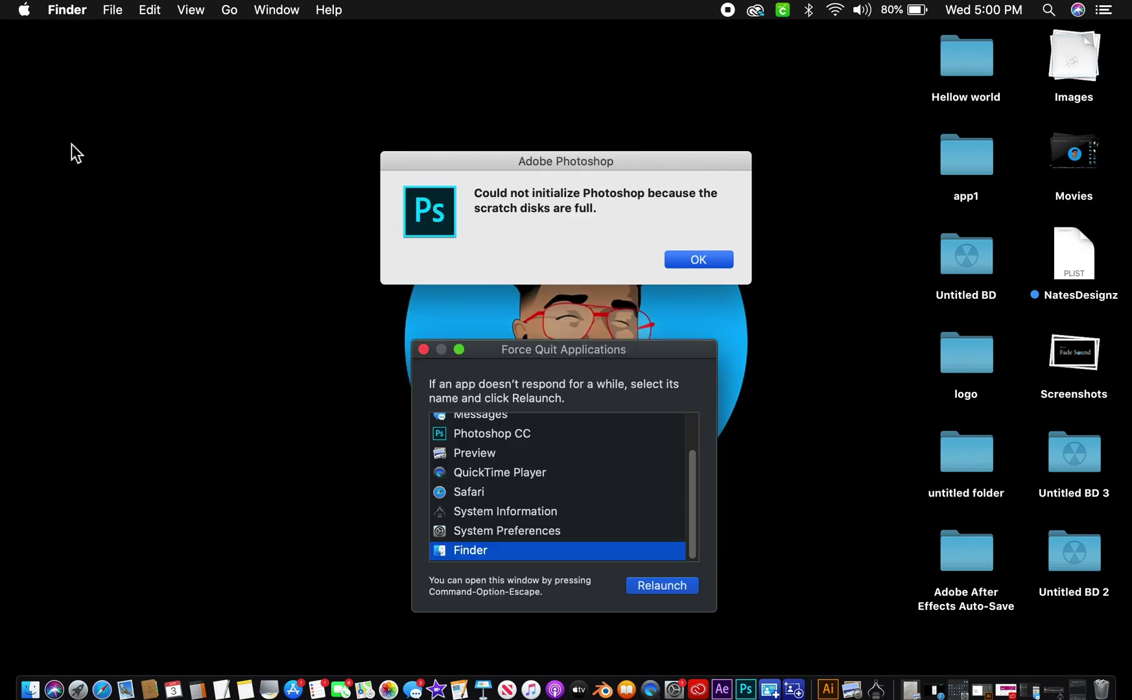
{"action": "left_click", "coordinate": [492, 435]}
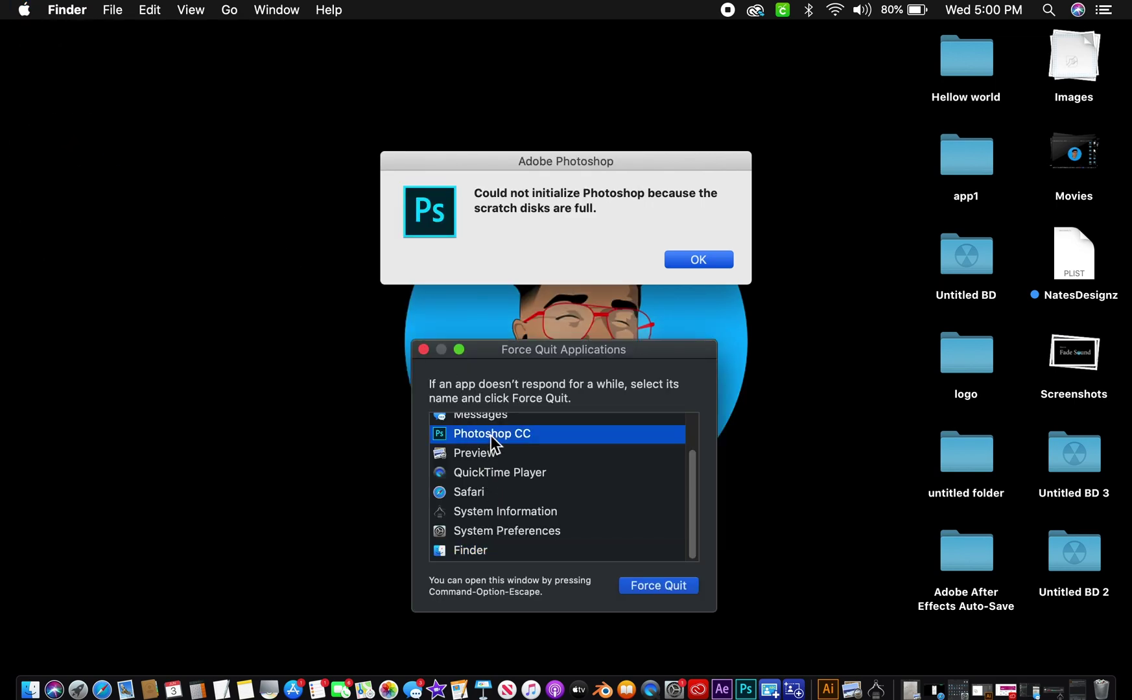
{"action": "left_click", "coordinate": [658, 586]}
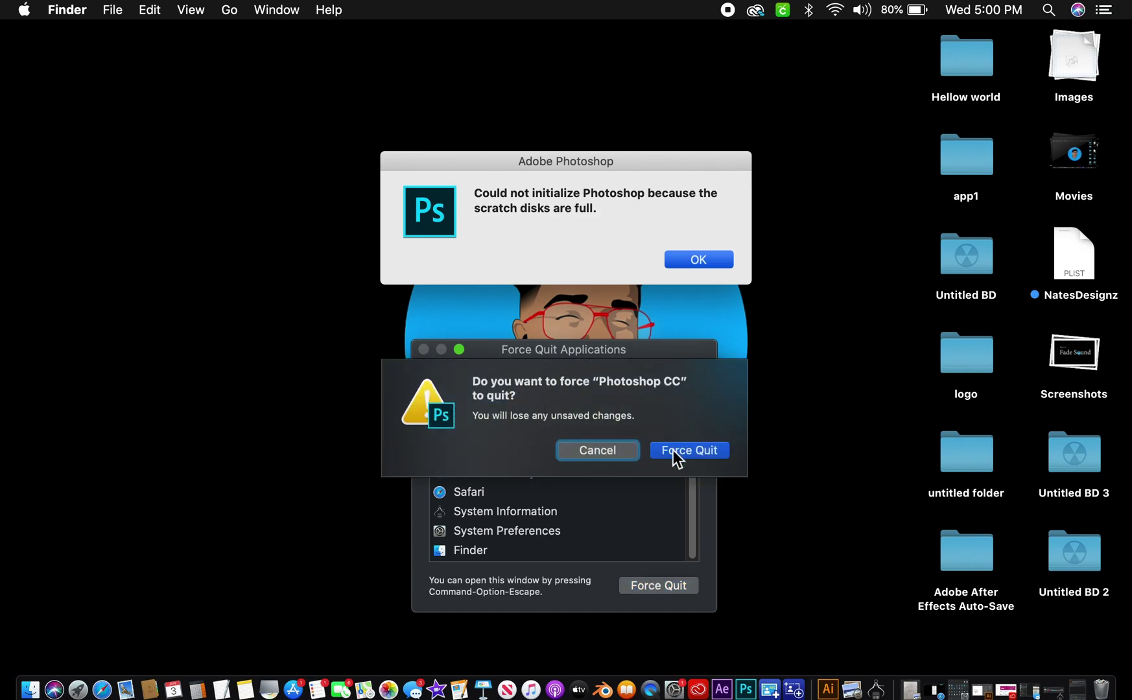
{"action": "left_click", "coordinate": [673, 450]}
Close the Force Quit window, open the hidden user Library via the Go menu, then Application Support.
{"action": "left_click", "coordinate": [423, 350]}
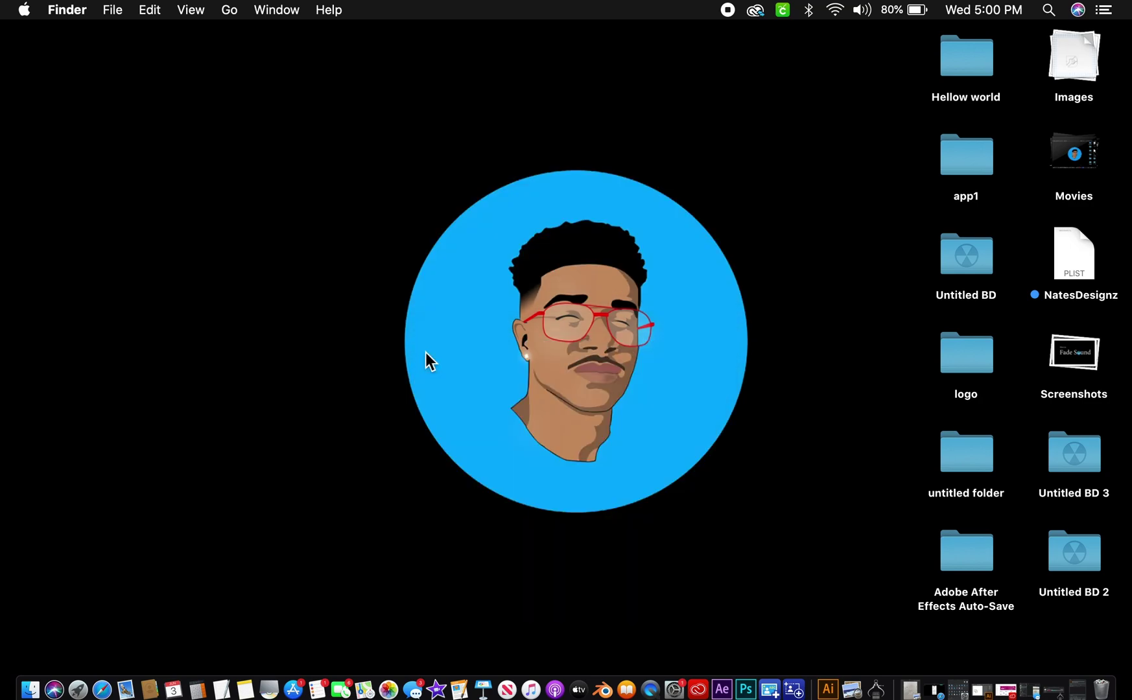
{"action": "left_click", "coordinate": [229, 10]}
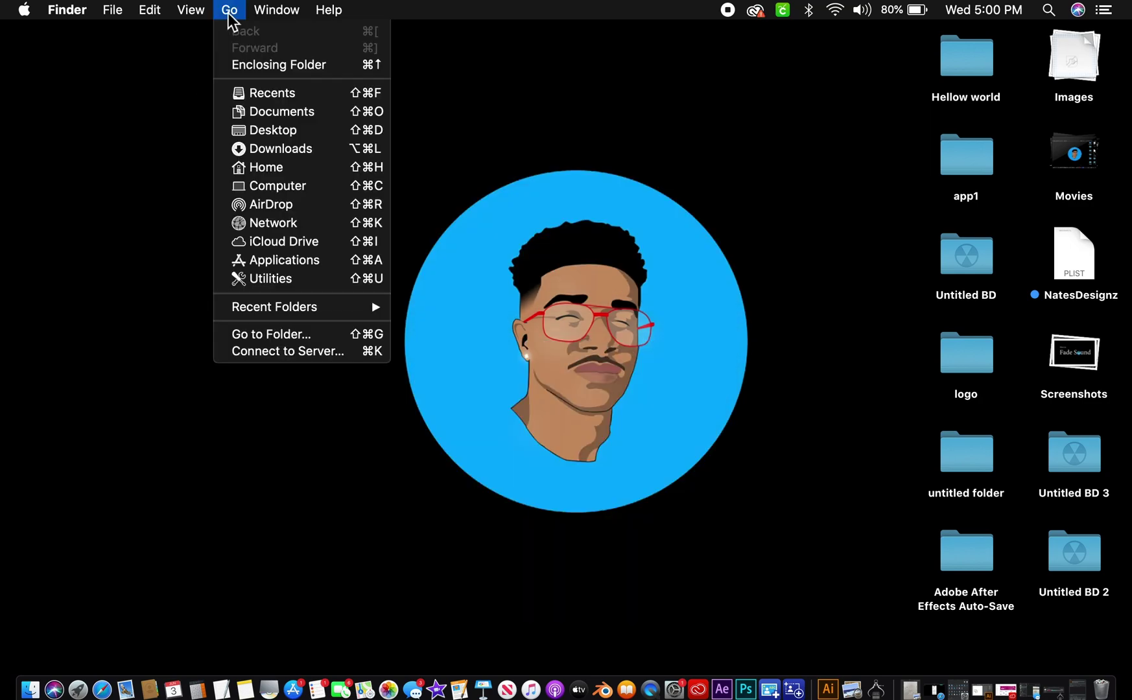
{"action": "key", "text": "alt"}
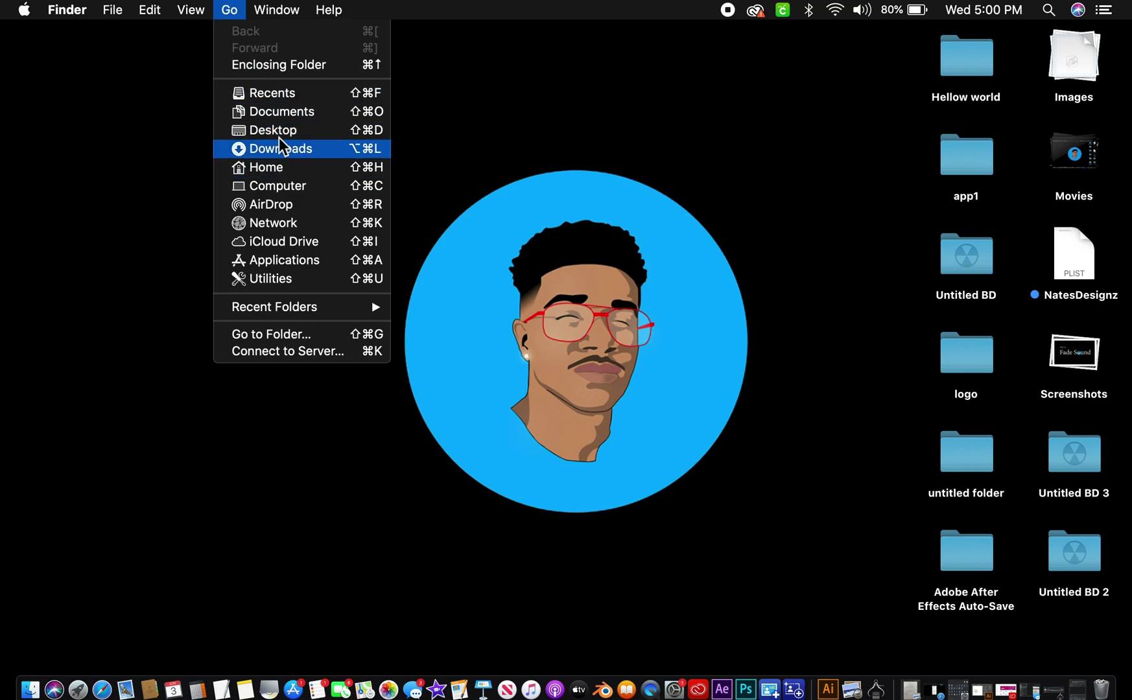
{"action": "key", "text": "alt"}
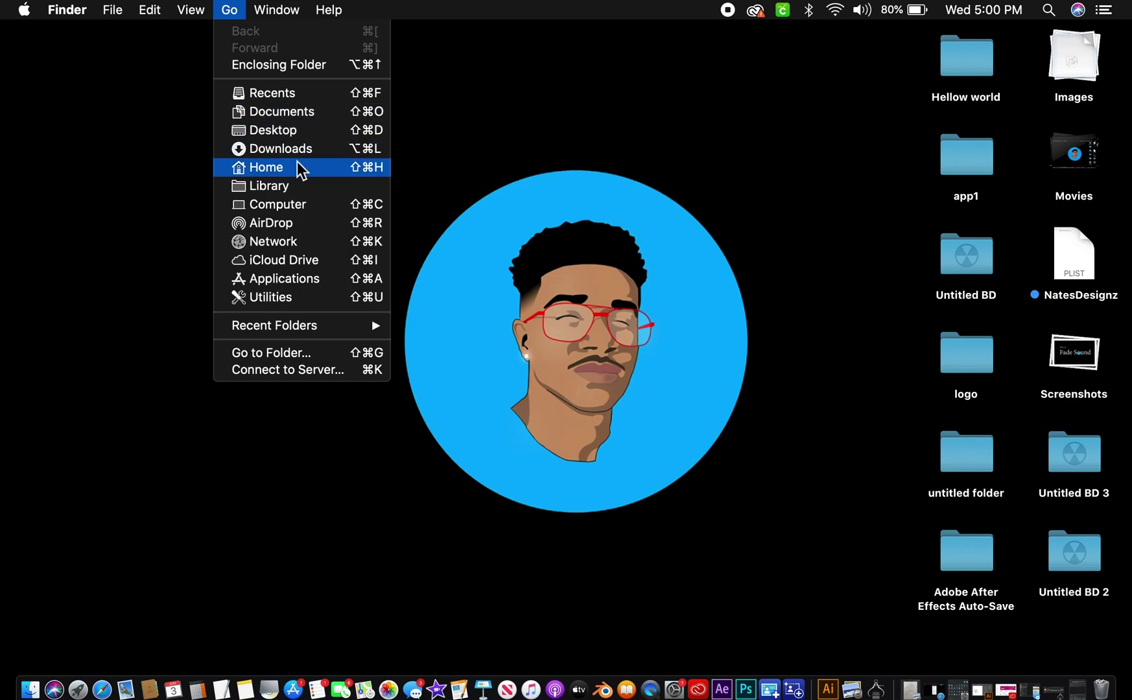
{"action": "left_click", "coordinate": [290, 186]}
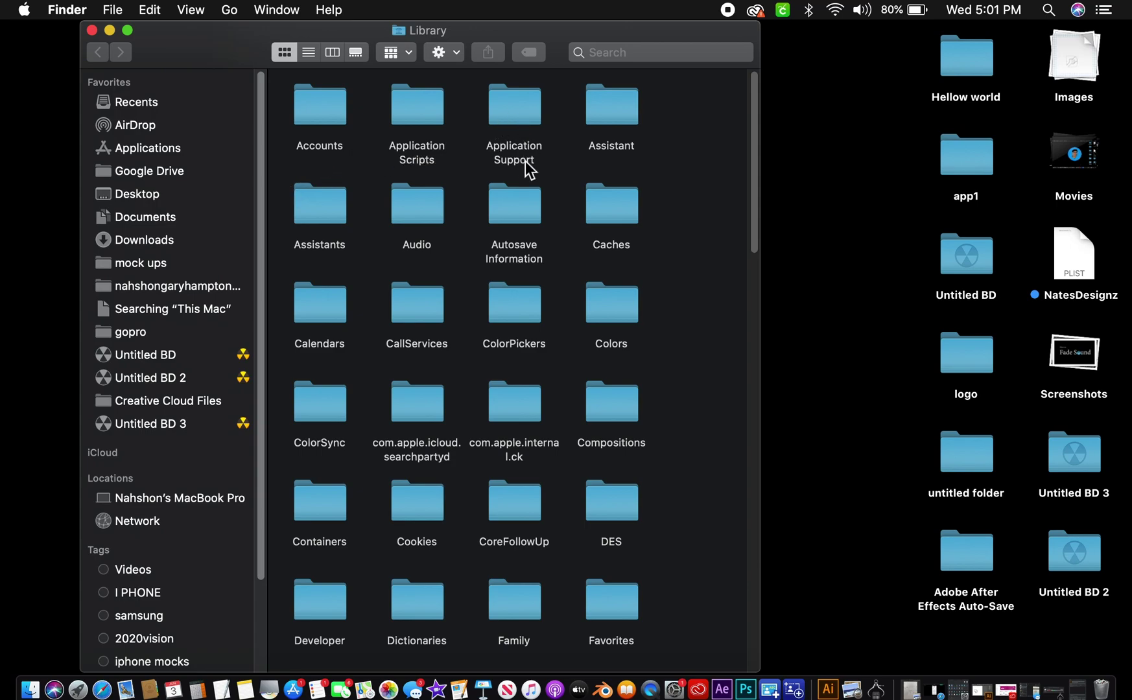
{"action": "double_click", "coordinate": [530, 116]}
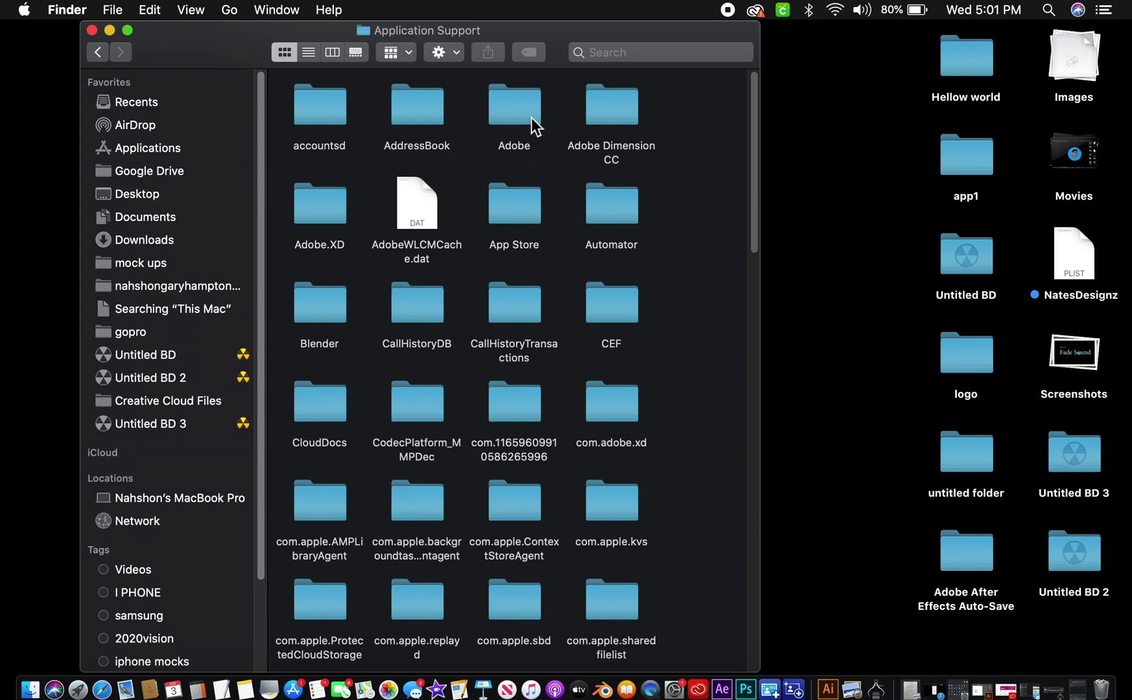
Navigate into Adobe > Common and open the Media Cache Files folder.
{"action": "double_click", "coordinate": [517, 114]}
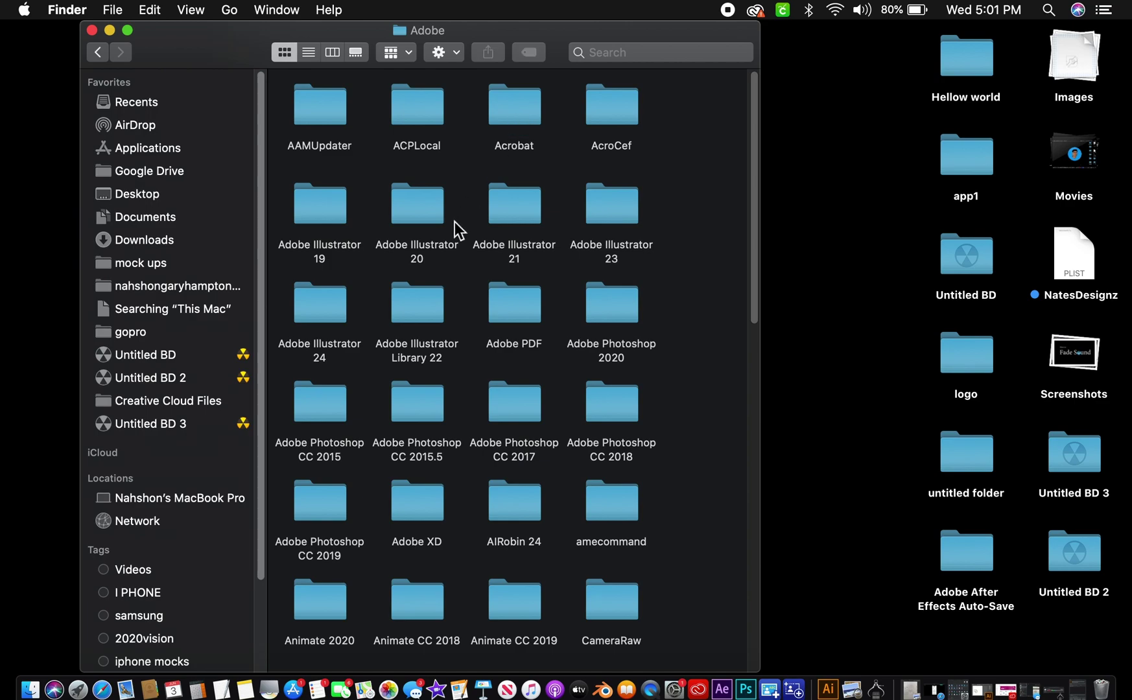
{"action": "scroll", "coordinate": [455, 271], "scroll_direction": "down", "scroll_amount": 3}
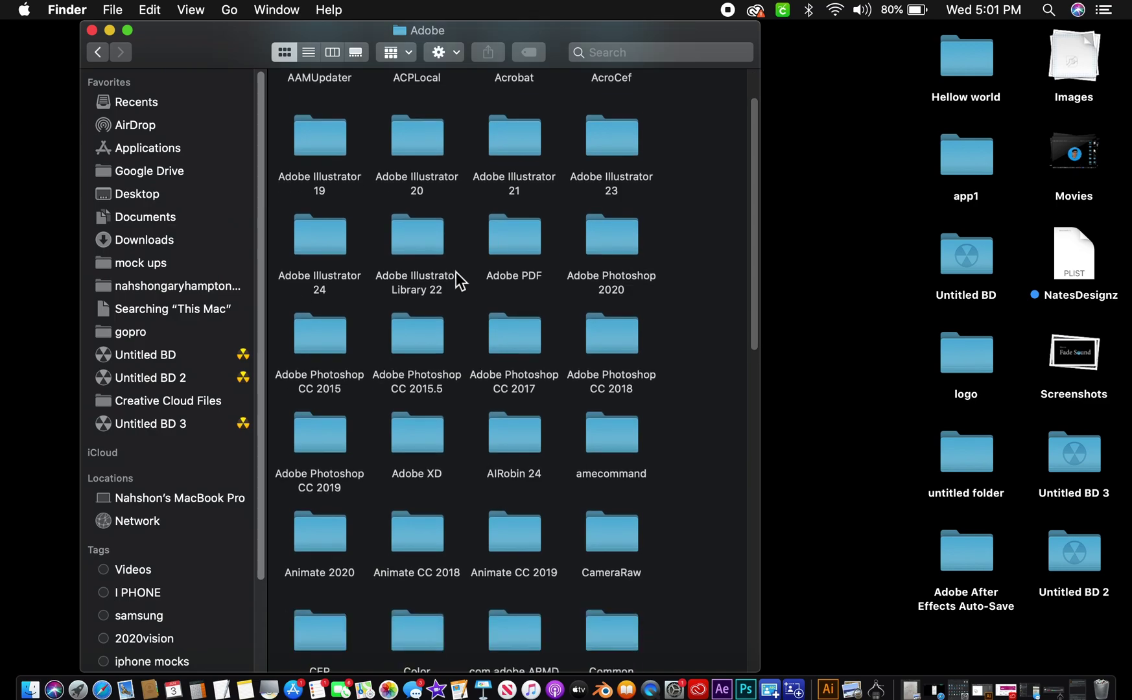
{"action": "scroll", "coordinate": [455, 272], "scroll_direction": "down", "scroll_amount": 5}
{"action": "double_click", "coordinate": [608, 441]}
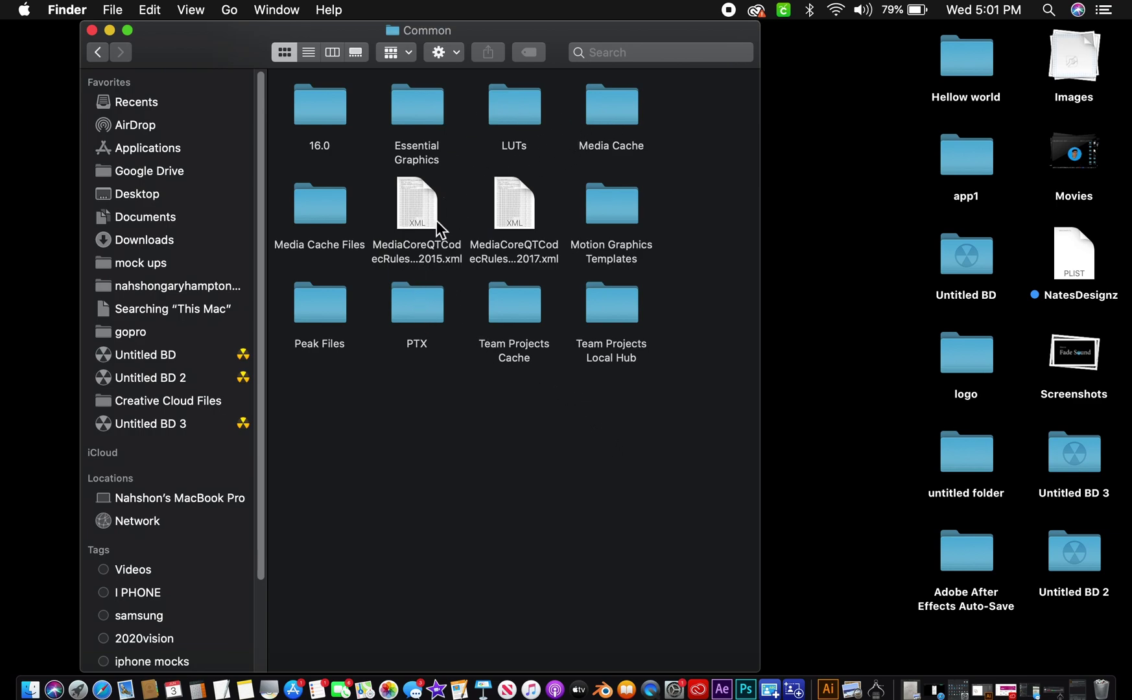
{"action": "left_click", "coordinate": [326, 212]}
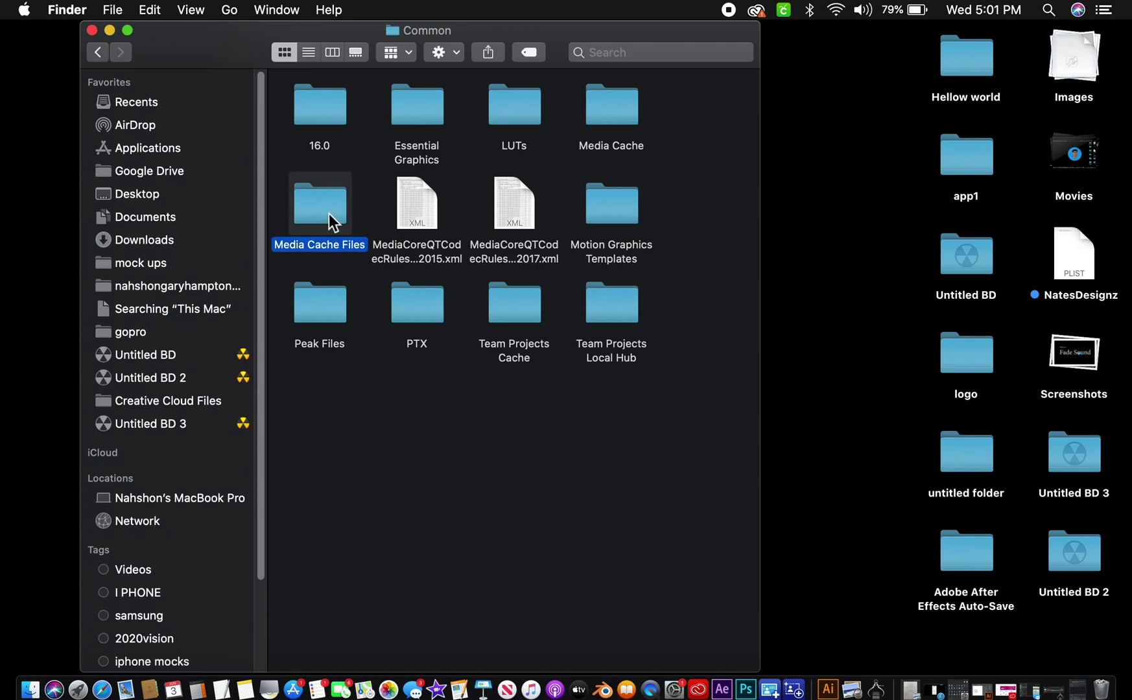
{"action": "double_click", "coordinate": [328, 213]}
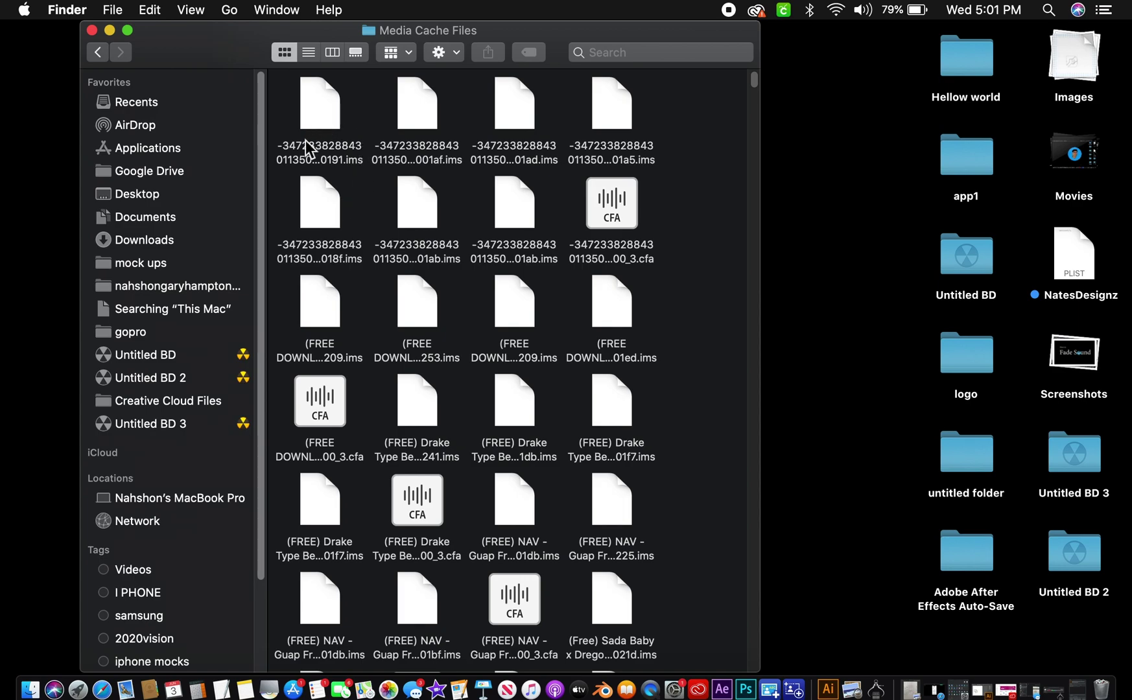
{"action": "scroll", "coordinate": [323, 163], "scroll_direction": "down", "scroll_amount": 5}
{"action": "scroll", "coordinate": [324, 163], "scroll_direction": "up", "scroll_amount": 5}
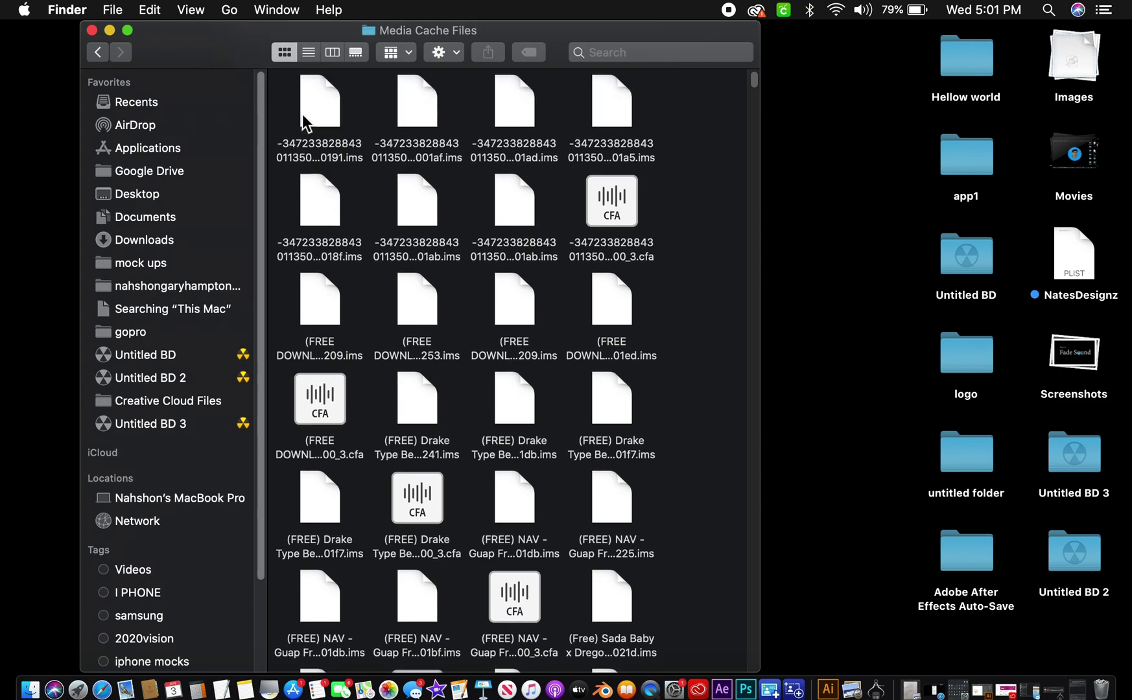
Select a block of 116 cache files, drag them to the Trash, and open the Trash window.
{"action": "mouse_move", "coordinate": [289, 93]}
{"action": "left_mouse_down"}
{"action": "mouse_move", "coordinate": [667, 384]}
{"action": "mouse_move", "coordinate": [677, 672]}
{"action": "mouse_move", "coordinate": [678, 630]}
{"action": "mouse_move", "coordinate": [659, 691]}
{"action": "mouse_move", "coordinate": [647, 640]}
{"action": "left_mouse_up"}
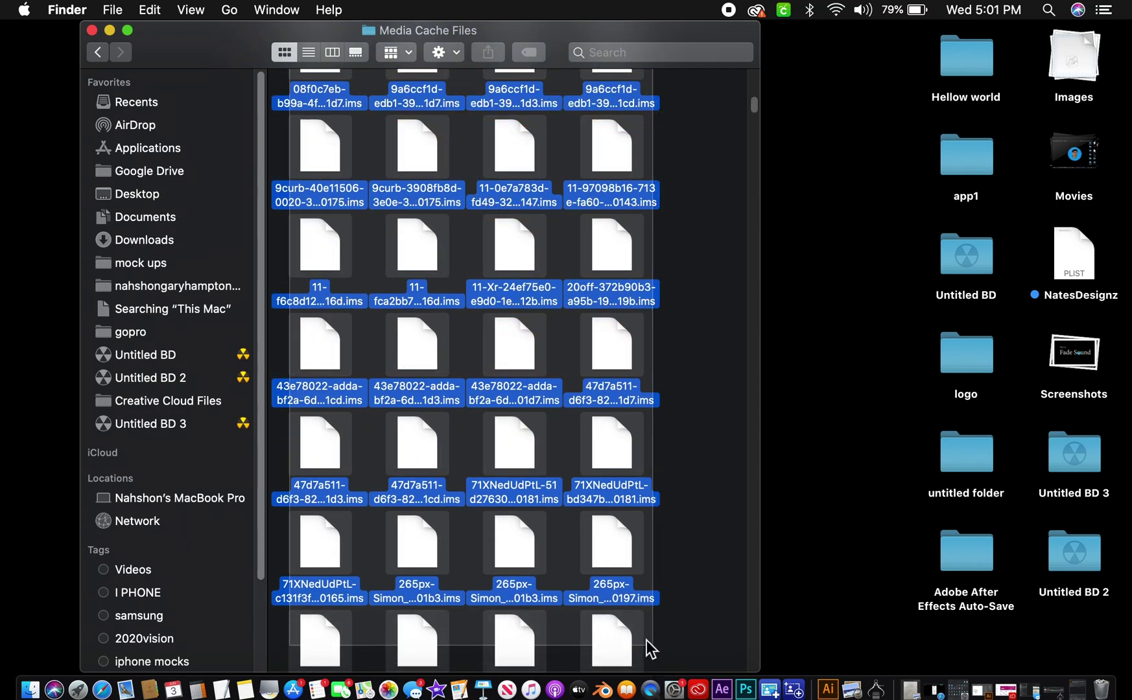
{"action": "left_click_drag", "start_coordinate": [616, 445], "coordinate": [616, 445]}
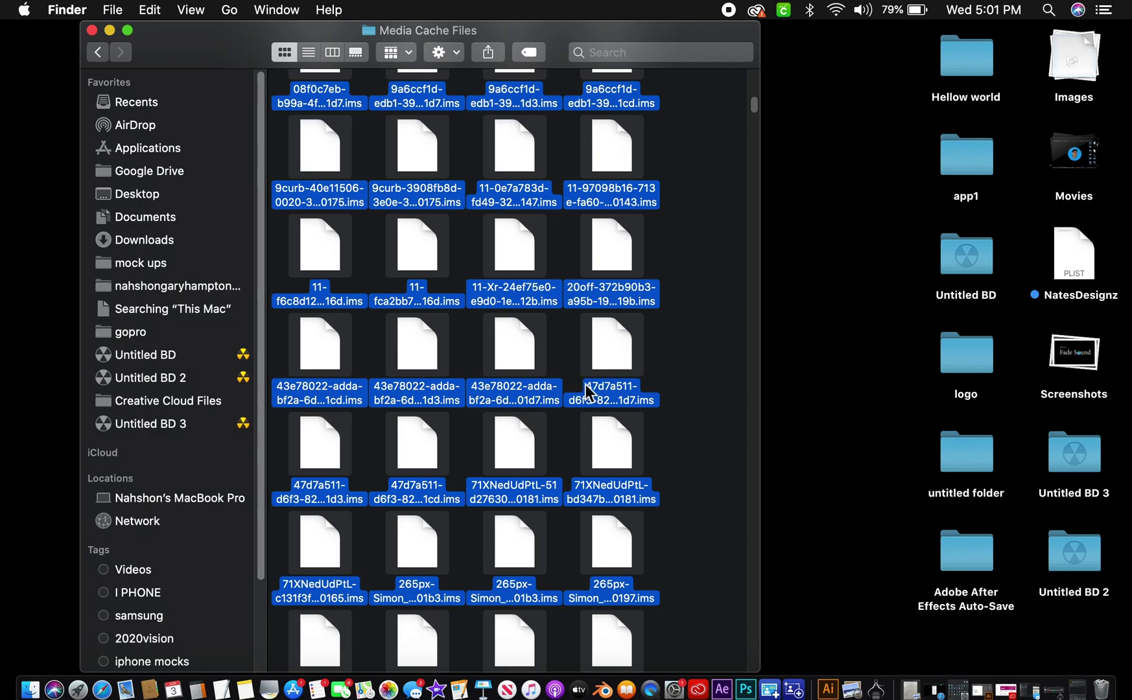
{"action": "left_click_drag", "start_coordinate": [561, 344], "coordinate": [561, 341]}
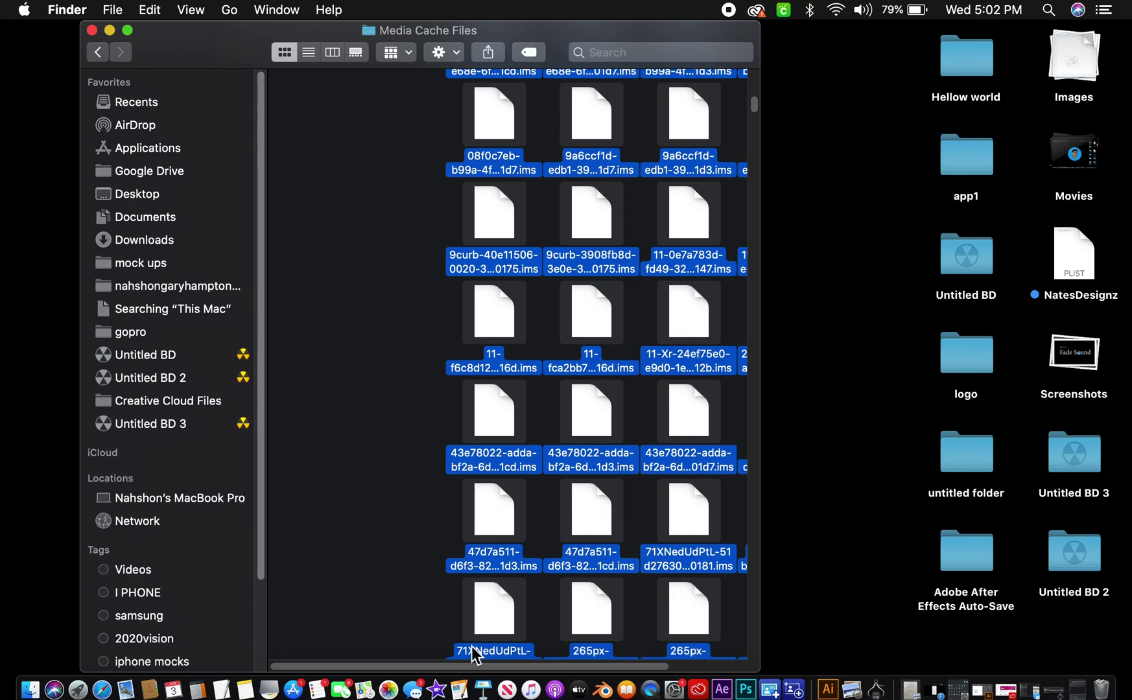
{"action": "mouse_move", "coordinate": [495, 619]}
{"action": "left_mouse_down"}
{"action": "mouse_move", "coordinate": [447, 676]}
{"action": "mouse_move", "coordinate": [454, 666]}
{"action": "left_mouse_up"}
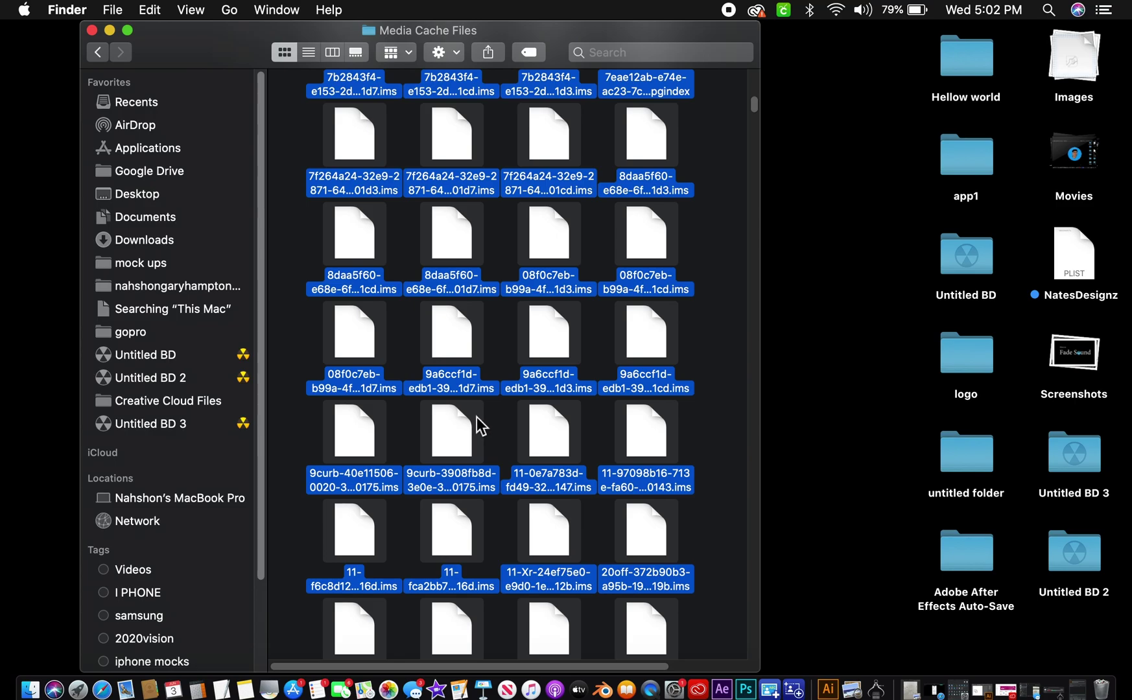
{"action": "mouse_move", "coordinate": [495, 442]}
{"action": "left_mouse_down"}
{"action": "mouse_move", "coordinate": [835, 460]}
{"action": "mouse_move", "coordinate": [1112, 692]}
{"action": "left_mouse_up"}
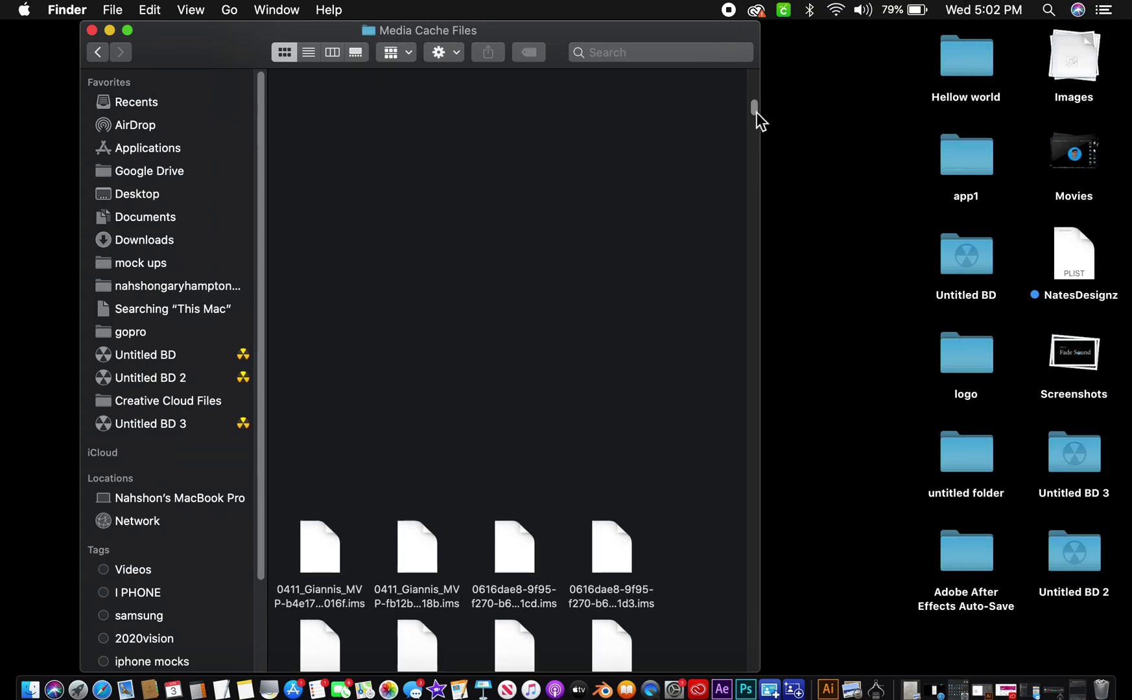
{"action": "left_click_drag", "start_coordinate": [753, 108], "coordinate": [753, 173]}
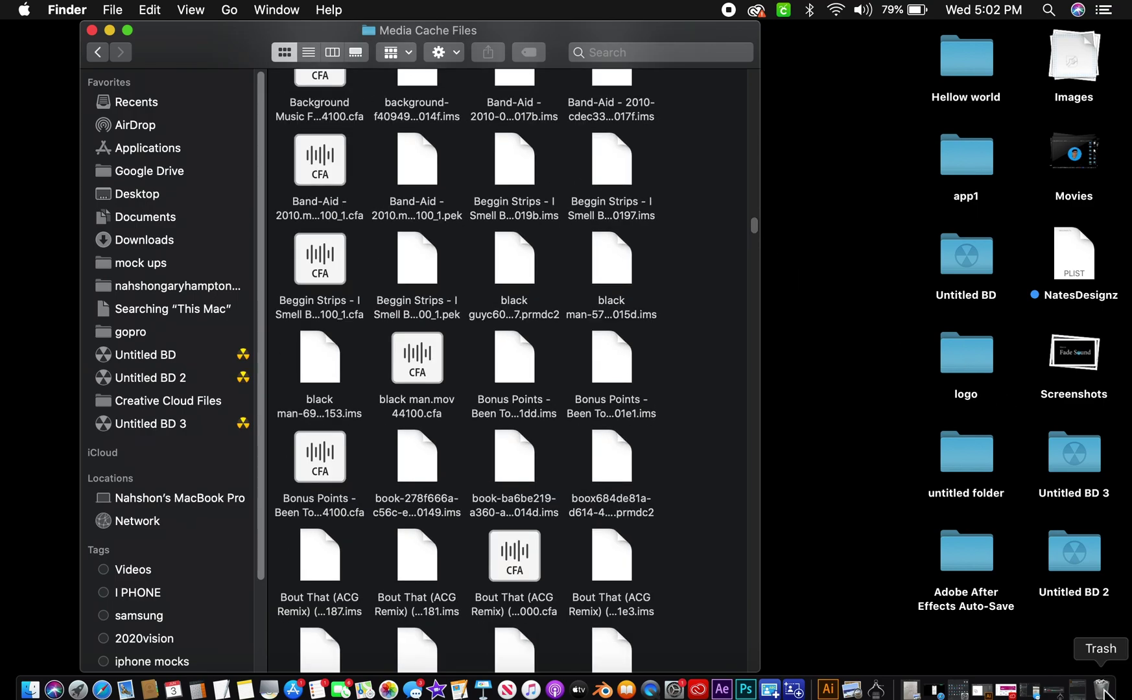
{"action": "left_click", "coordinate": [1103, 692]}
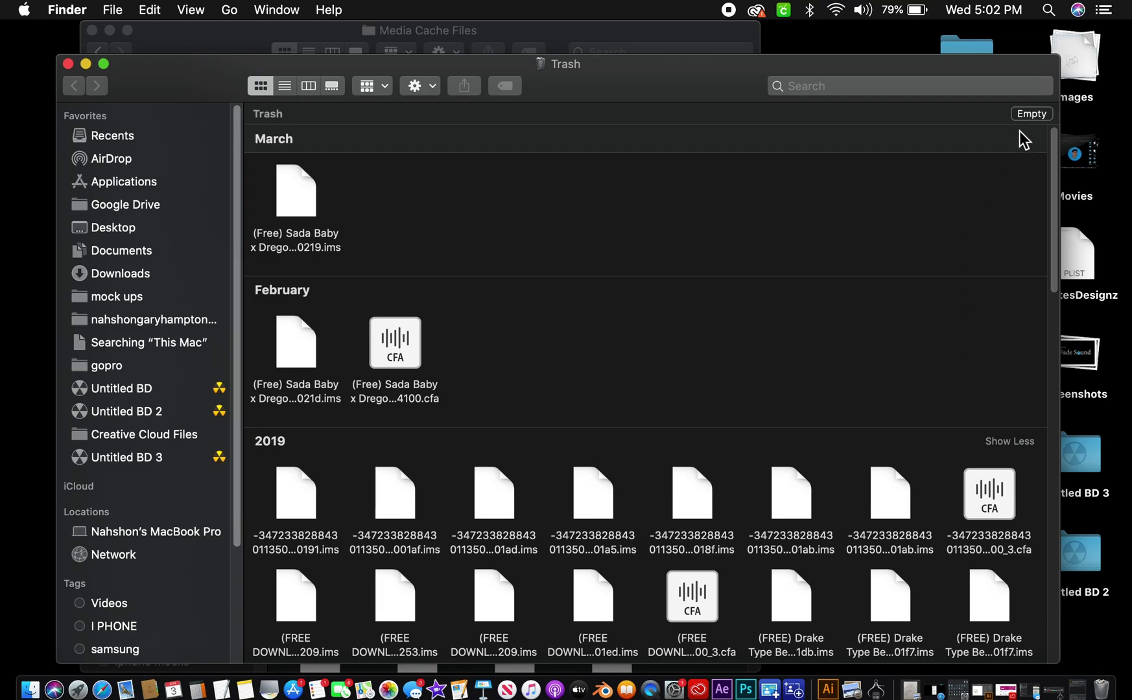
{"action": "scroll", "coordinate": [566, 433], "scroll_direction": "down", "scroll_amount": 1}
{"action": "scroll", "coordinate": [574, 410], "scroll_direction": "down", "scroll_amount": 5}
{"action": "scroll", "coordinate": [573, 410], "scroll_direction": "down", "scroll_amount": 3}
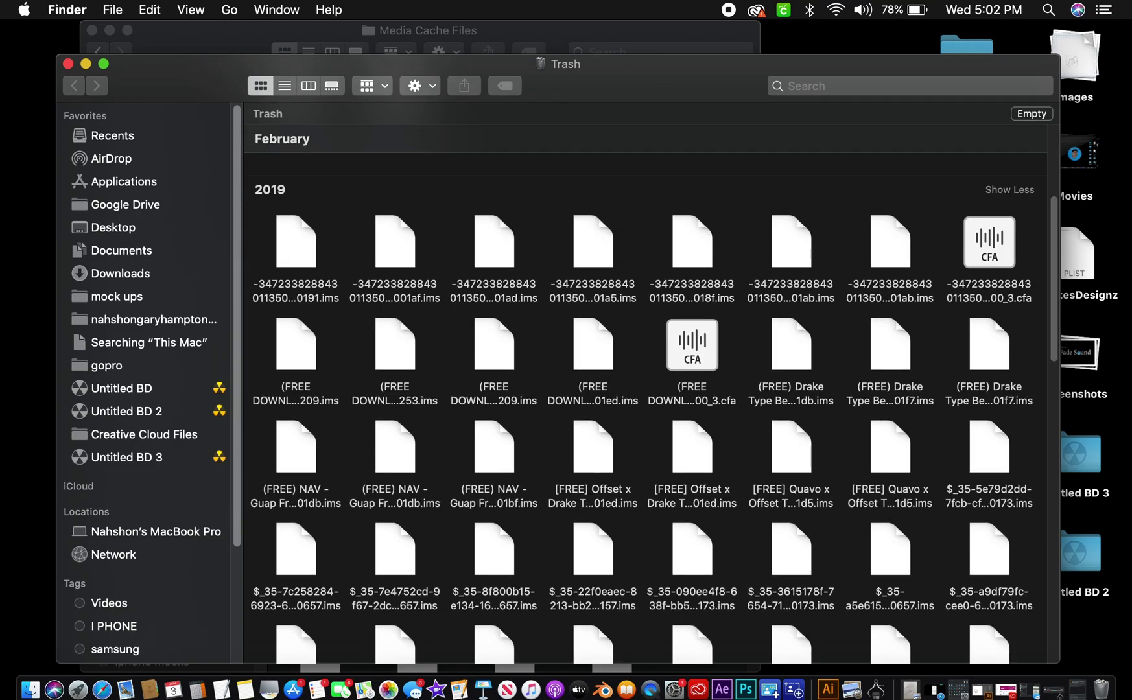
Empty the Trash and confirm permanently erasing its items.
{"action": "left_click", "coordinate": [1031, 114]}
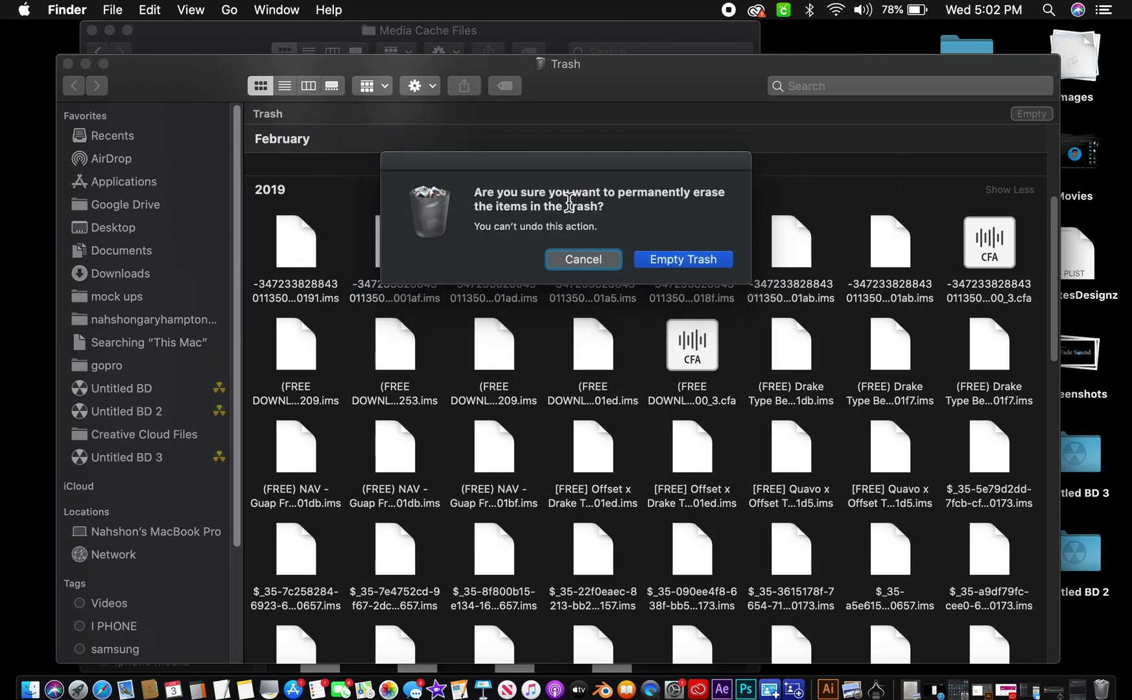
{"action": "left_click", "coordinate": [671, 260]}
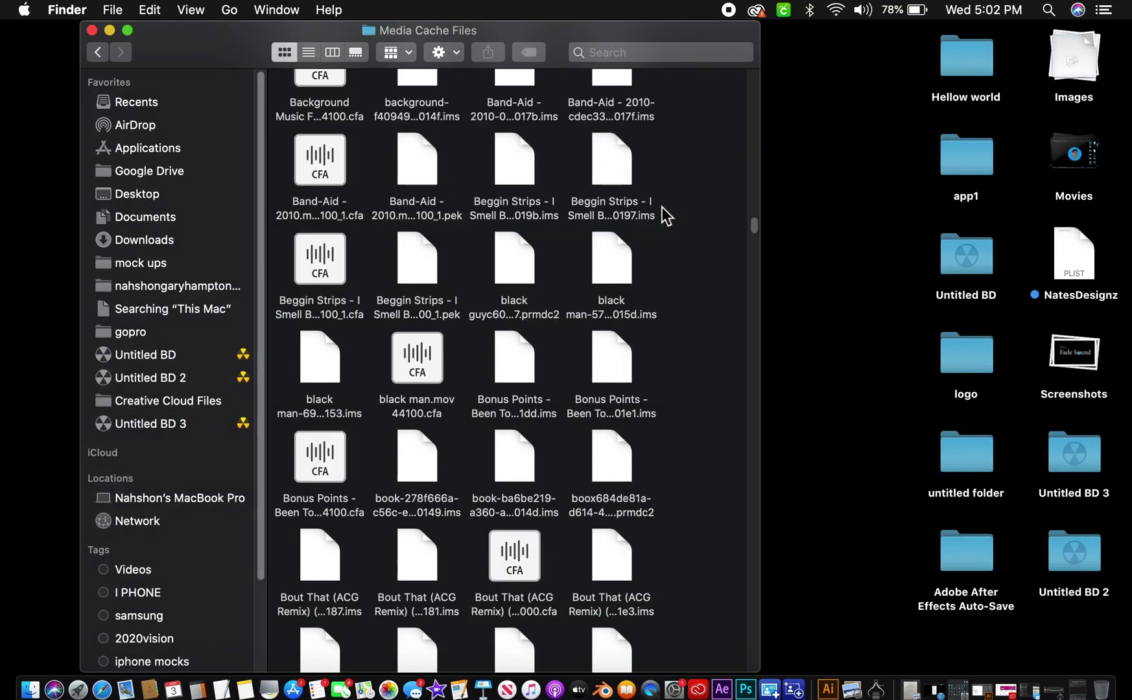
{"action": "scroll", "coordinate": [643, 246], "scroll_direction": "up", "scroll_amount": 5}
{"action": "scroll", "coordinate": [646, 248], "scroll_direction": "up", "scroll_amount": 5}
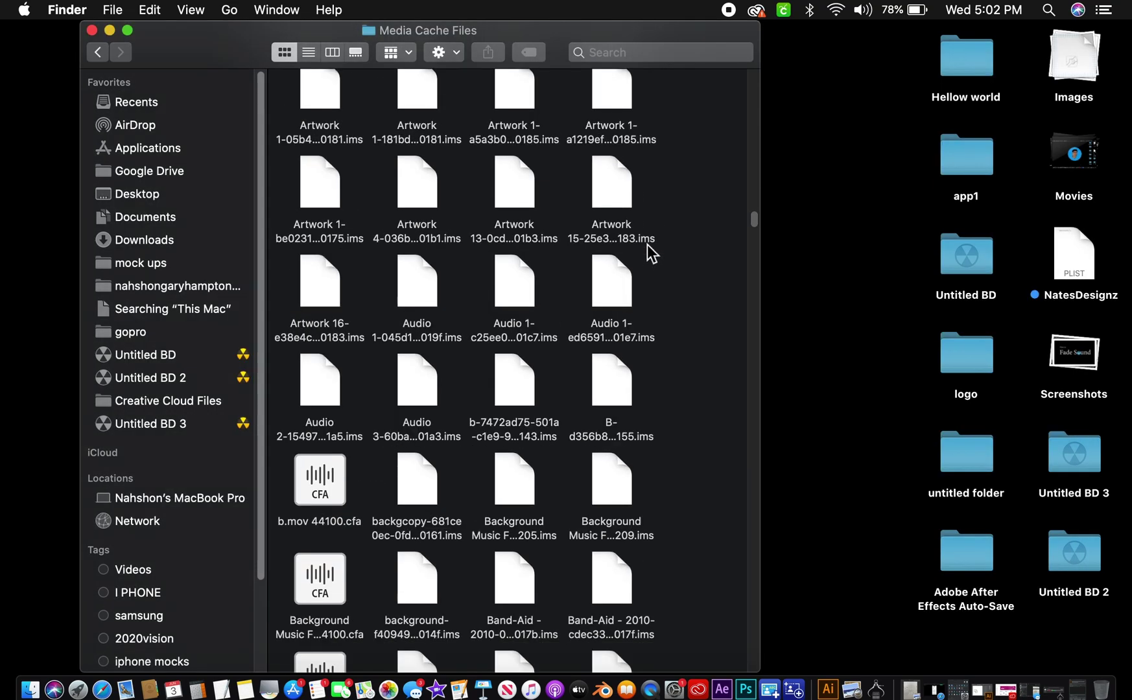
{"action": "scroll", "coordinate": [647, 244], "scroll_direction": "up", "scroll_amount": 3}
{"action": "scroll", "coordinate": [646, 241], "scroll_direction": "up", "scroll_amount": 5}
{"action": "scroll", "coordinate": [647, 241], "scroll_direction": "up", "scroll_amount": 2}
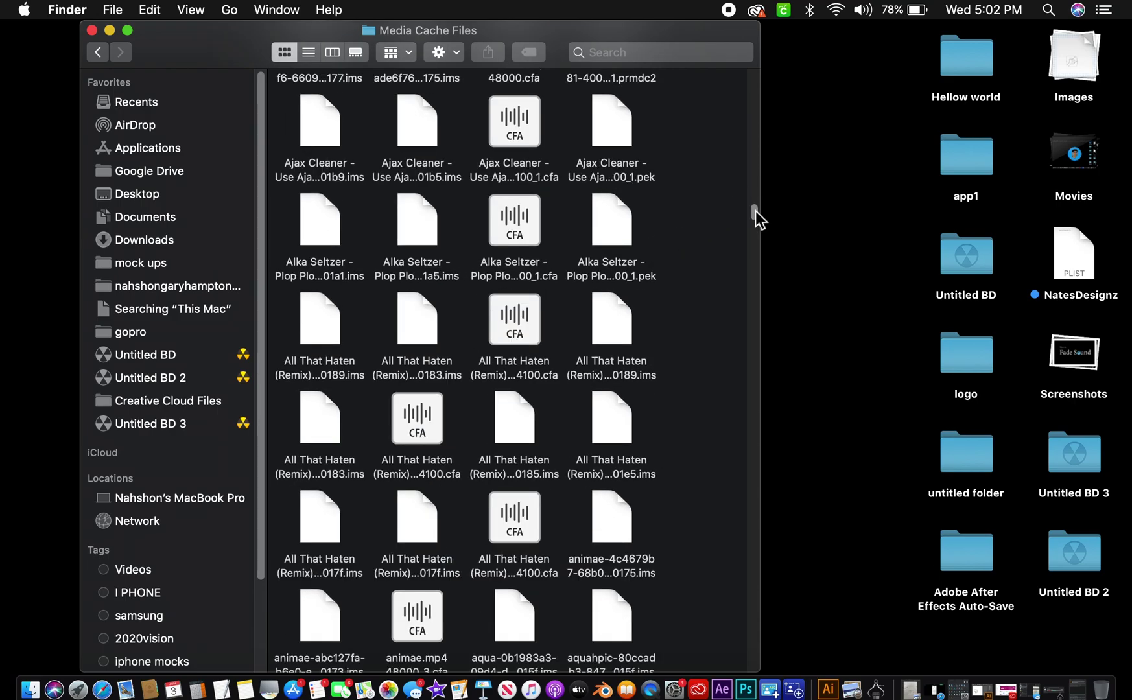
{"action": "left_click_drag", "start_coordinate": [756, 210], "coordinate": [755, 116]}
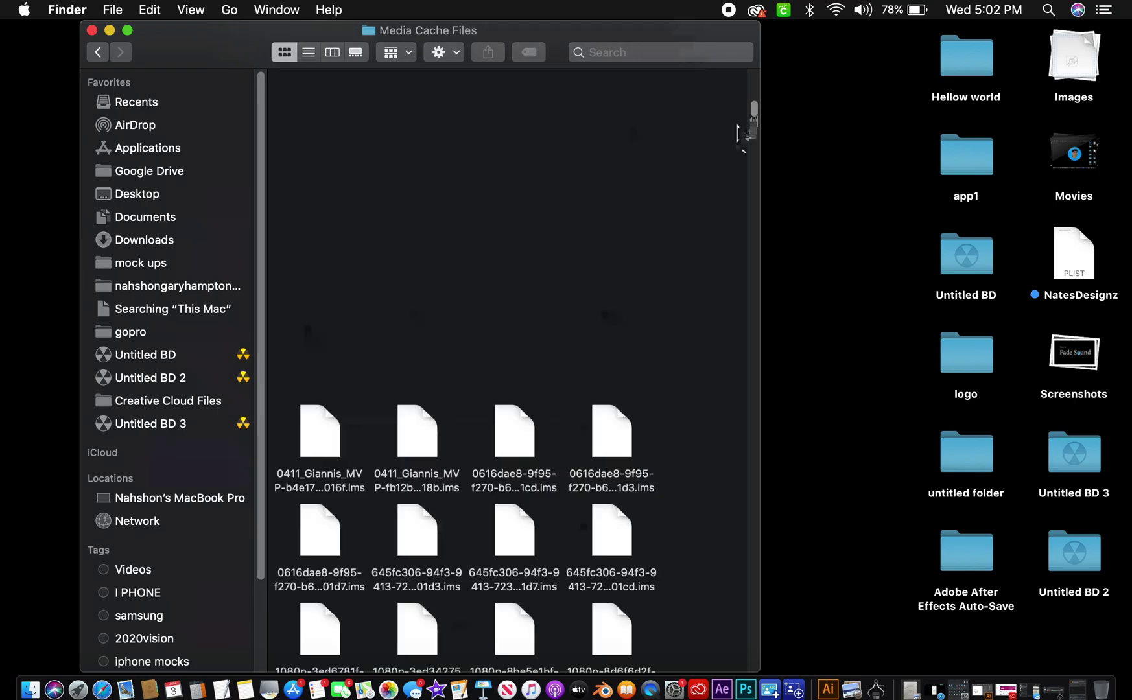
{"action": "scroll", "coordinate": [742, 150], "scroll_direction": "down", "scroll_amount": 10}
{"action": "scroll", "coordinate": [743, 123], "scroll_direction": "down", "scroll_amount": 5}
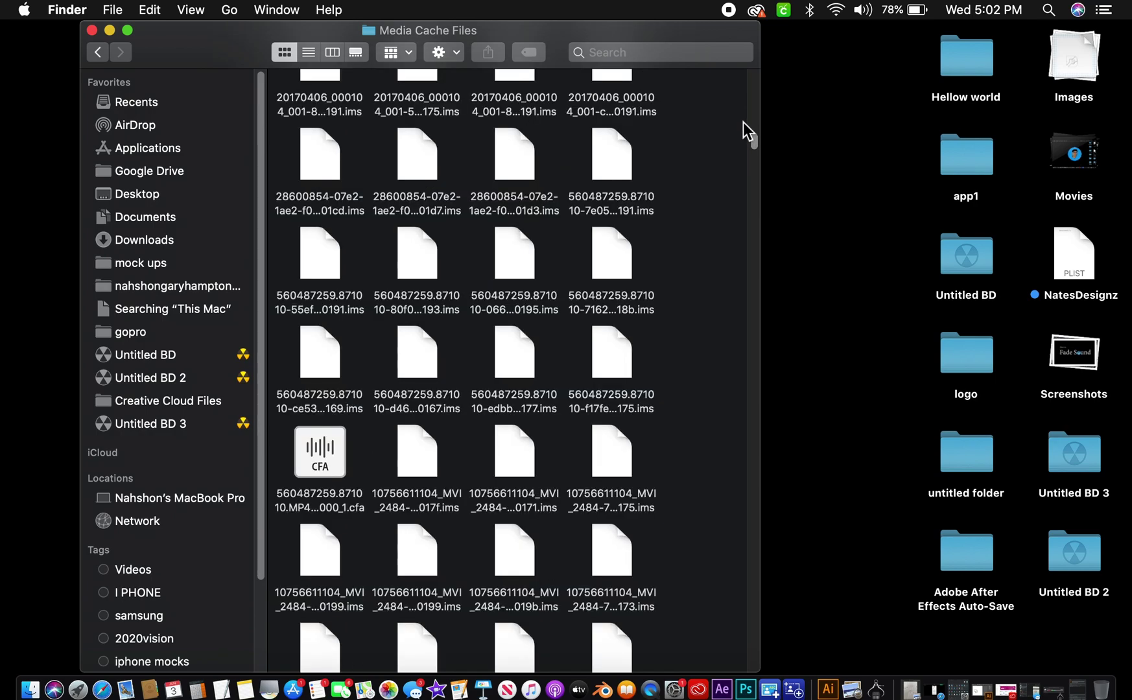
{"action": "scroll", "coordinate": [743, 109], "scroll_direction": "up", "scroll_amount": 10}
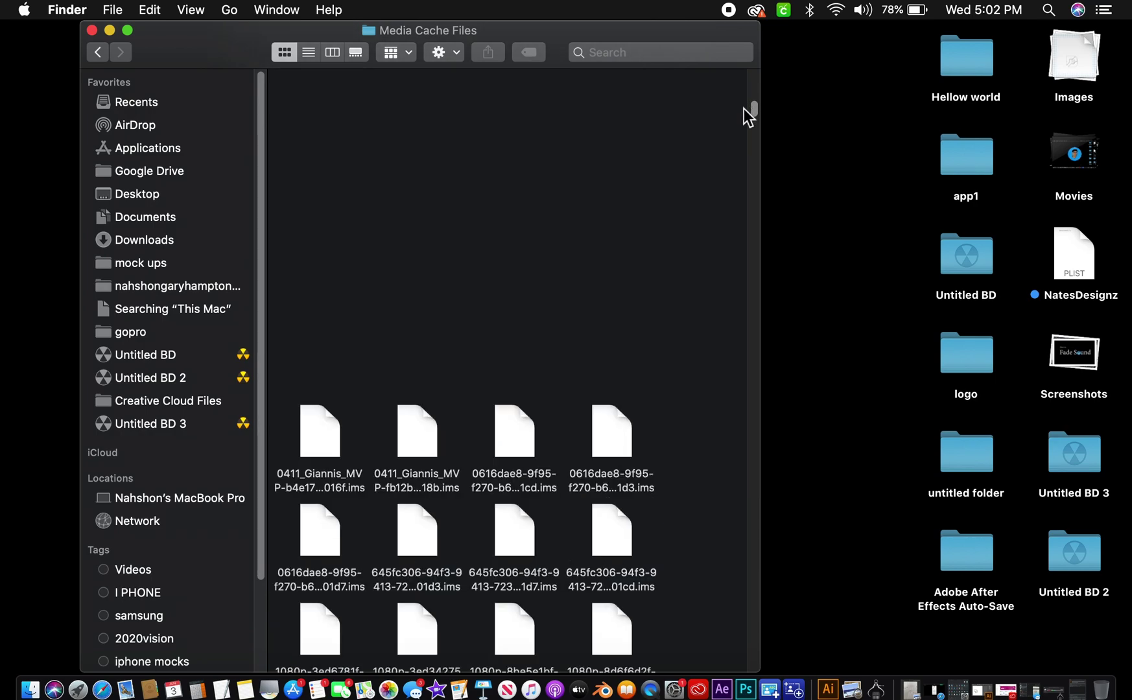
Select the visible cache files and send them to the Trash, first by dragging, then with Cmd+Delete.
{"action": "left_click_drag", "start_coordinate": [301, 382], "coordinate": [670, 690]}
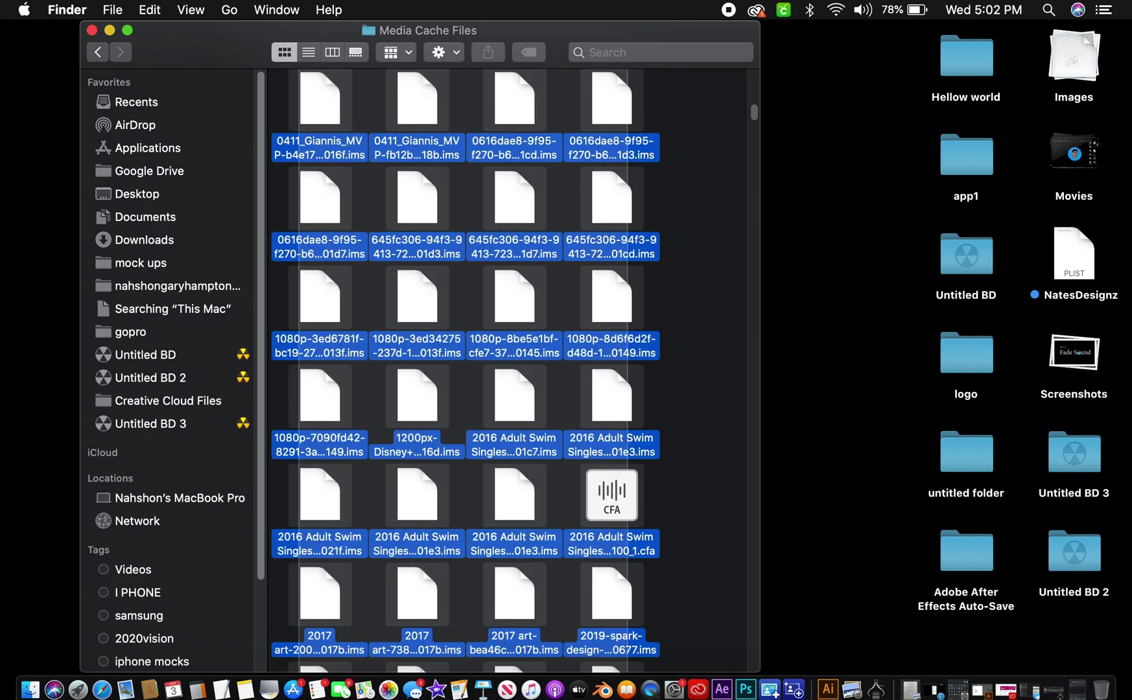
{"action": "left_click_drag", "start_coordinate": [670, 690], "coordinate": [688, 569]}
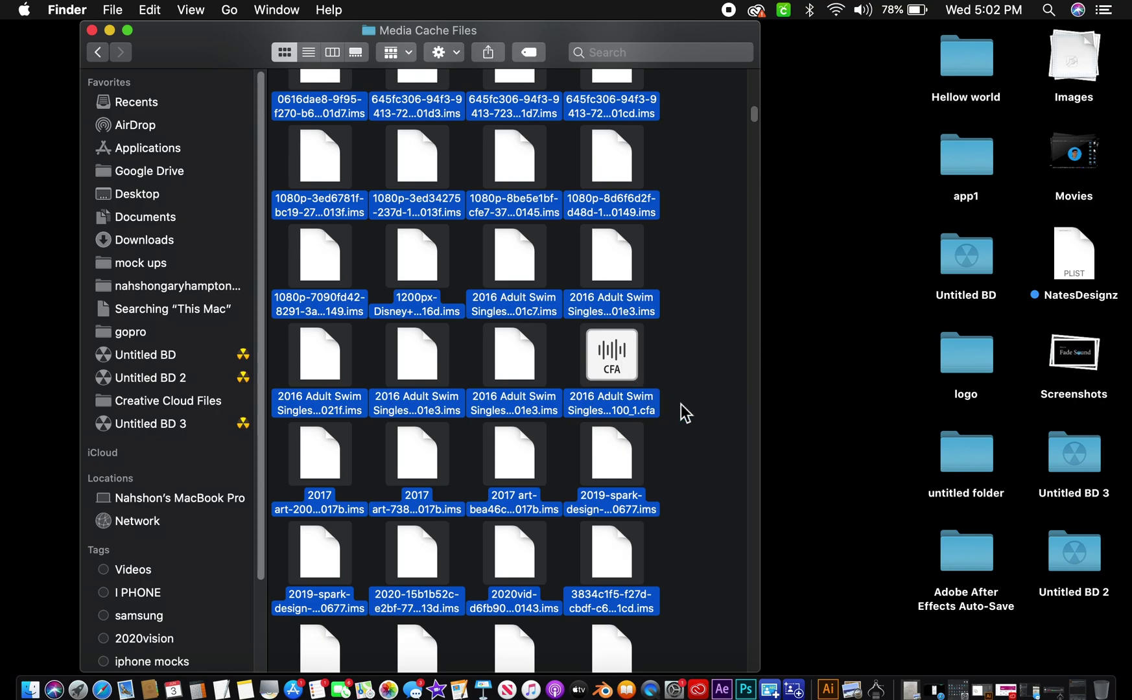
{"action": "left_click_drag", "start_coordinate": [610, 354], "coordinate": [1104, 691]}
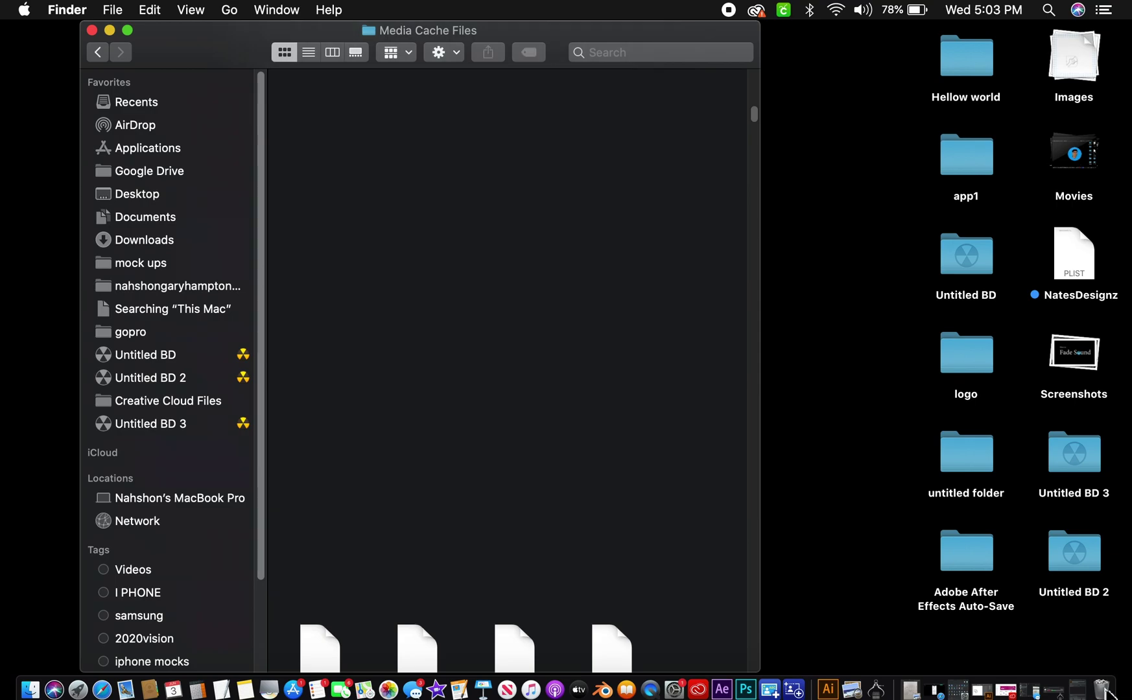
{"action": "scroll", "coordinate": [498, 471], "scroll_direction": "up", "scroll_amount": 8}
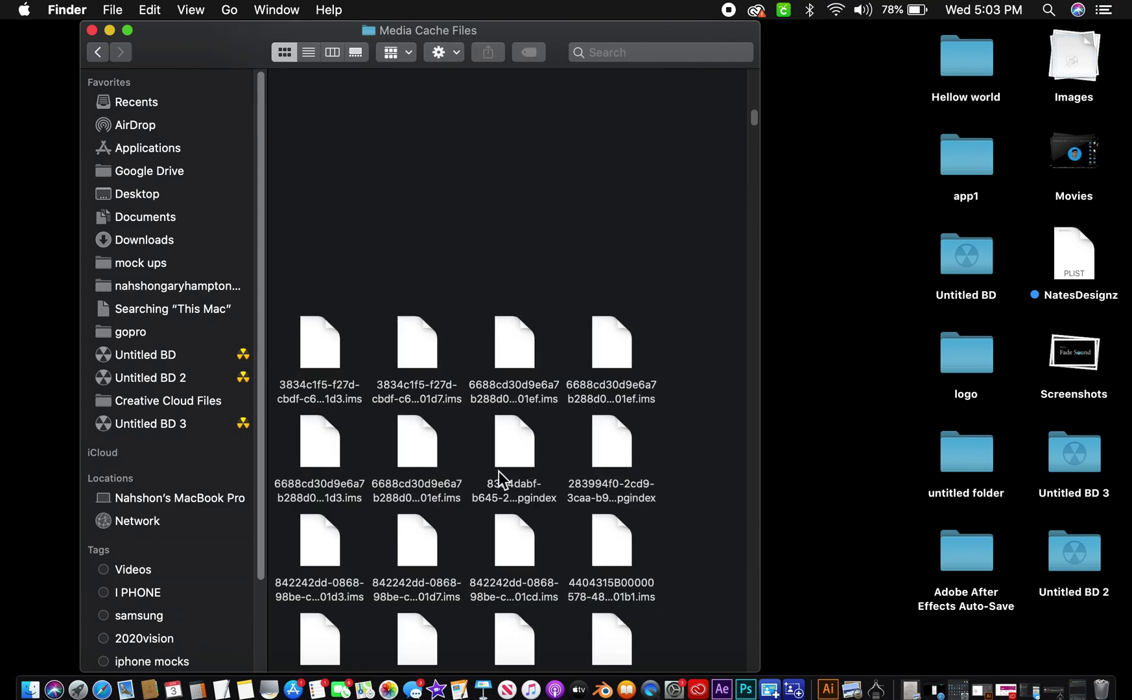
{"action": "scroll", "coordinate": [498, 471], "scroll_direction": "up", "scroll_amount": 8}
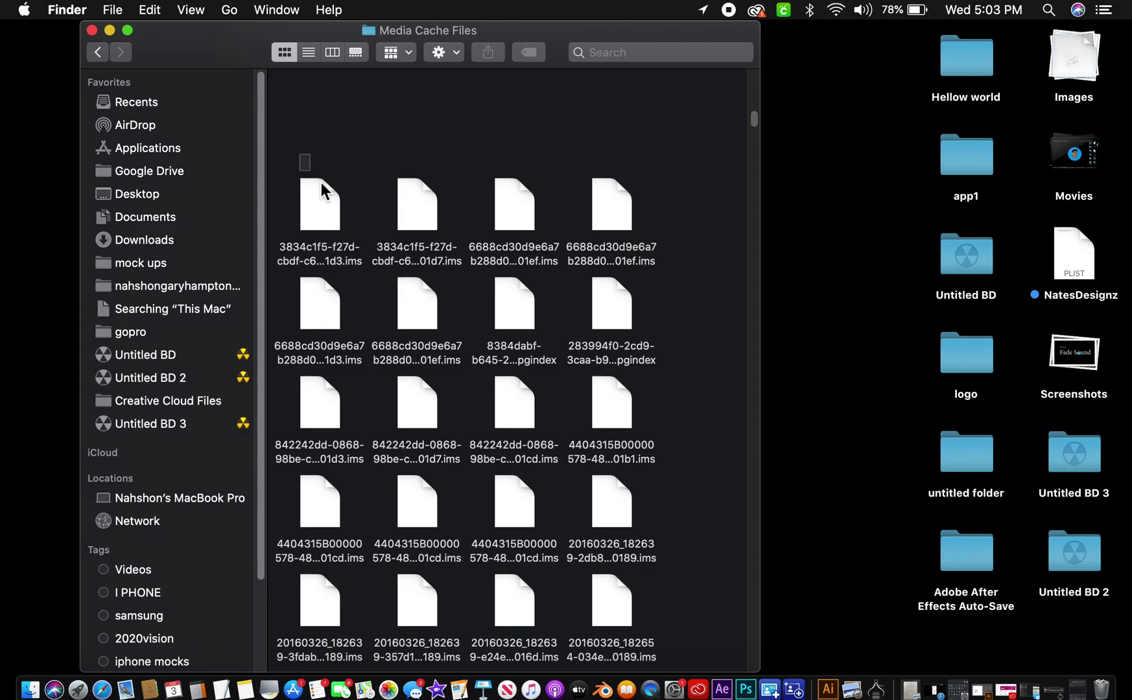
{"action": "mouse_move", "coordinate": [306, 163]}
{"action": "left_mouse_down"}
{"action": "mouse_move", "coordinate": [654, 676]}
{"action": "mouse_move", "coordinate": [655, 612]}
{"action": "left_mouse_up"}
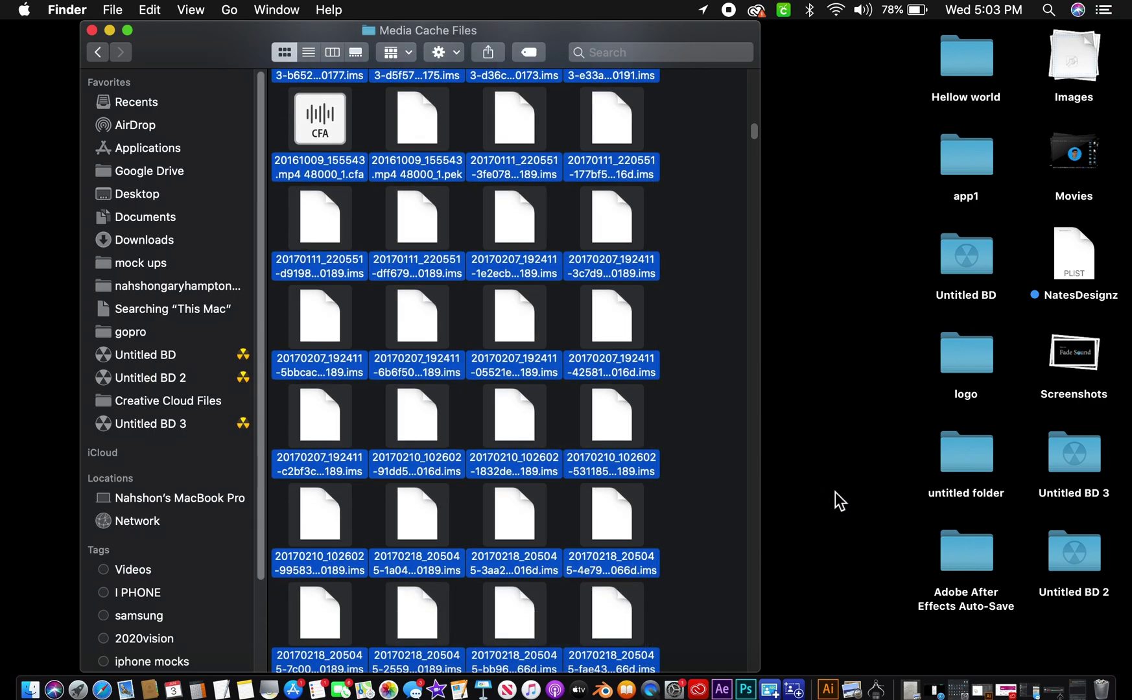
{"action": "left_click_drag", "start_coordinate": [612, 518], "coordinate": [1110, 694]}
{"action": "key", "text": "super+BackSpace"}
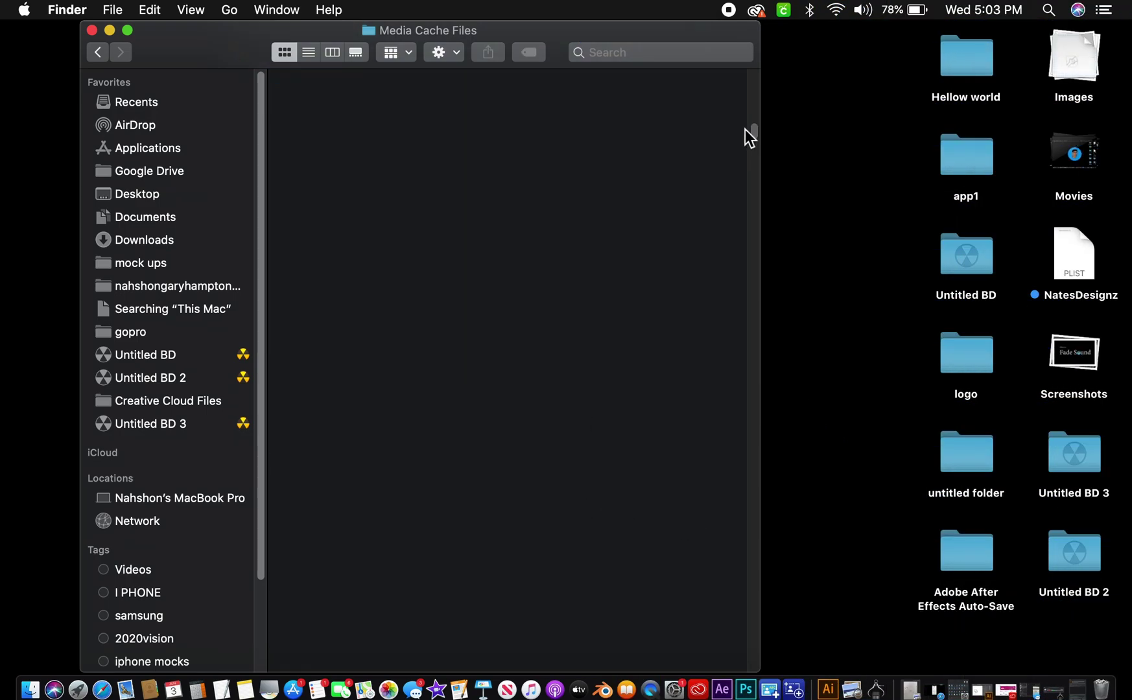
{"action": "left_click_drag", "start_coordinate": [754, 129], "coordinate": [756, 174]}
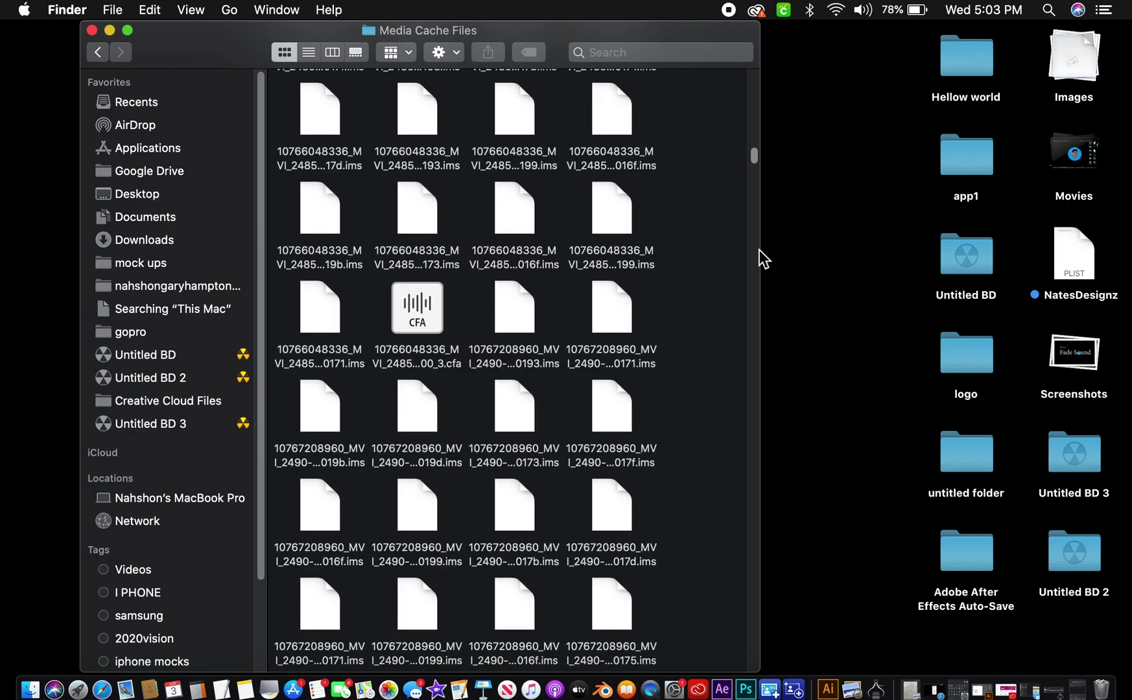
{"action": "scroll", "coordinate": [725, 370], "scroll_direction": "down", "scroll_amount": 10}
{"action": "scroll", "coordinate": [726, 379], "scroll_direction": "down", "scroll_amount": 10}
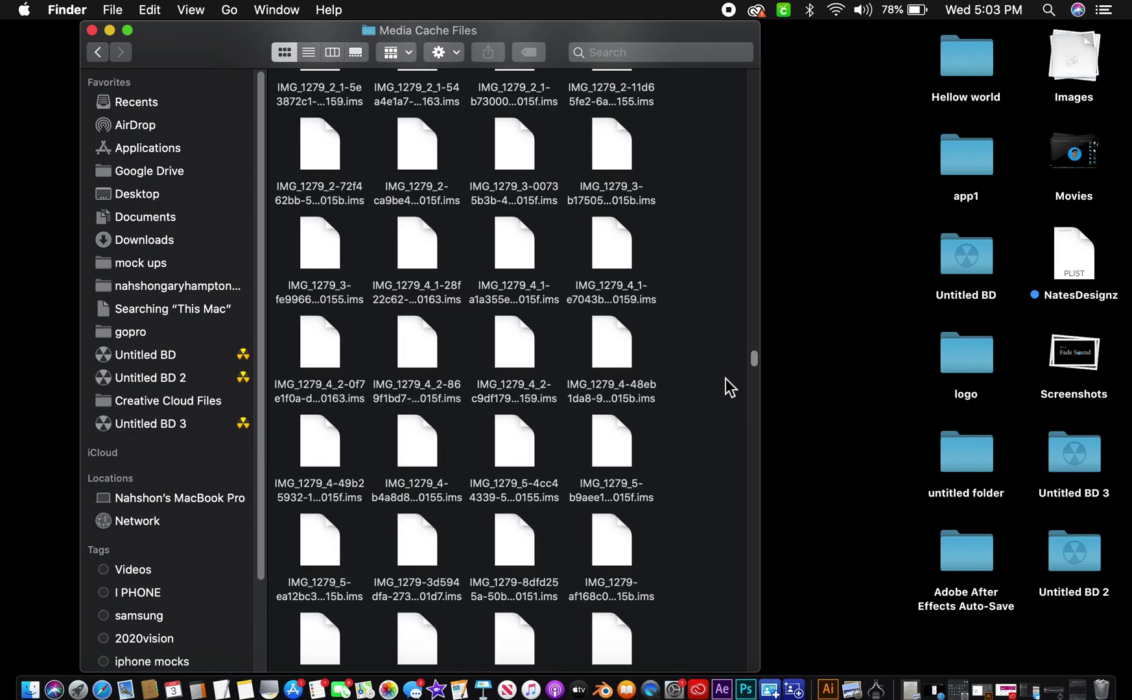
{"action": "scroll", "coordinate": [725, 379], "scroll_direction": "down", "scroll_amount": 10}
{"action": "scroll", "coordinate": [726, 379], "scroll_direction": "down", "scroll_amount": 5}
{"action": "scroll", "coordinate": [732, 149], "scroll_direction": "down", "scroll_amount": 10}
{"action": "scroll", "coordinate": [739, 133], "scroll_direction": "down", "scroll_amount": 10}
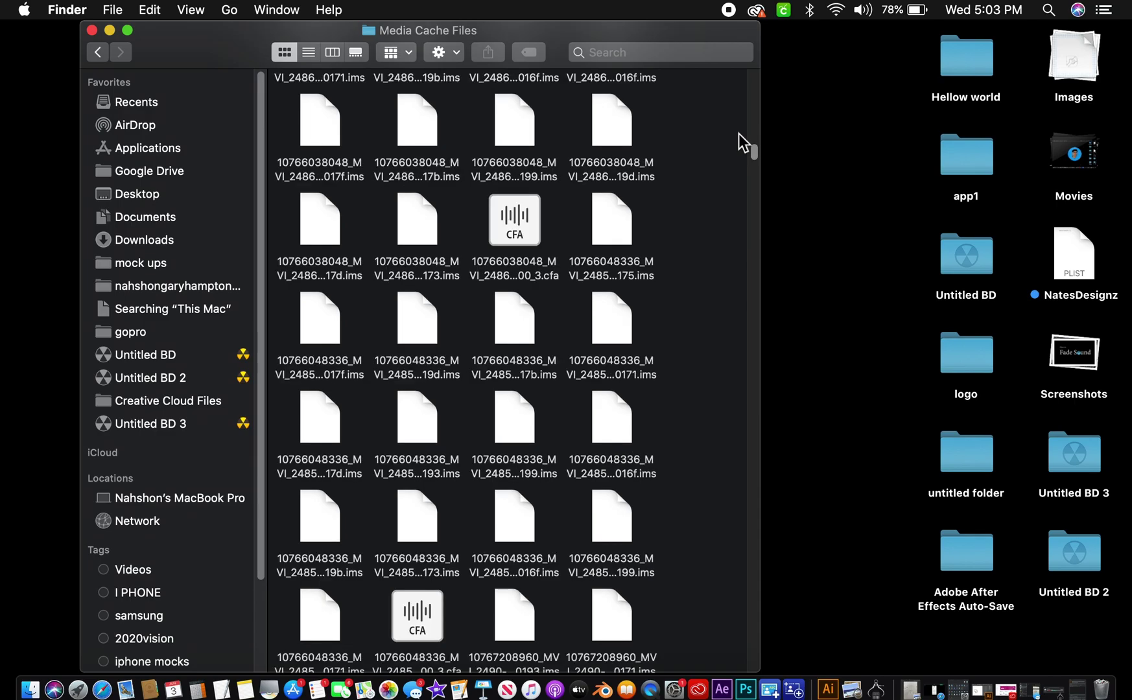
{"action": "scroll", "coordinate": [741, 100], "scroll_direction": "down", "scroll_amount": 10}
{"action": "scroll", "coordinate": [723, 265], "scroll_direction": "down", "scroll_amount": 10}
{"action": "scroll", "coordinate": [718, 288], "scroll_direction": "down", "scroll_amount": 10}
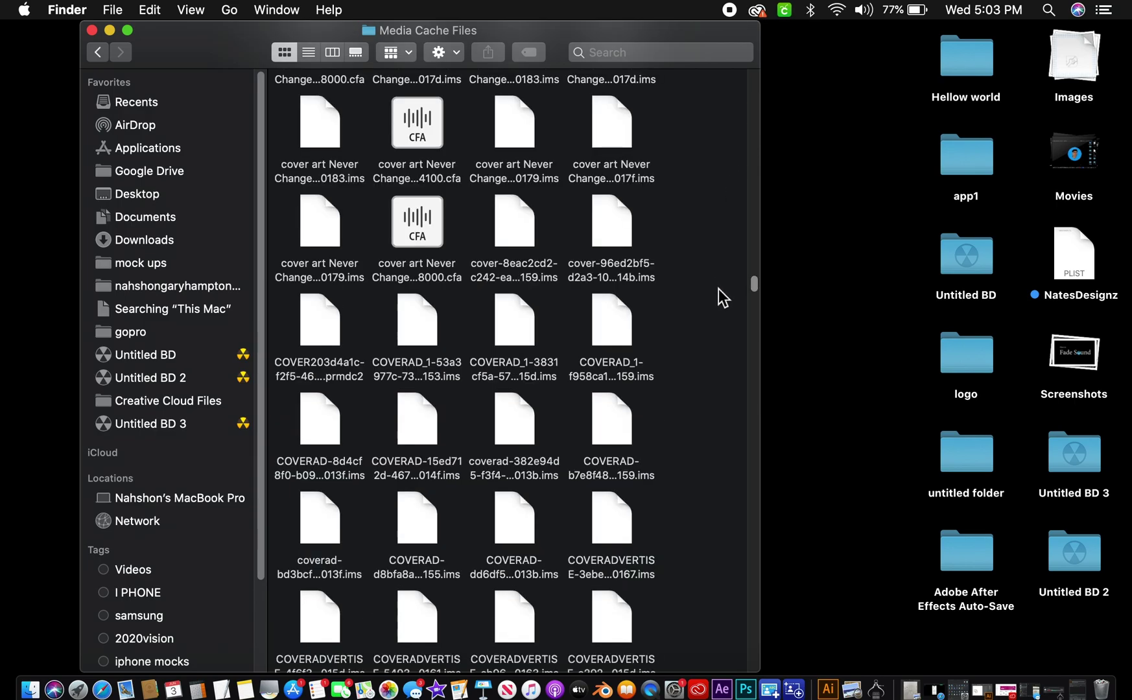
{"action": "scroll", "coordinate": [734, 275], "scroll_direction": "down", "scroll_amount": 10}
{"action": "scroll", "coordinate": [751, 270], "scroll_direction": "down", "scroll_amount": 8}
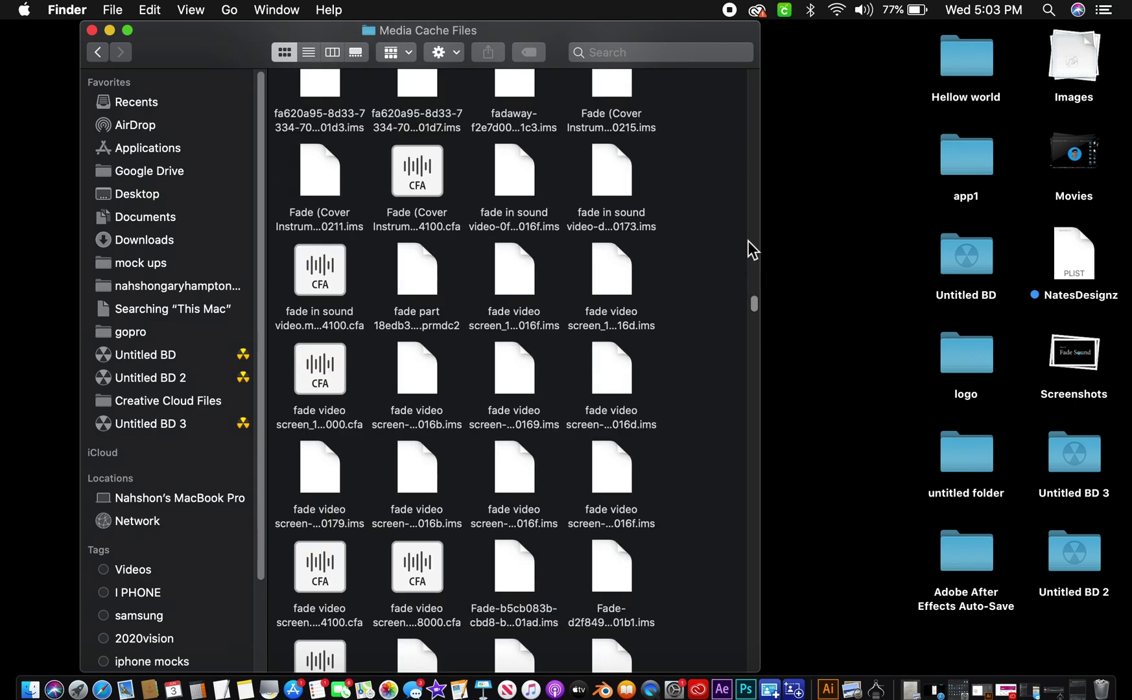
{"action": "scroll", "coordinate": [755, 226], "scroll_direction": "up", "scroll_amount": 10}
{"action": "scroll", "coordinate": [752, 248], "scroll_direction": "up", "scroll_amount": 5}
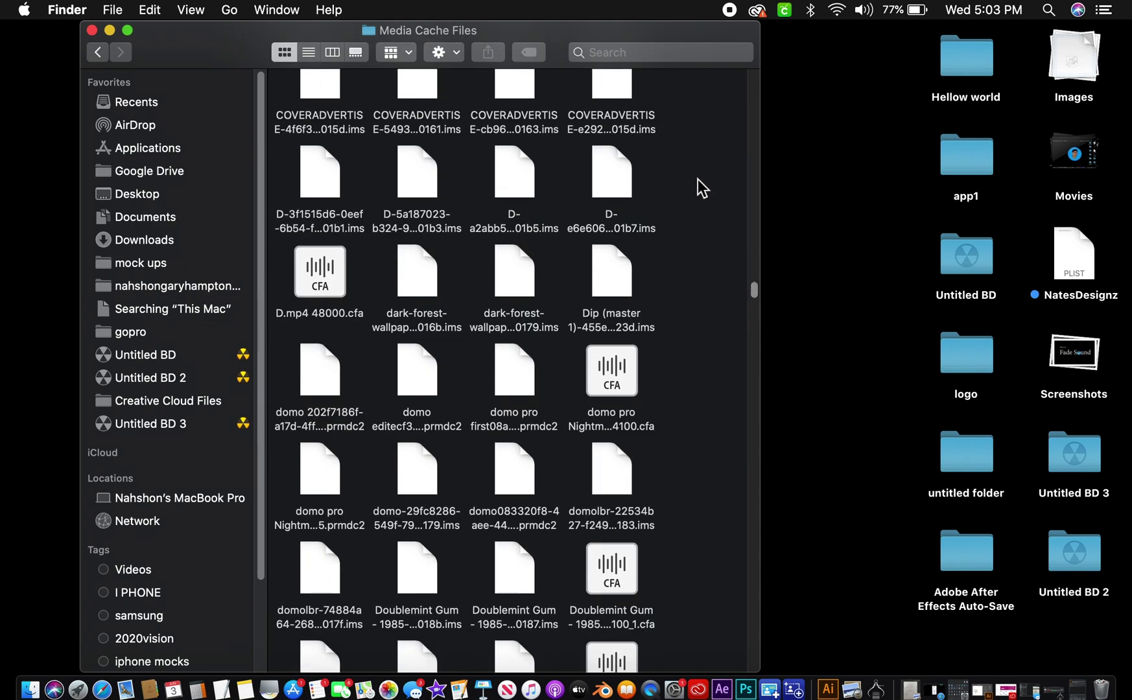
Select and drag two more batches of the remaining cache files into the Trash.
{"action": "left_click_drag", "start_coordinate": [697, 179], "coordinate": [420, 428]}
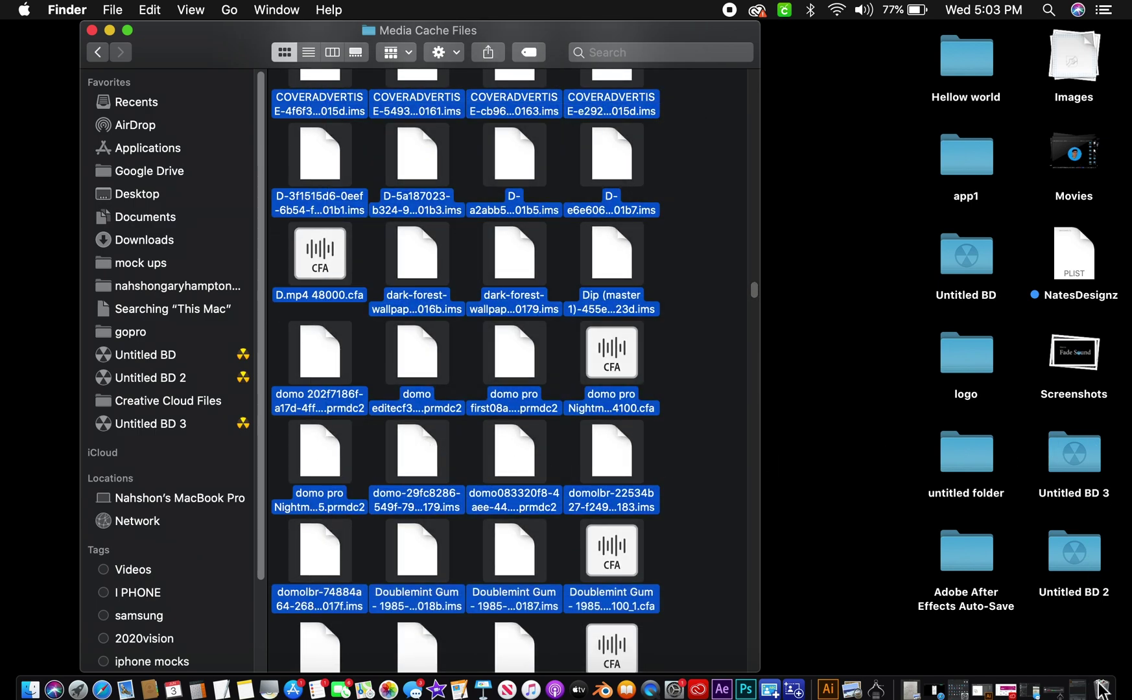
{"action": "left_click_drag", "start_coordinate": [513, 354], "coordinate": [1105, 691]}
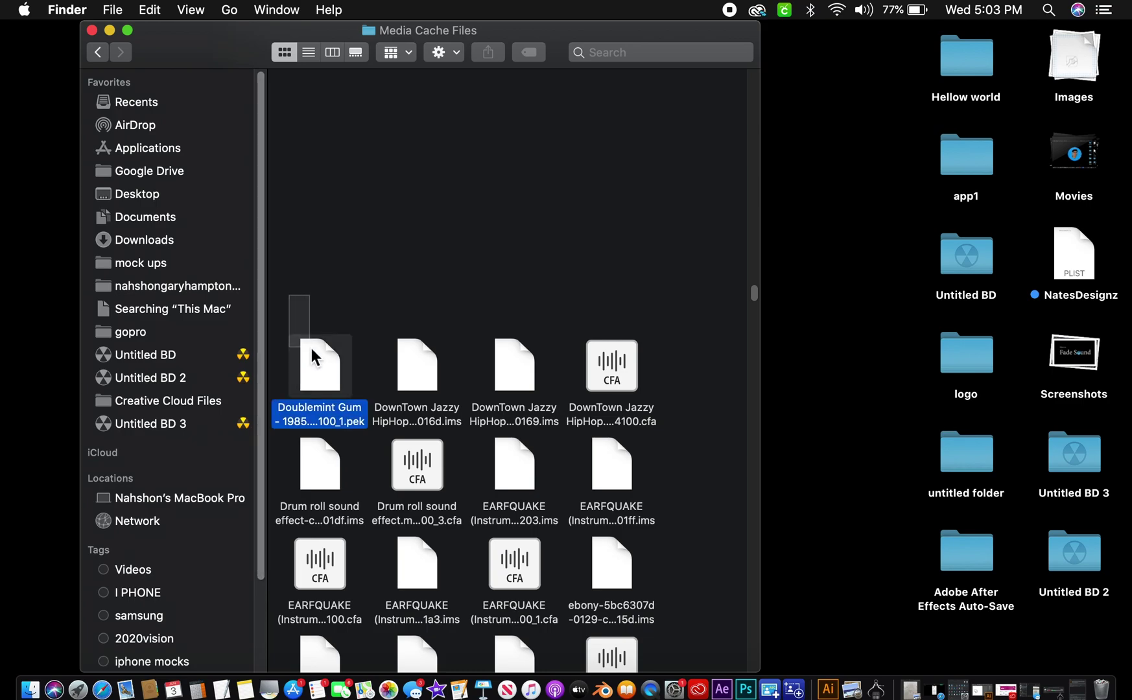
{"action": "mouse_move", "coordinate": [290, 295]}
{"action": "left_mouse_down"}
{"action": "mouse_move", "coordinate": [738, 671]}
{"action": "mouse_move", "coordinate": [738, 685]}
{"action": "mouse_move", "coordinate": [674, 617]}
{"action": "mouse_move", "coordinate": [659, 633]}
{"action": "left_mouse_up"}
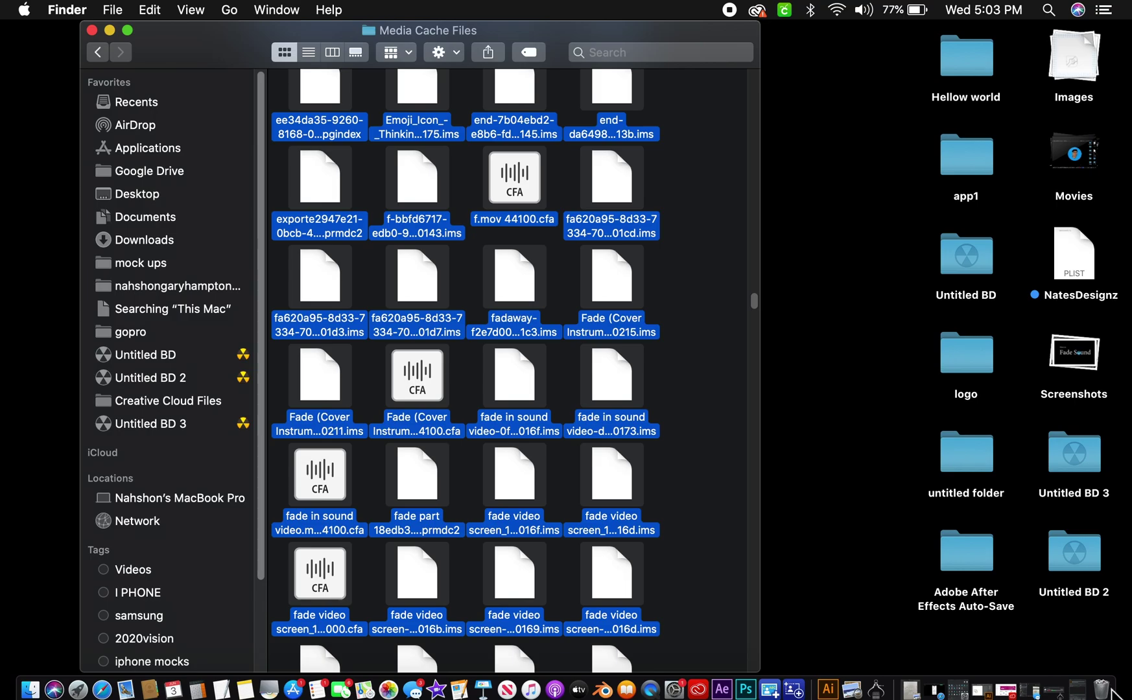
{"action": "left_click_drag", "start_coordinate": [610, 584], "coordinate": [1110, 691]}
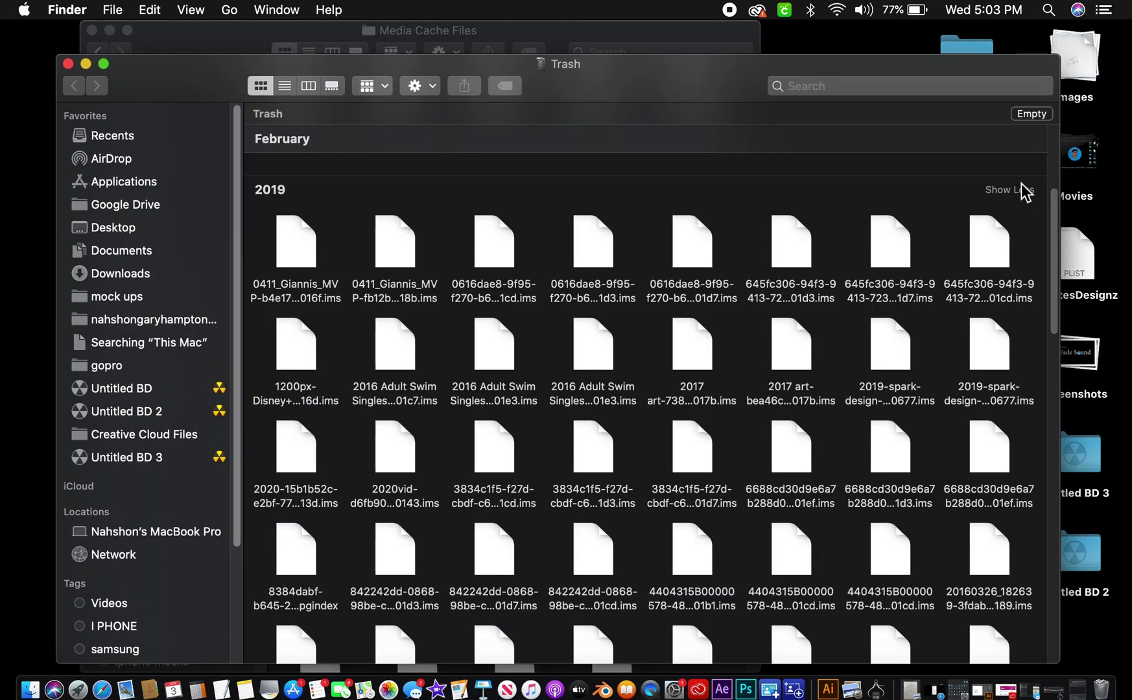
Empty the Trash with confirmation, then relaunch Photoshop CC 2019, which hits the same error.
{"action": "left_click", "coordinate": [1028, 114]}
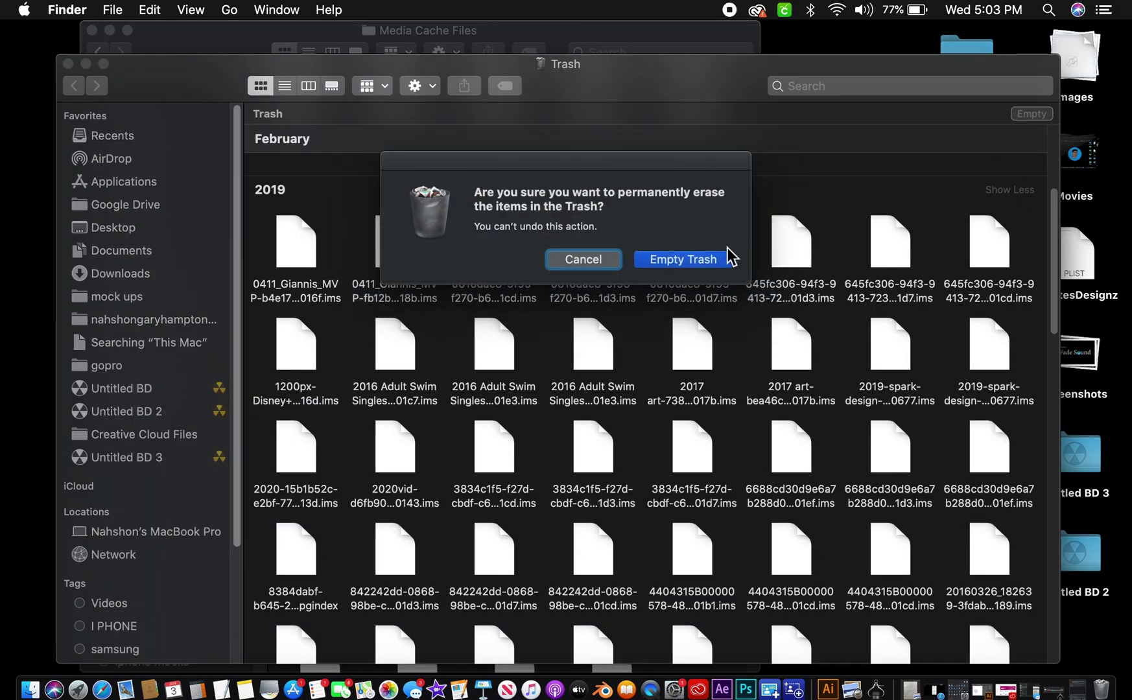
{"action": "left_click", "coordinate": [709, 263]}
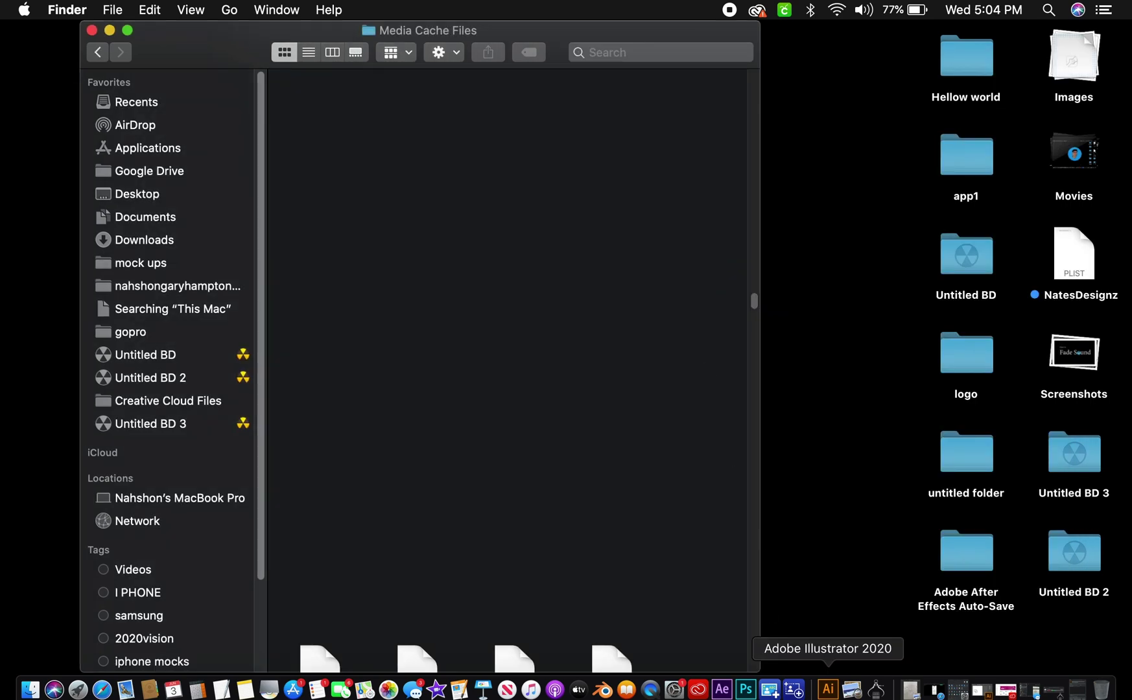
{"action": "left_click", "coordinate": [751, 693]}
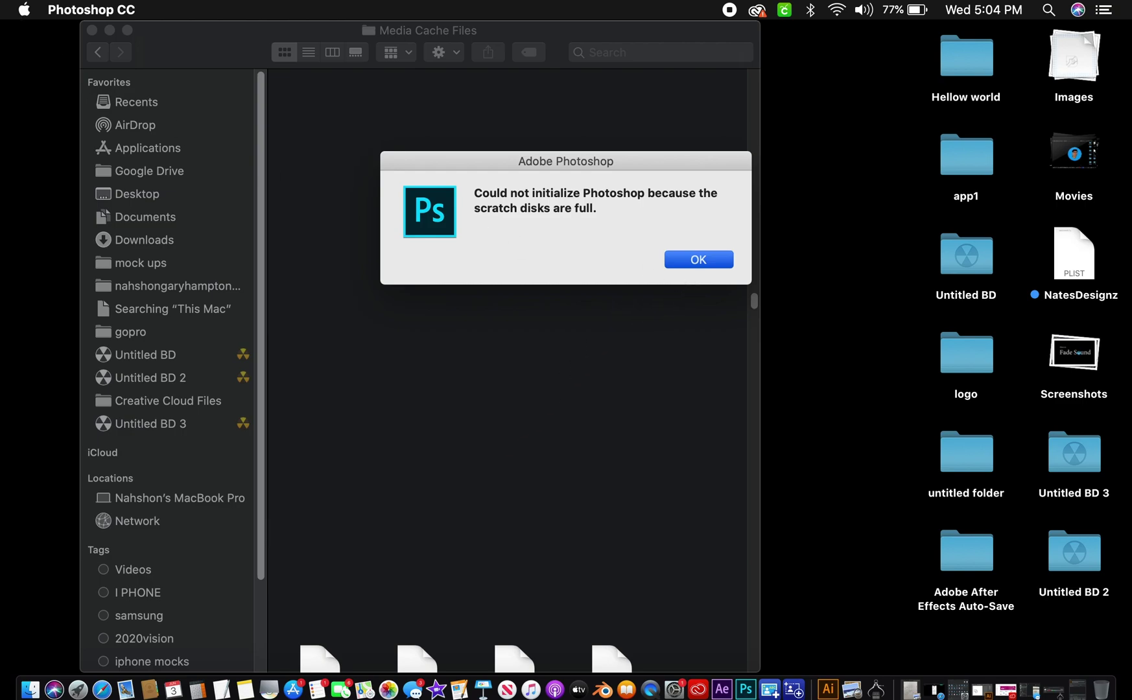
Force quit Photoshop CC again via the Apple menu, confirm, and close the Force Quit window.
{"action": "left_click", "coordinate": [41, 56]}
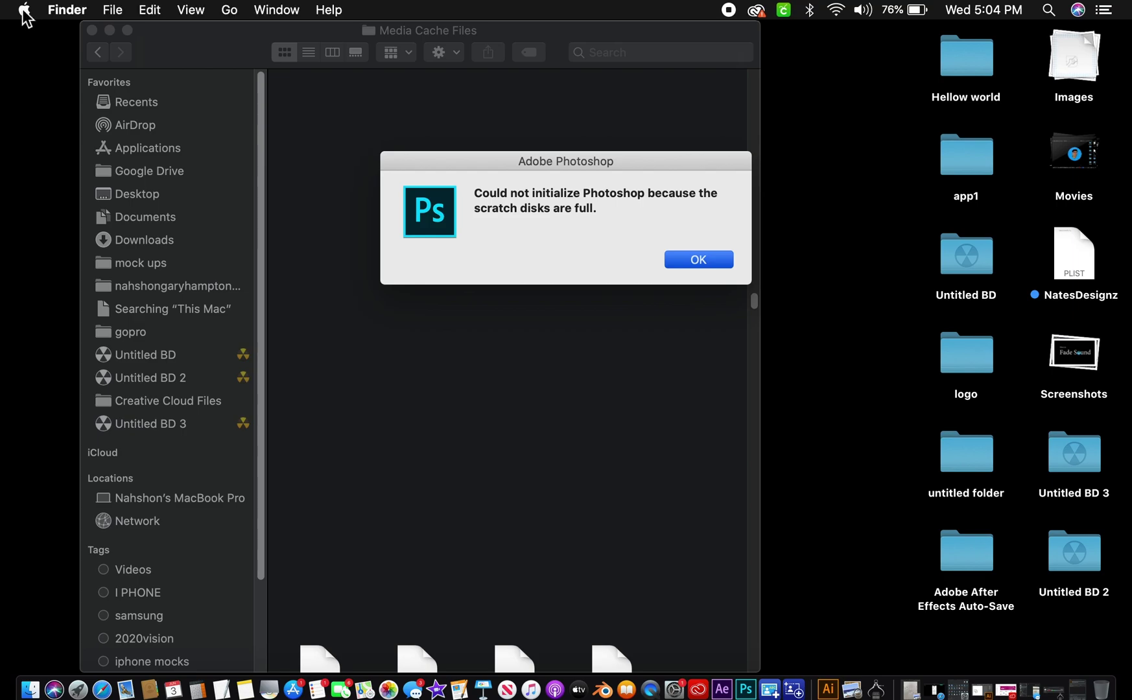
{"action": "left_click", "coordinate": [24, 9]}
{"action": "left_click", "coordinate": [62, 146]}
{"action": "left_click", "coordinate": [491, 435]}
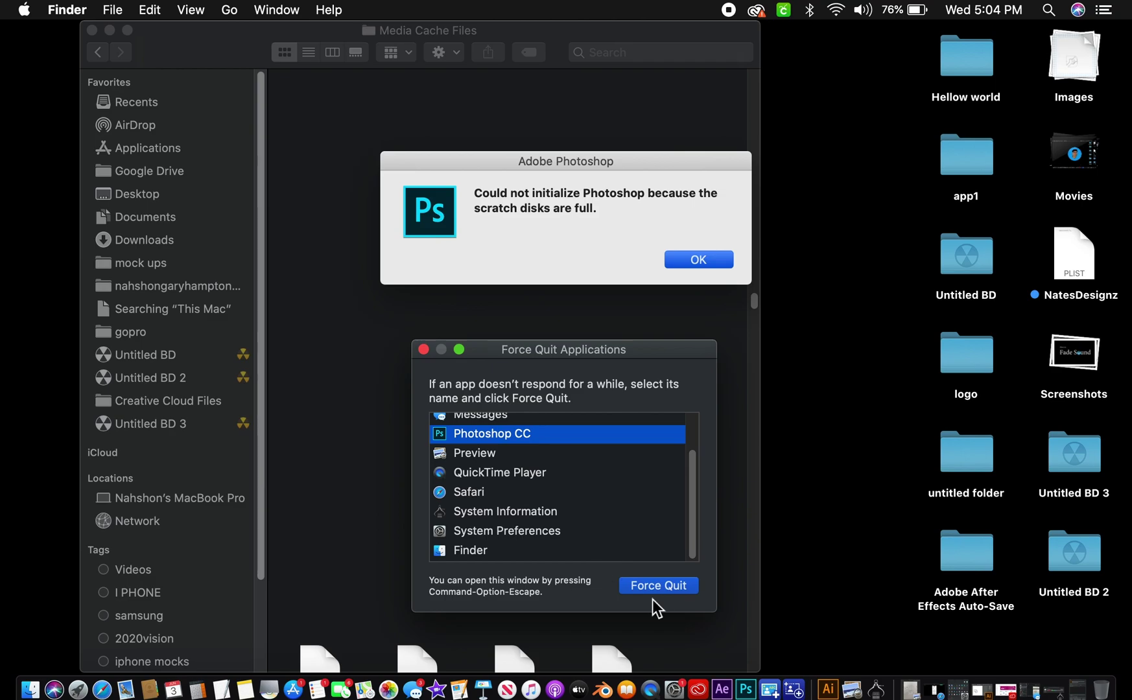
{"action": "left_click", "coordinate": [658, 586]}
{"action": "left_click", "coordinate": [688, 448]}
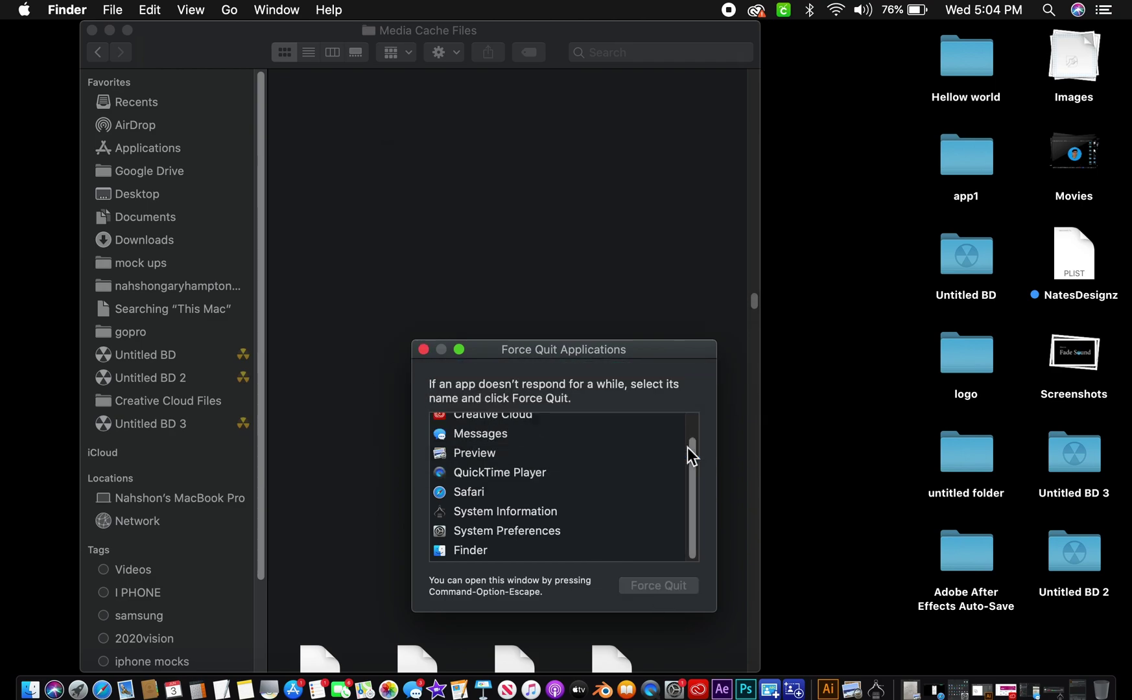
{"action": "left_click", "coordinate": [424, 350]}
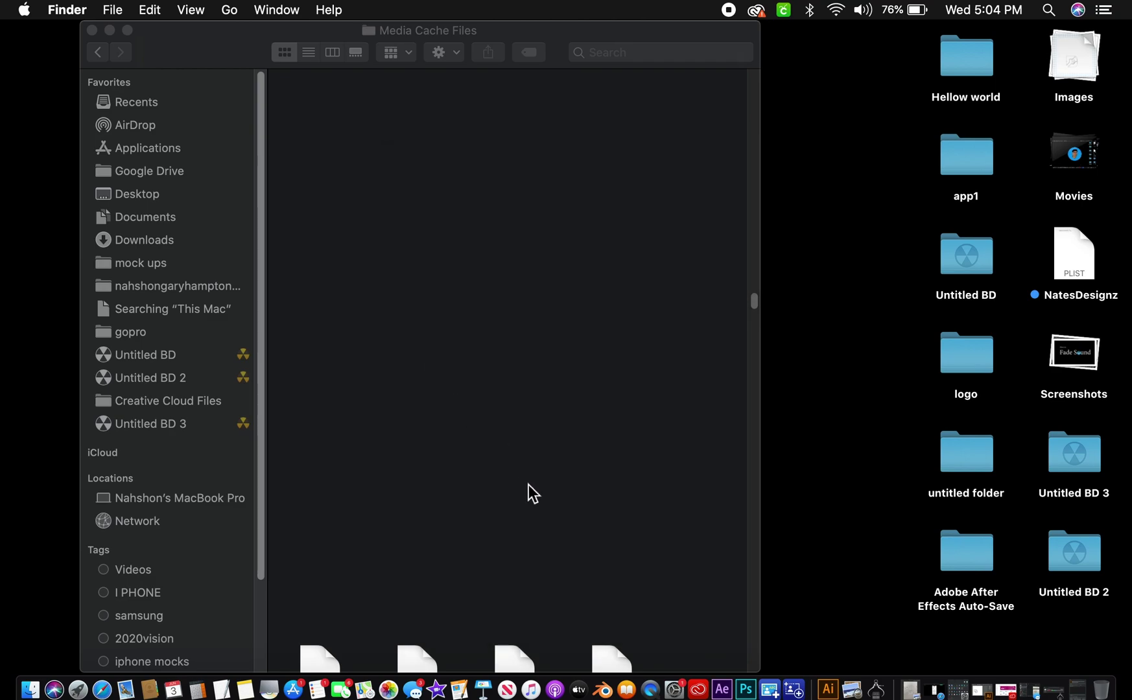
{"action": "scroll", "coordinate": [528, 484], "scroll_direction": "down", "scroll_amount": 5}
{"action": "scroll", "coordinate": [521, 469], "scroll_direction": "down", "scroll_amount": 5}
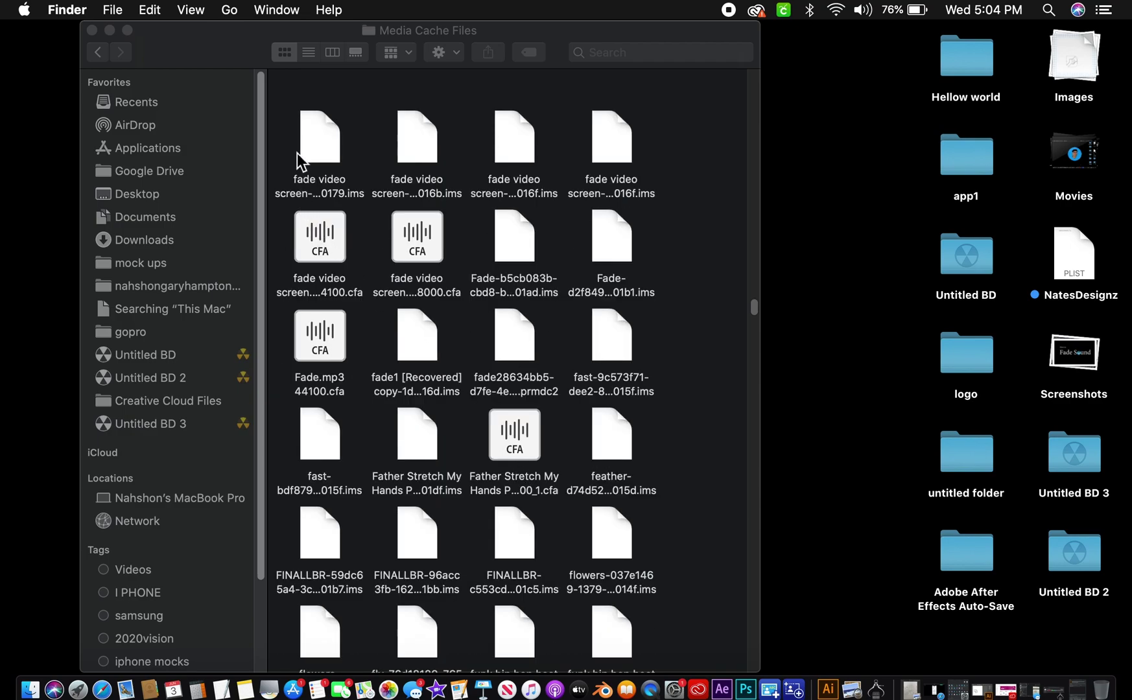
Select the visible cache files, drag them to the Trash, and permanently empty the Trash.
{"action": "mouse_move", "coordinate": [287, 100]}
{"action": "left_mouse_down"}
{"action": "mouse_move", "coordinate": [664, 671]}
{"action": "mouse_move", "coordinate": [651, 389]}
{"action": "mouse_move", "coordinate": [651, 670]}
{"action": "mouse_move", "coordinate": [610, 668]}
{"action": "left_mouse_up"}
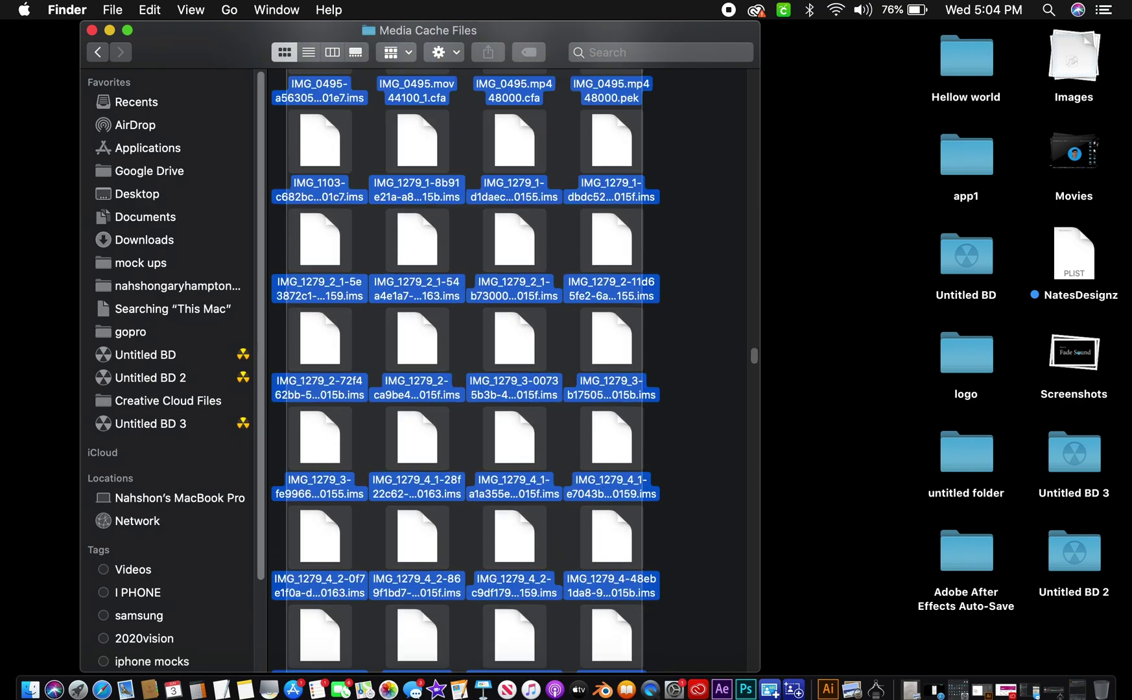
{"action": "scroll", "coordinate": [465, 371], "scroll_direction": "down", "scroll_amount": 8}
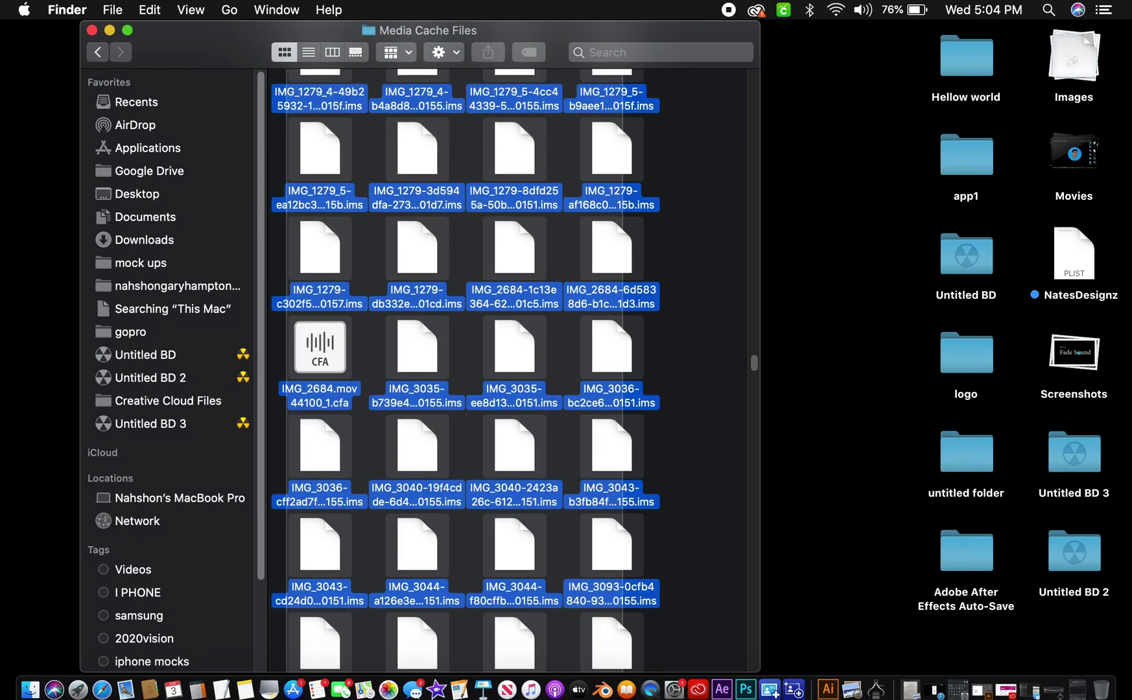
{"action": "scroll", "coordinate": [594, 356], "scroll_direction": "down", "scroll_amount": 6}
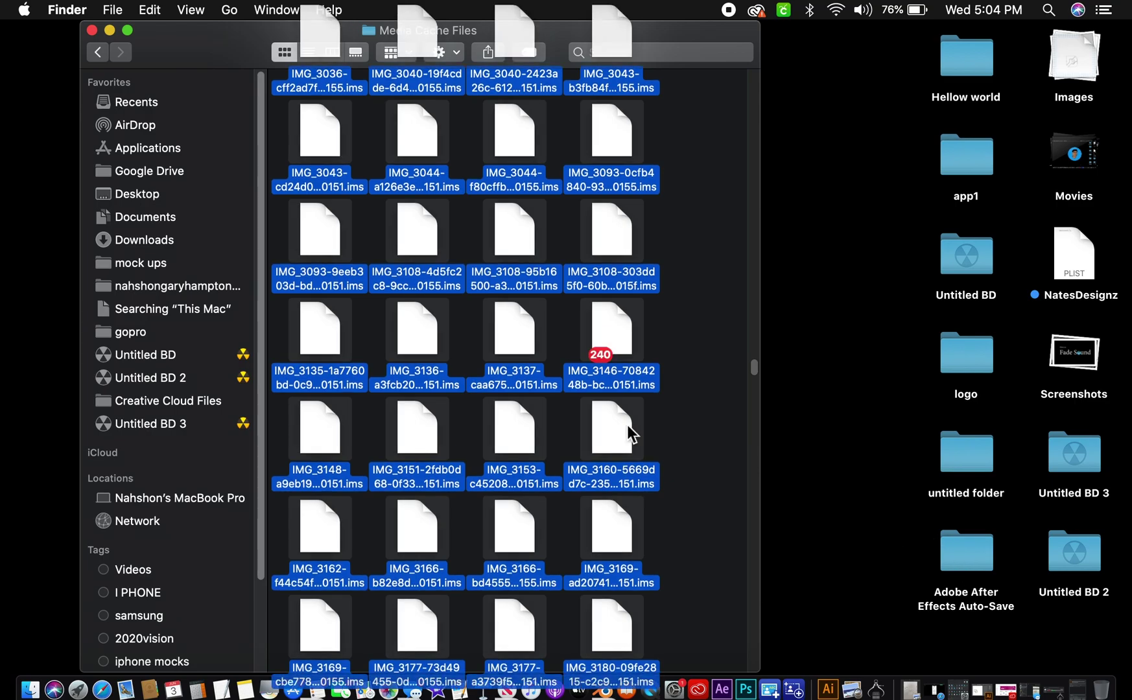
{"action": "left_click_drag", "start_coordinate": [610, 425], "coordinate": [1106, 693]}
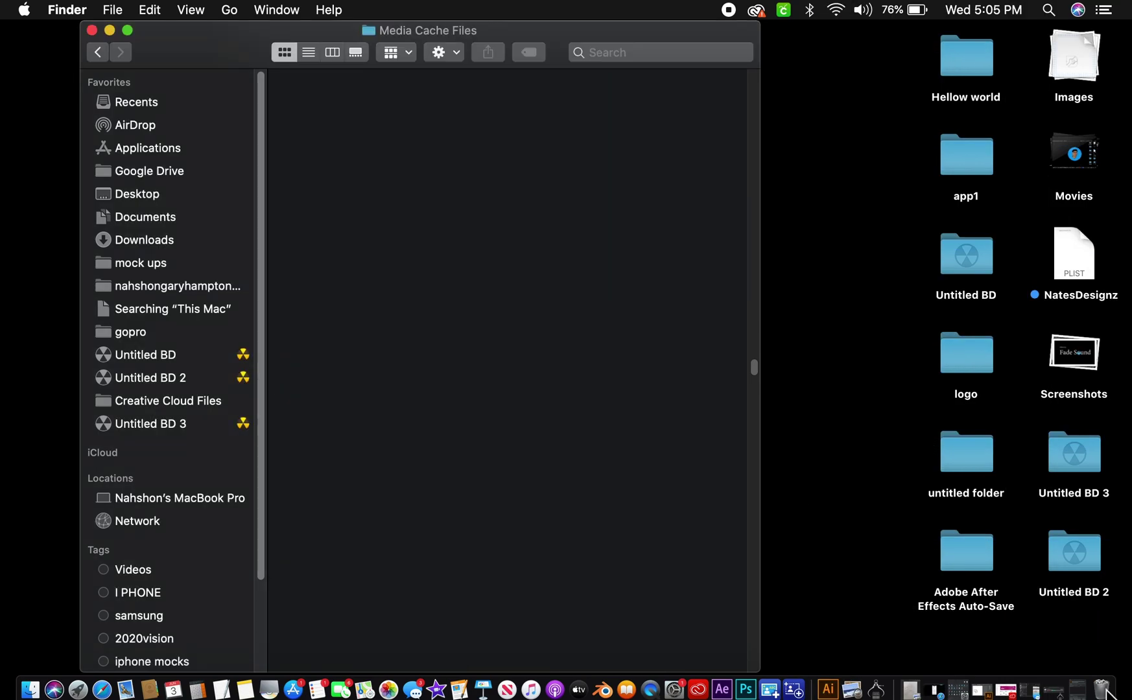
{"action": "left_click", "coordinate": [1102, 687]}
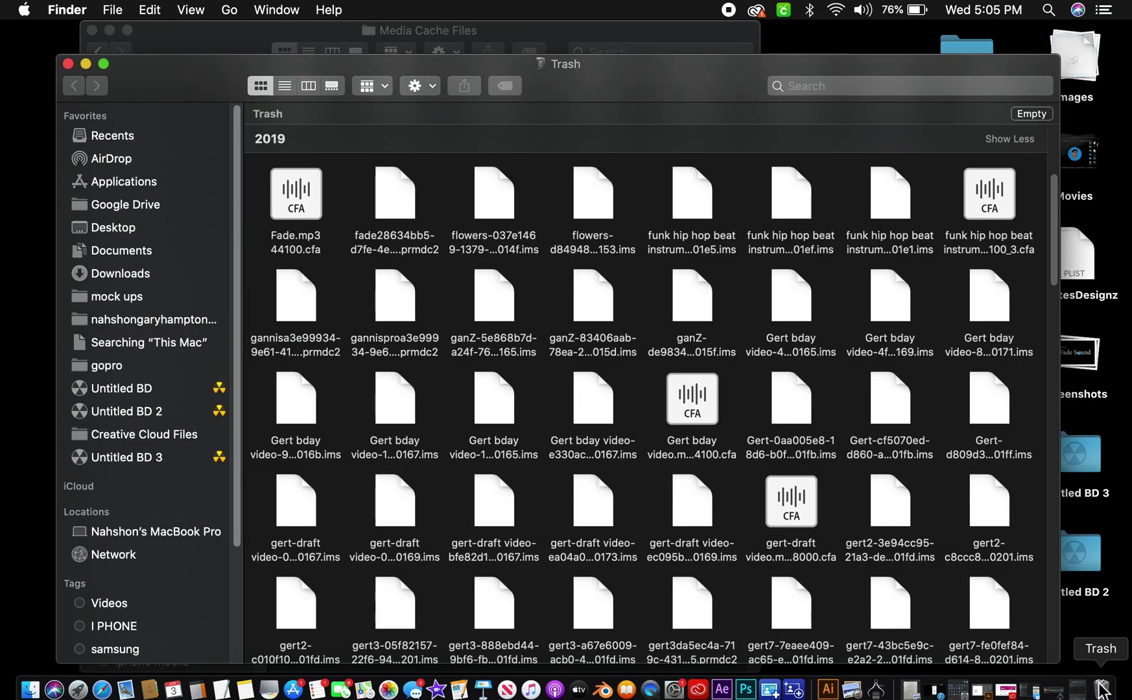
{"action": "left_click", "coordinate": [1033, 114]}
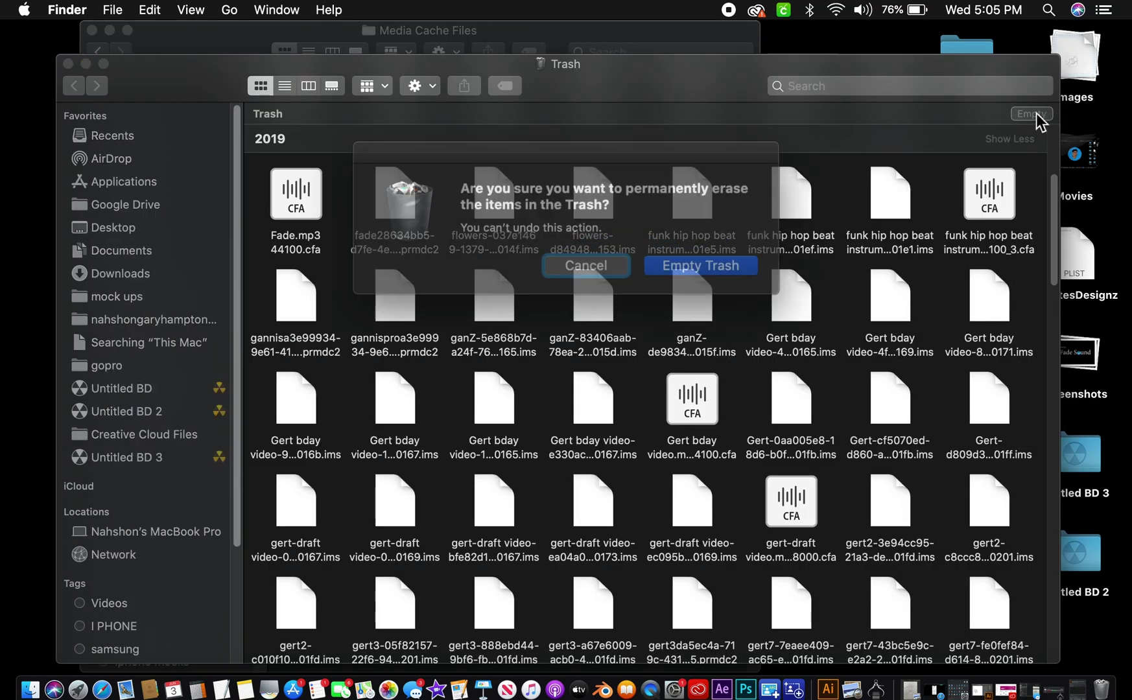
{"action": "left_click", "coordinate": [685, 265]}
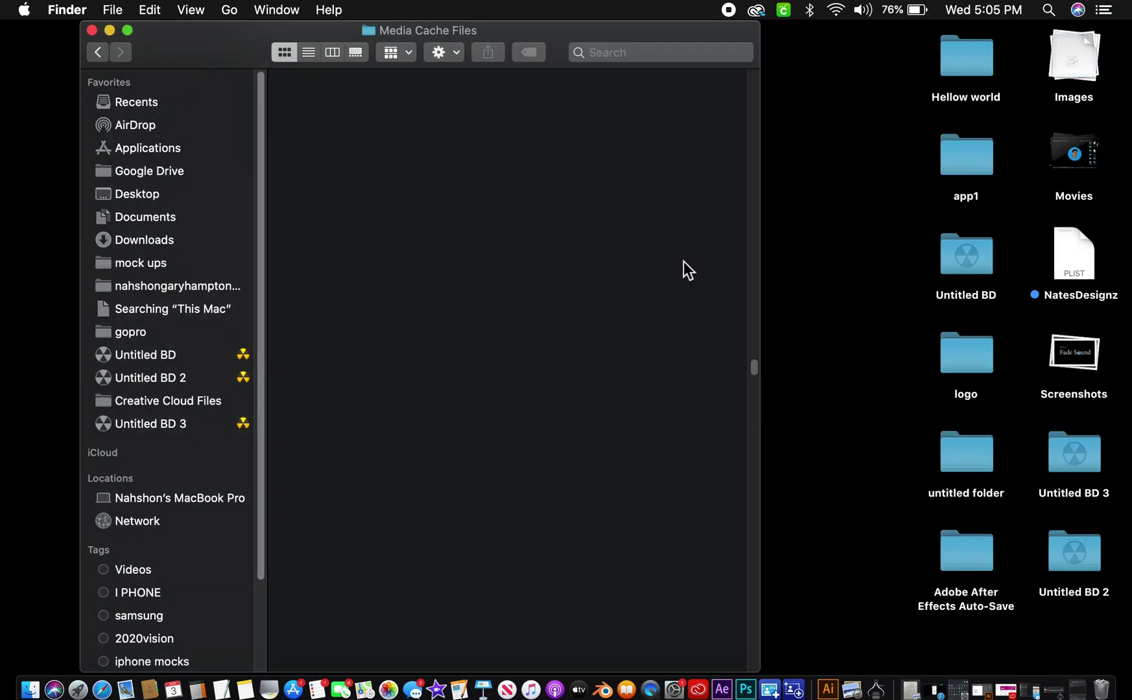
{"action": "scroll", "coordinate": [606, 352], "scroll_direction": "up", "scroll_amount": 5}
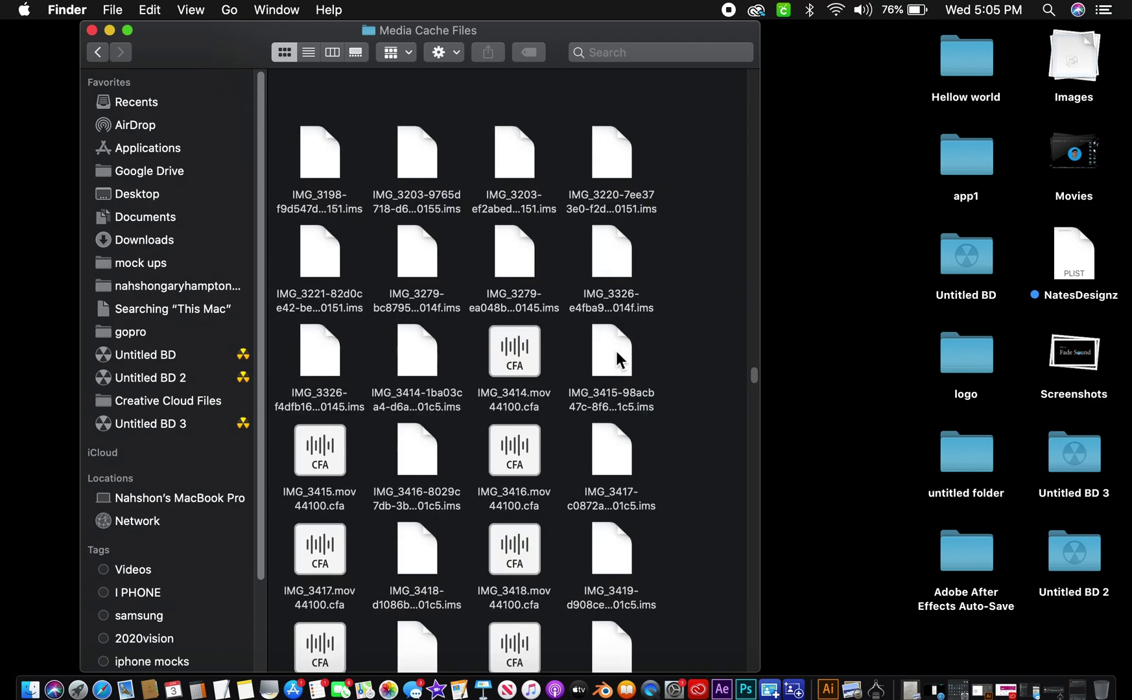
{"action": "left_click_drag", "start_coordinate": [284, 107], "coordinate": [673, 677]}
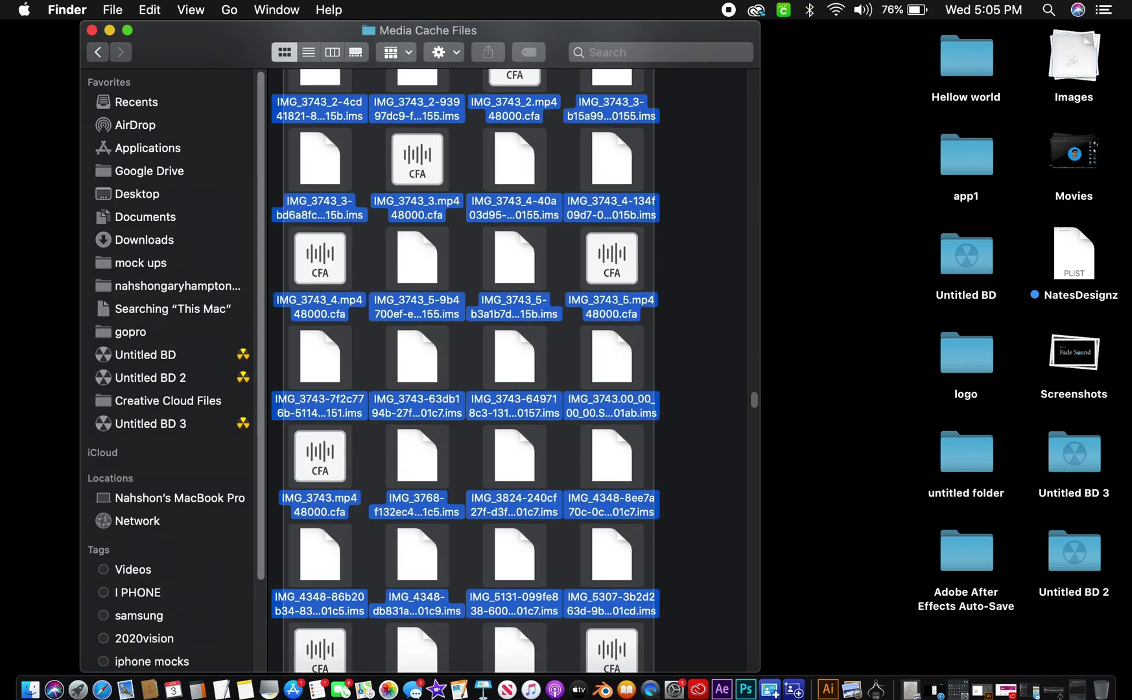
{"action": "scroll", "coordinate": [465, 372], "scroll_direction": "down", "scroll_amount": 10}
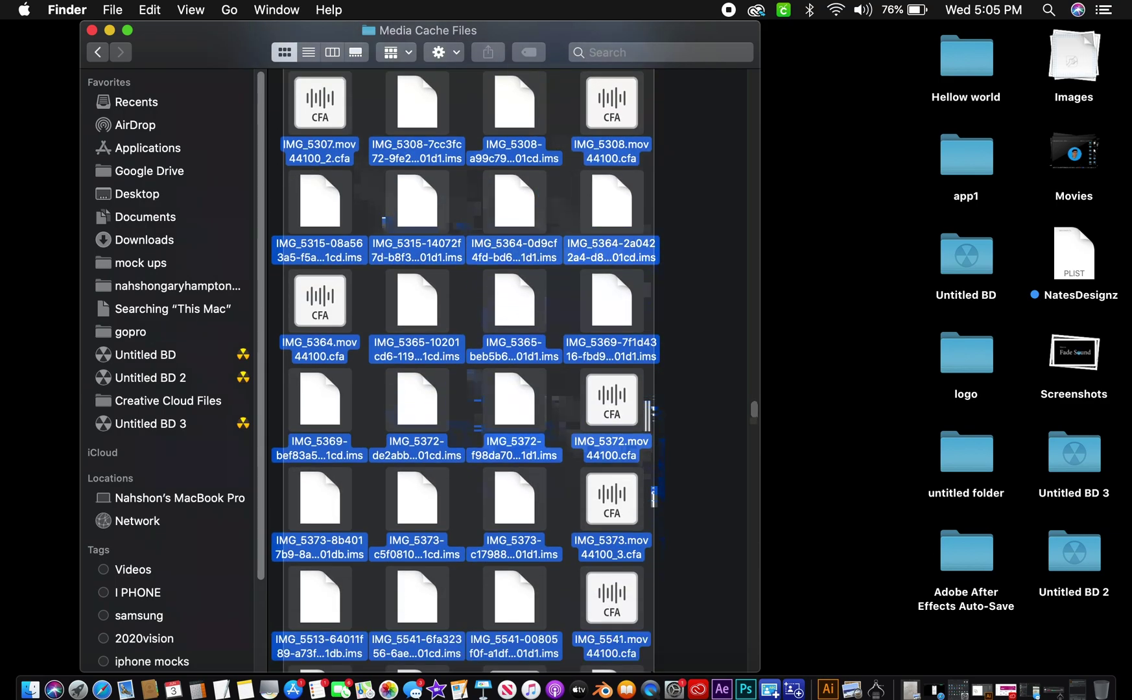
{"action": "scroll", "coordinate": [465, 372], "scroll_direction": "down", "scroll_amount": 10}
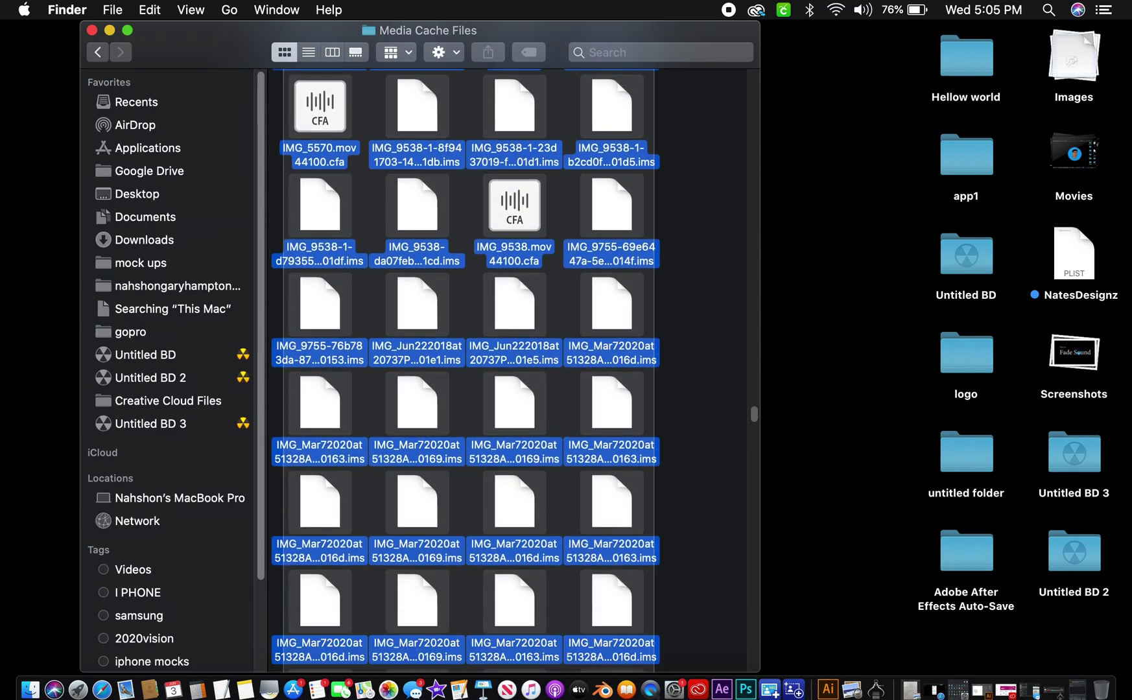
{"action": "scroll", "coordinate": [508, 384], "scroll_direction": "down", "scroll_amount": 10}
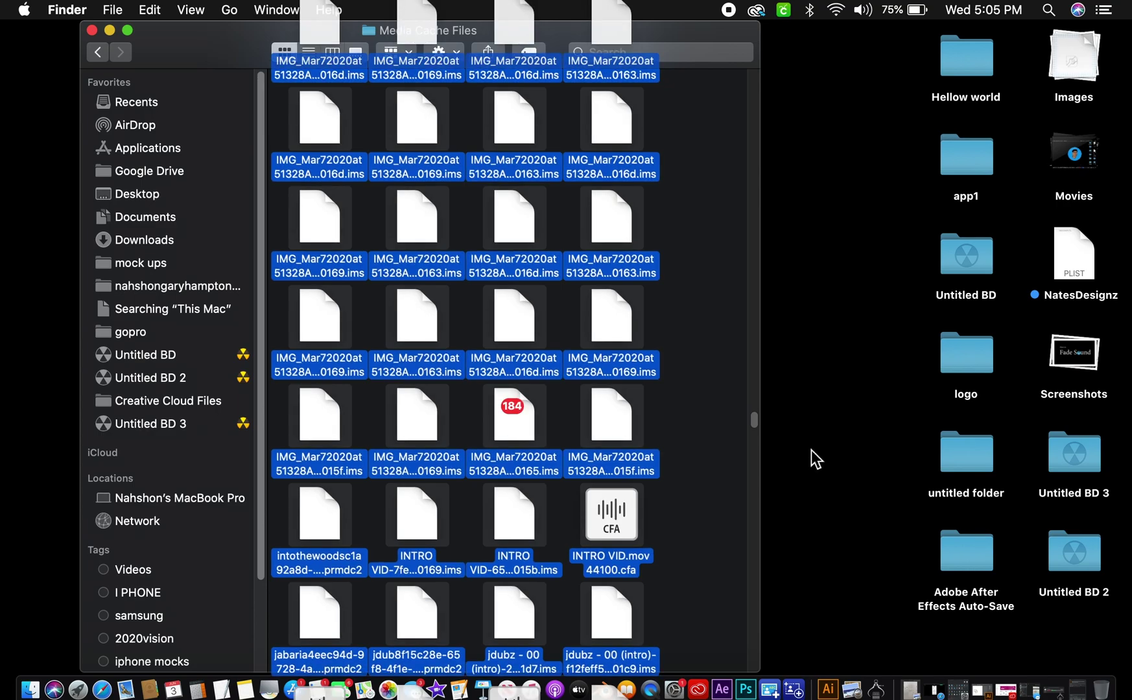
Drag the selected Media Cache Files onto the Dock Trash.
{"action": "mouse_move", "coordinate": [606, 460]}
{"action": "left_mouse_down"}
{"action": "mouse_move", "coordinate": [833, 553]}
{"action": "mouse_move", "coordinate": [1108, 692]}
{"action": "left_mouse_up"}
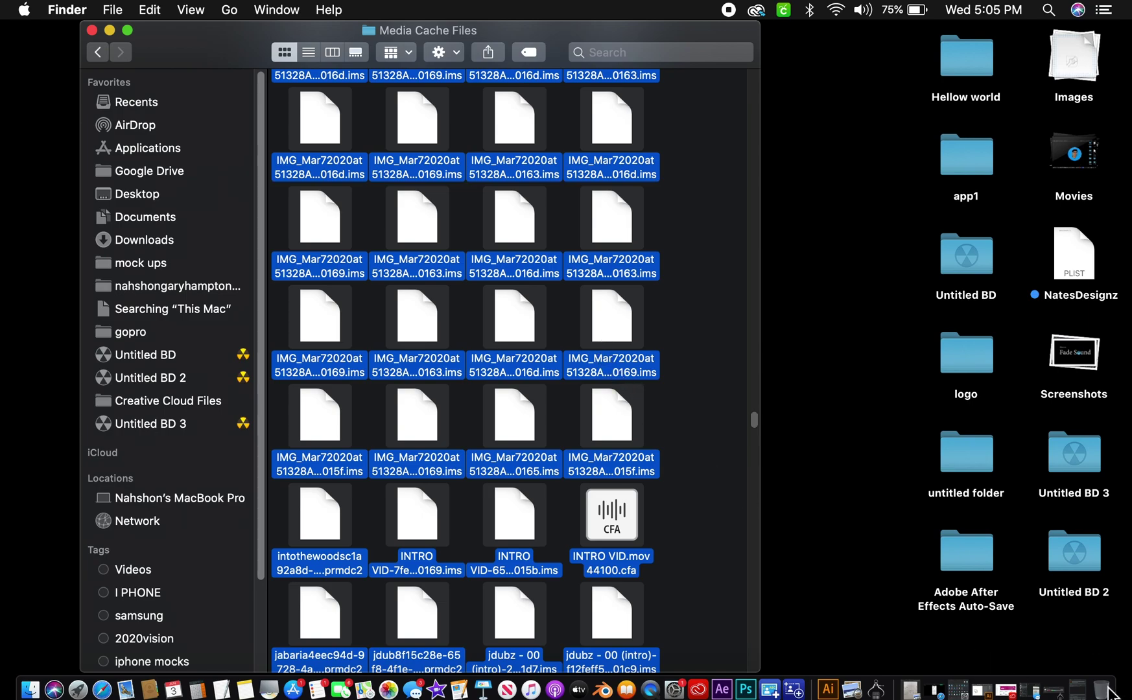
{"action": "left_click_drag", "start_coordinate": [1110, 692], "coordinate": [1105, 693]}
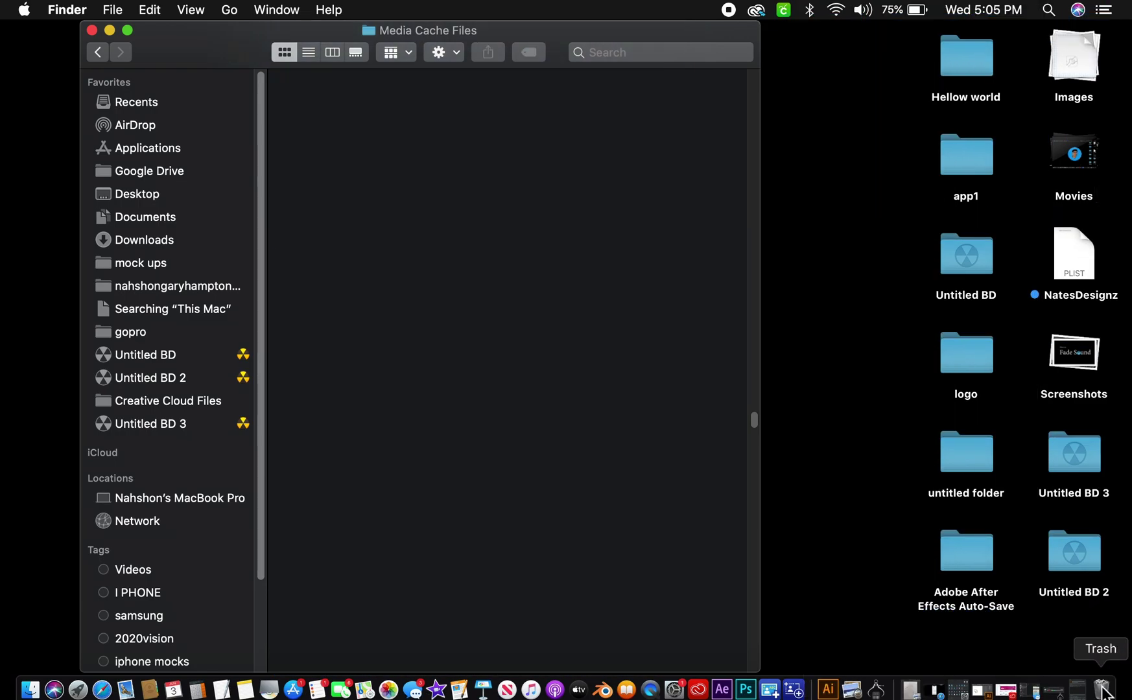
Empty the Trash, confirming permanent erasure of the cache files.
{"action": "left_click", "coordinate": [1106, 691]}
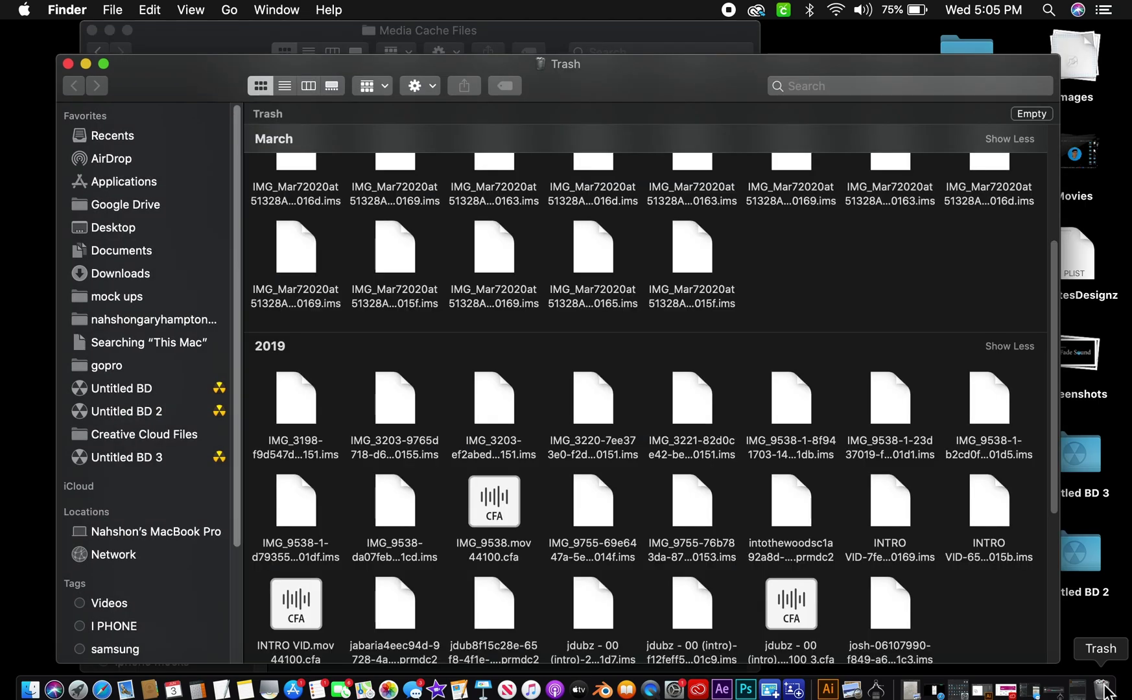
{"action": "left_click", "coordinate": [1026, 114]}
{"action": "left_click", "coordinate": [682, 263]}
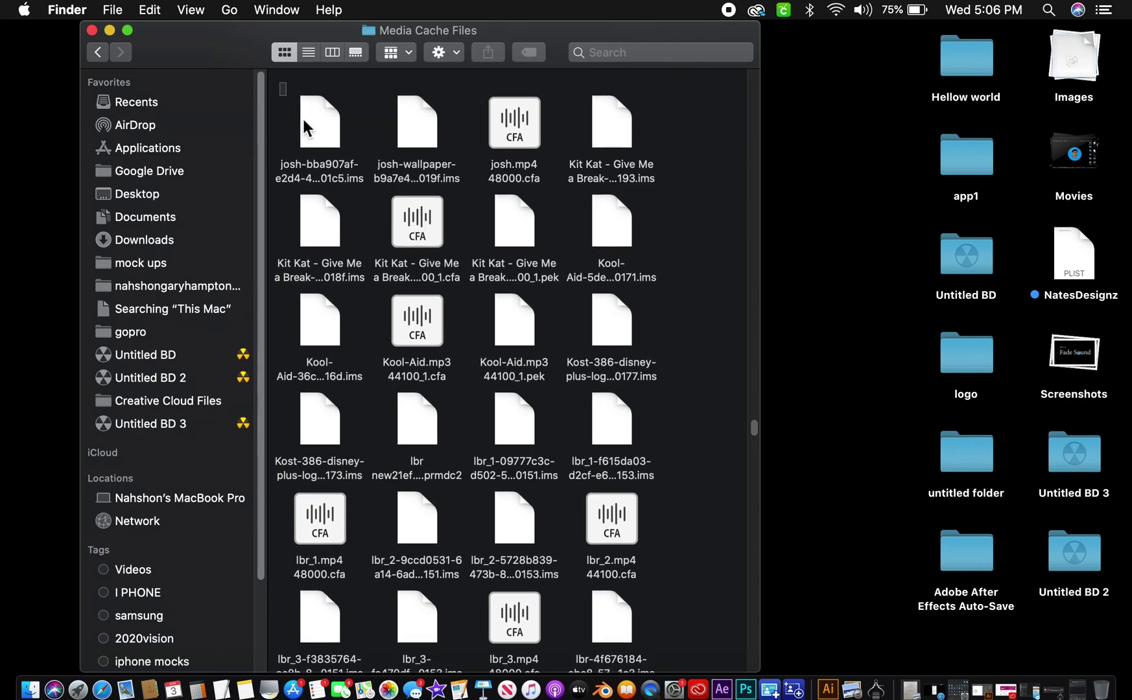
{"action": "mouse_move", "coordinate": [279, 81]}
{"action": "left_mouse_down"}
{"action": "mouse_move", "coordinate": [699, 688]}
{"action": "mouse_move", "coordinate": [566, 268]}
{"action": "left_mouse_up"}
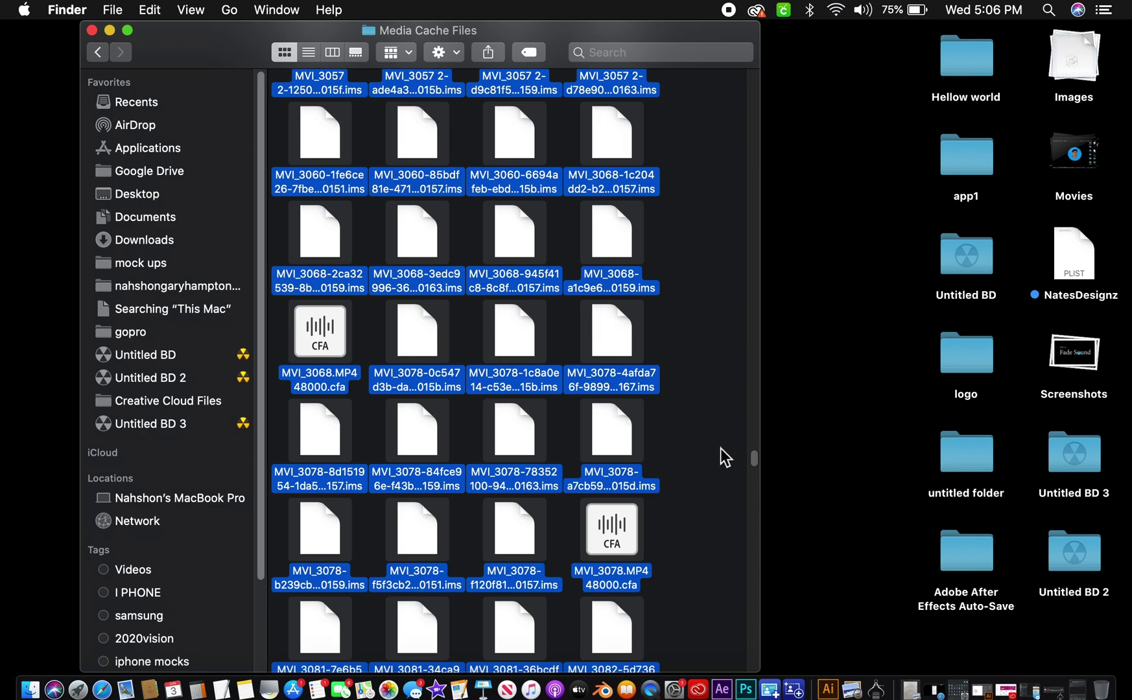
Drag the next batch of selected cache files onto the Dock Trash.
{"action": "left_click_drag", "start_coordinate": [721, 412], "coordinate": [829, 542]}
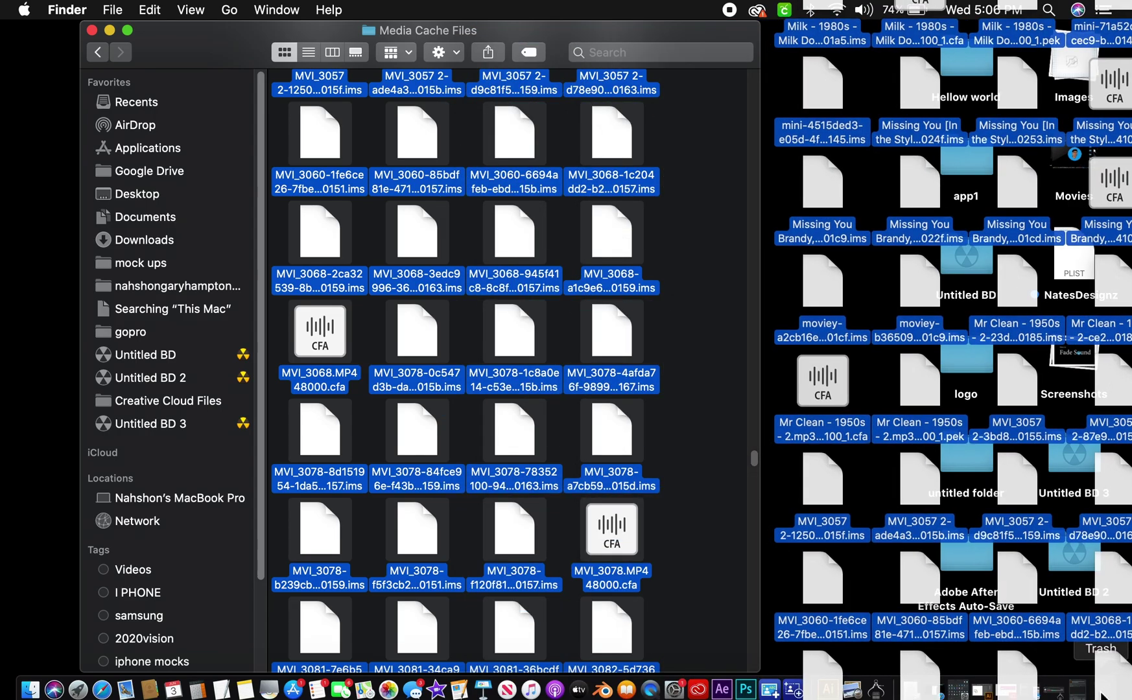
{"action": "left_click_drag", "start_coordinate": [829, 541], "coordinate": [1103, 694]}
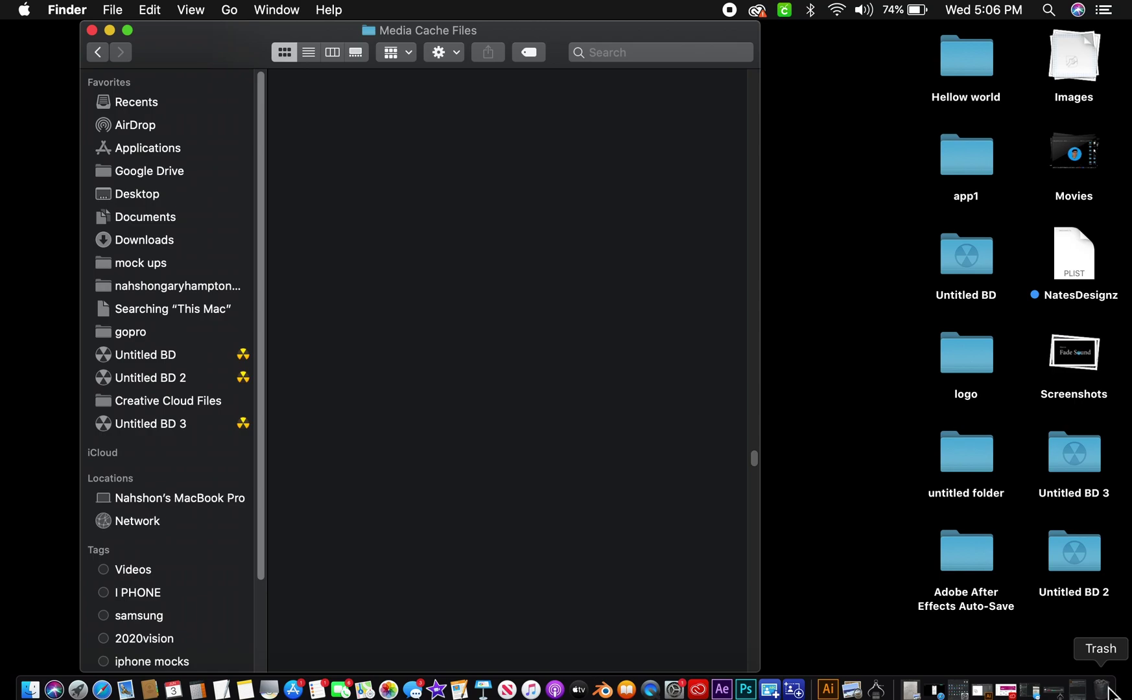
Empty the Trash with confirmation and enlarge the Media Cache Files window to full screen.
{"action": "left_click", "coordinate": [1104, 691]}
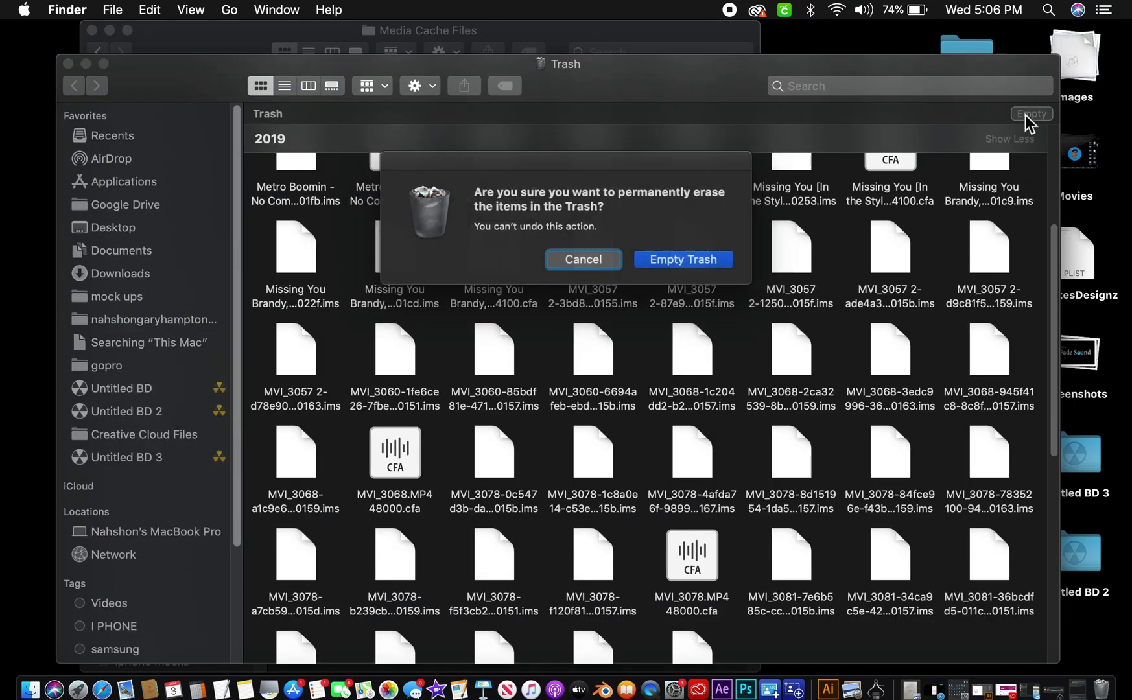
{"action": "left_click", "coordinate": [695, 265]}
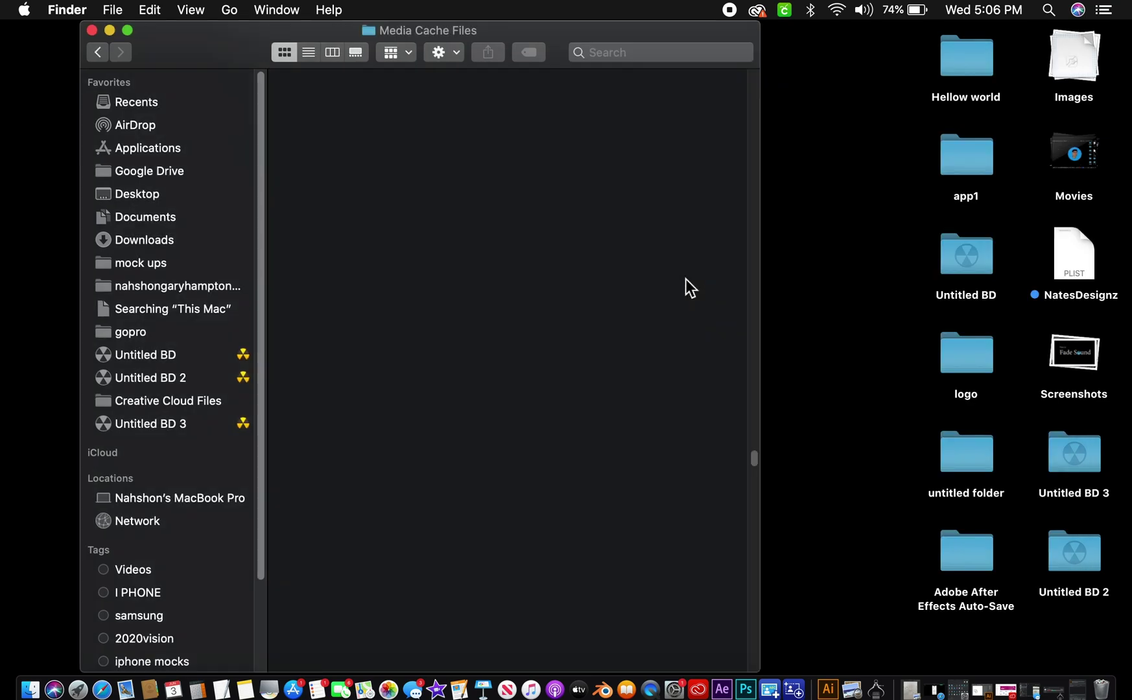
{"action": "left_click", "coordinate": [127, 29]}
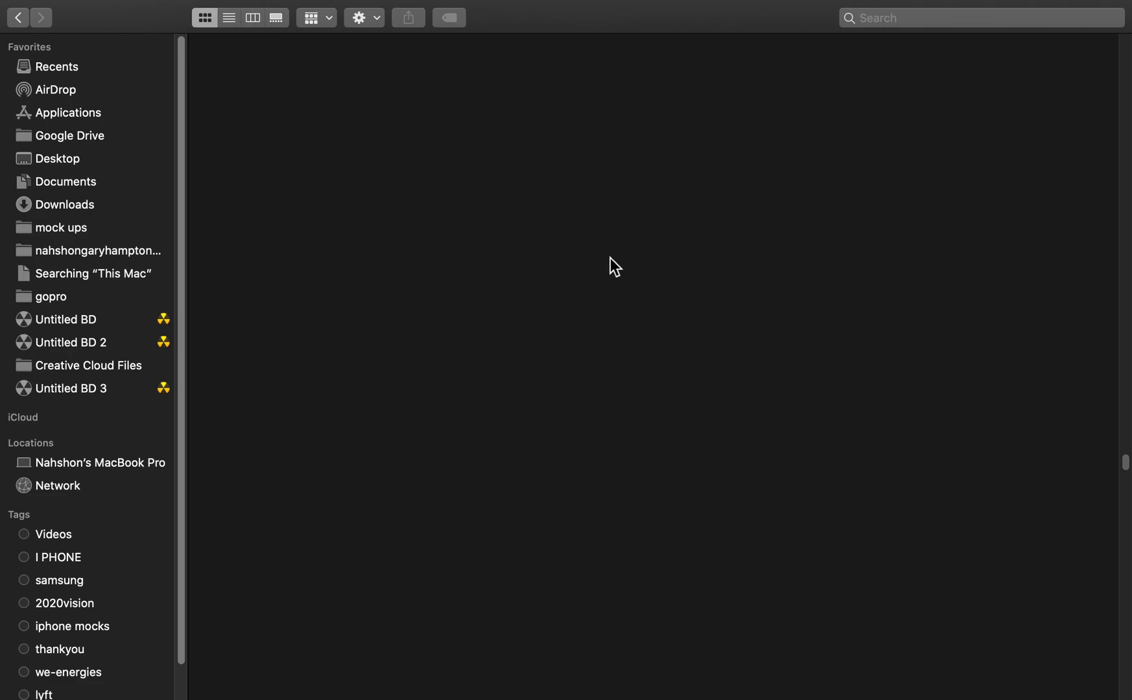
{"action": "scroll", "coordinate": [962, 345], "scroll_direction": "up", "scroll_amount": 5}
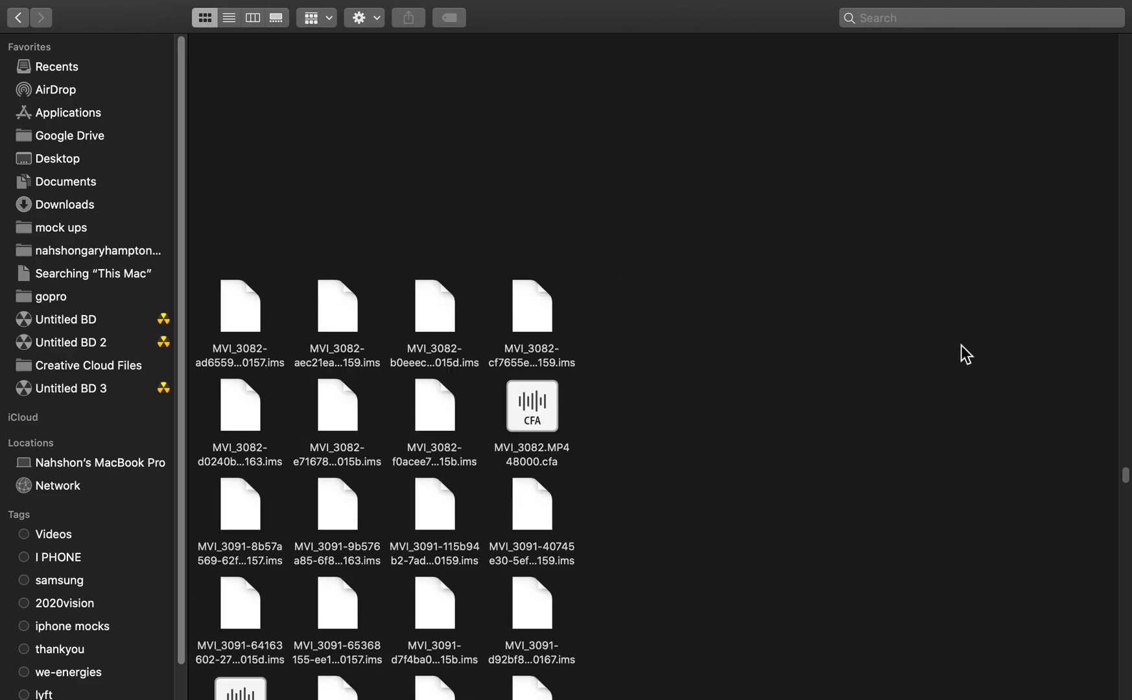
{"action": "scroll", "coordinate": [962, 345], "scroll_direction": "up", "scroll_amount": 5}
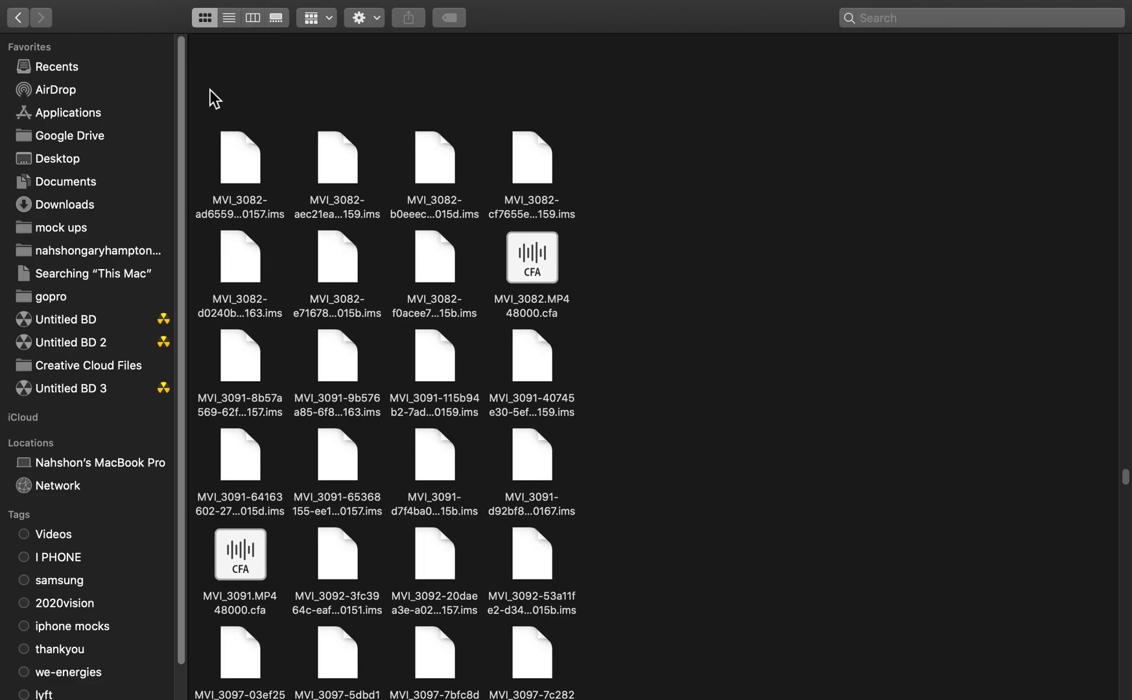
Select all 223 listed cache files in list view and move them to the Trash.
{"action": "left_click_drag", "start_coordinate": [211, 88], "coordinate": [254, 122]}
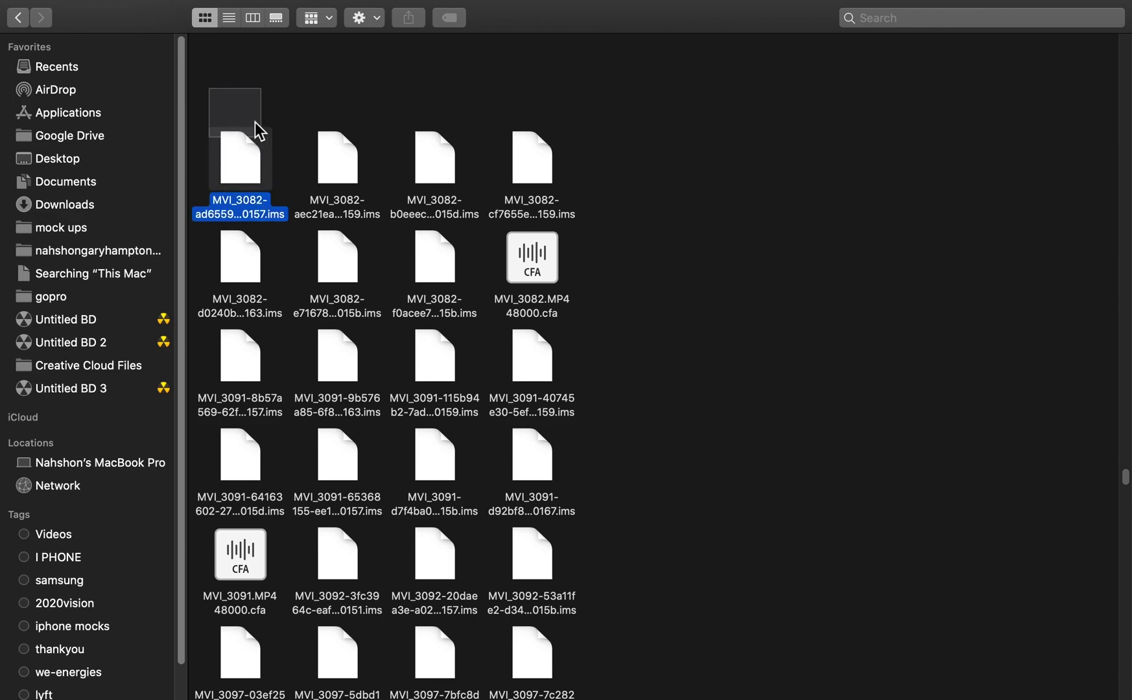
{"action": "left_click", "coordinate": [229, 18]}
{"action": "mouse_move", "coordinate": [204, 63]}
{"action": "left_mouse_down"}
{"action": "mouse_move", "coordinate": [265, 384]}
{"action": "mouse_move", "coordinate": [266, 690]}
{"action": "left_mouse_up"}
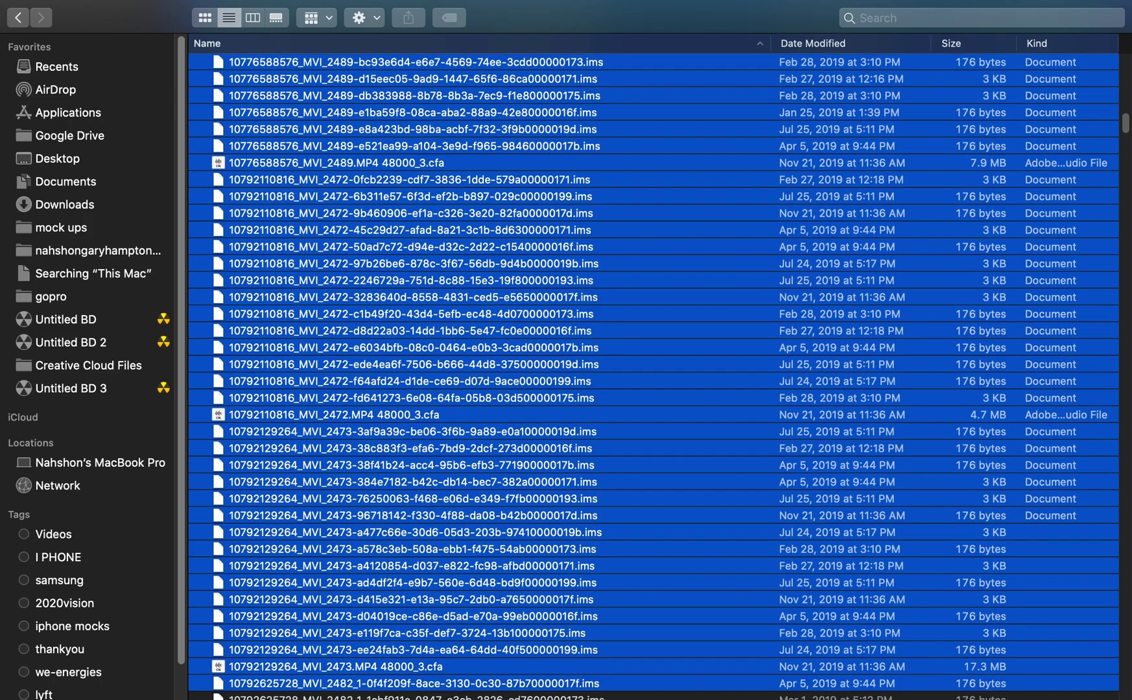
{"action": "scroll", "coordinate": [566, 399], "scroll_direction": "down", "scroll_amount": 10}
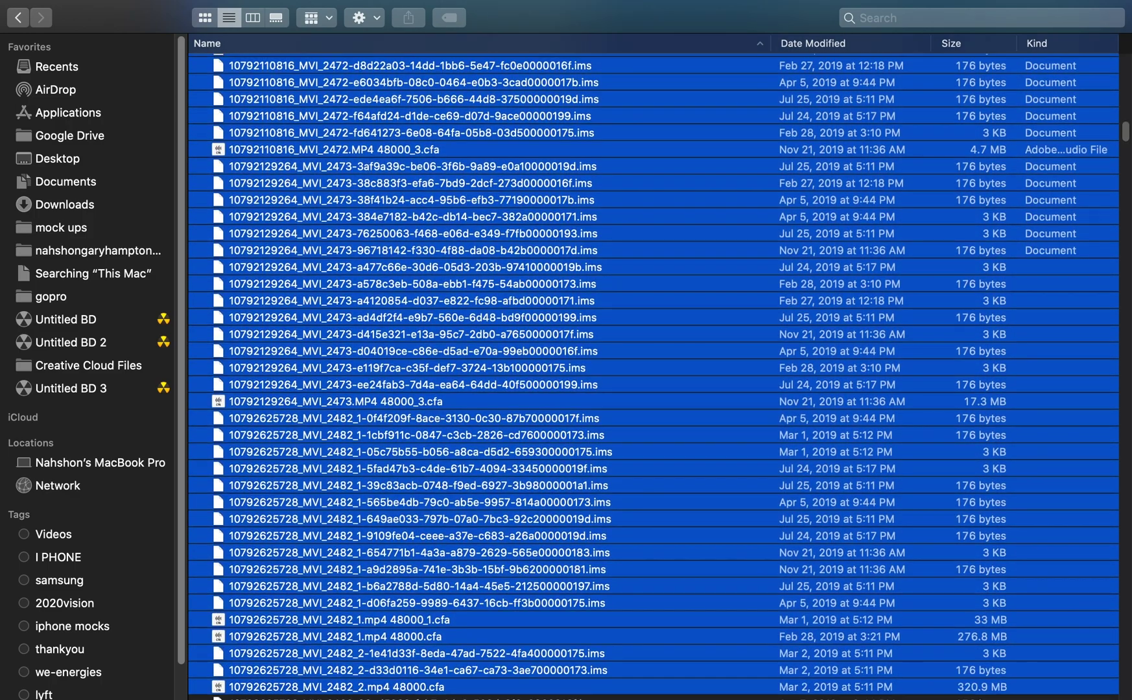
{"action": "scroll", "coordinate": [566, 398], "scroll_direction": "down", "scroll_amount": 10}
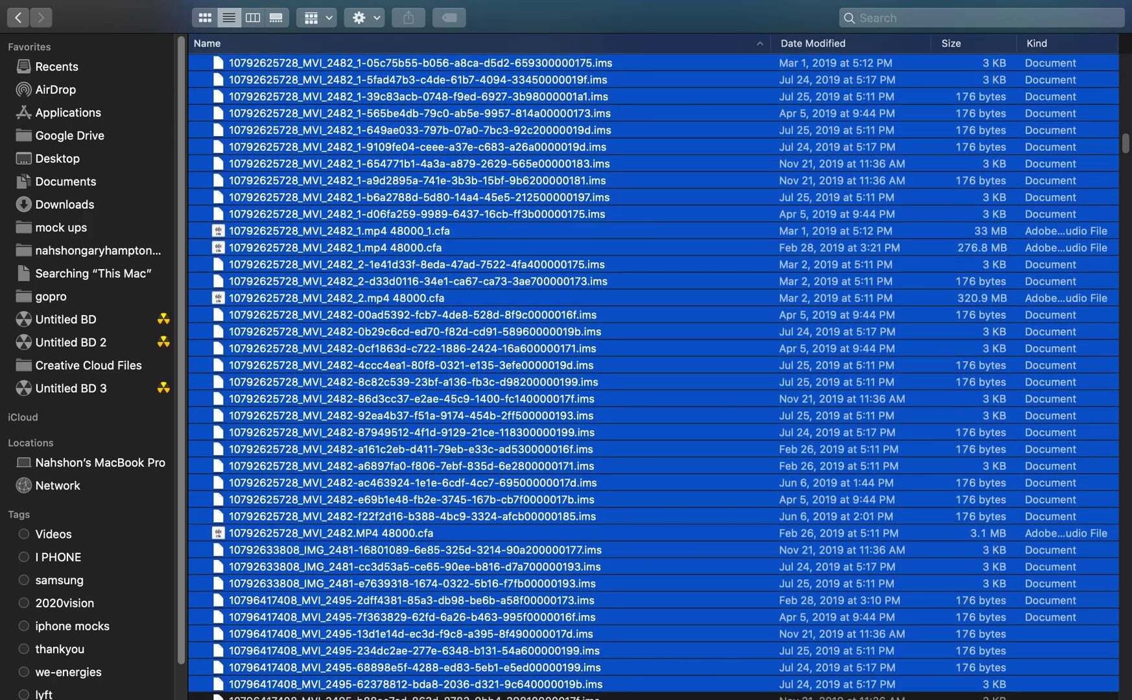
{"action": "scroll", "coordinate": [566, 398], "scroll_direction": "down", "scroll_amount": 8}
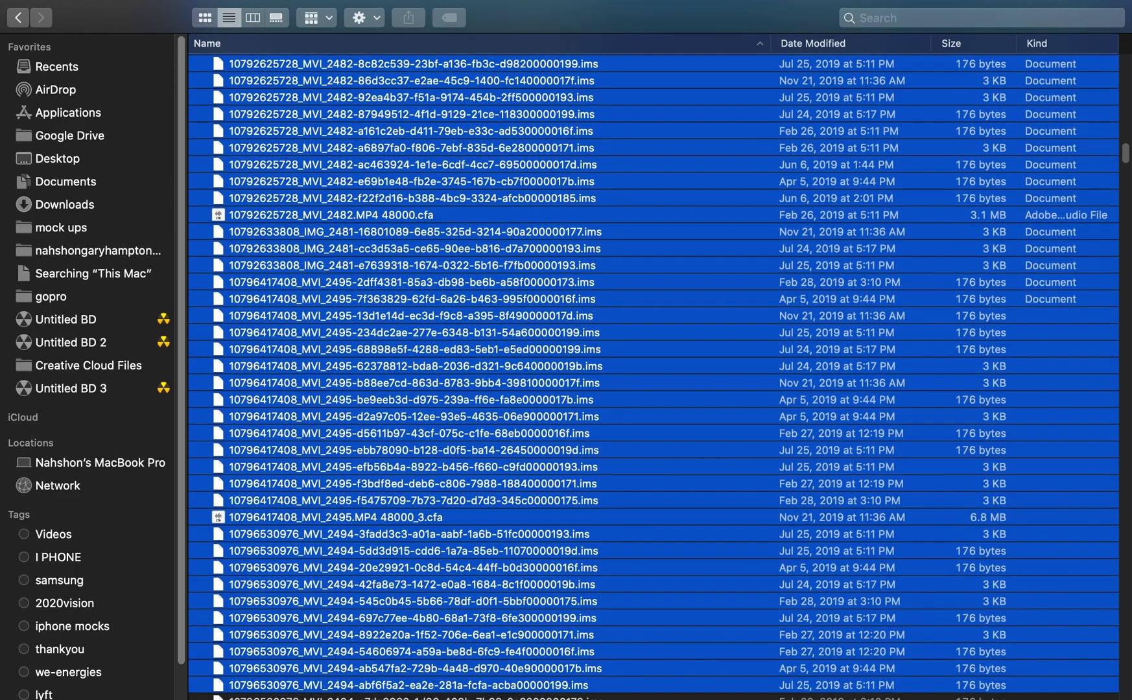
{"action": "scroll", "coordinate": [842, 363], "scroll_direction": "down", "scroll_amount": 4}
{"action": "scroll", "coordinate": [843, 363], "scroll_direction": "down", "scroll_amount": 3}
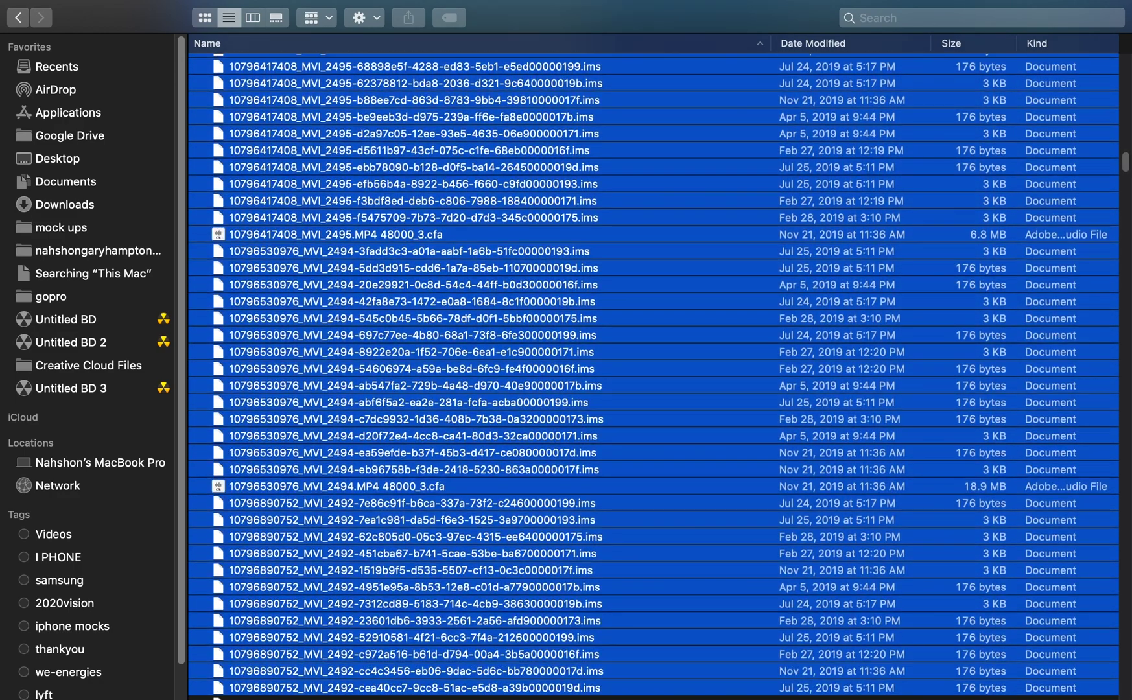
{"action": "scroll", "coordinate": [843, 363], "scroll_direction": "down", "scroll_amount": 2}
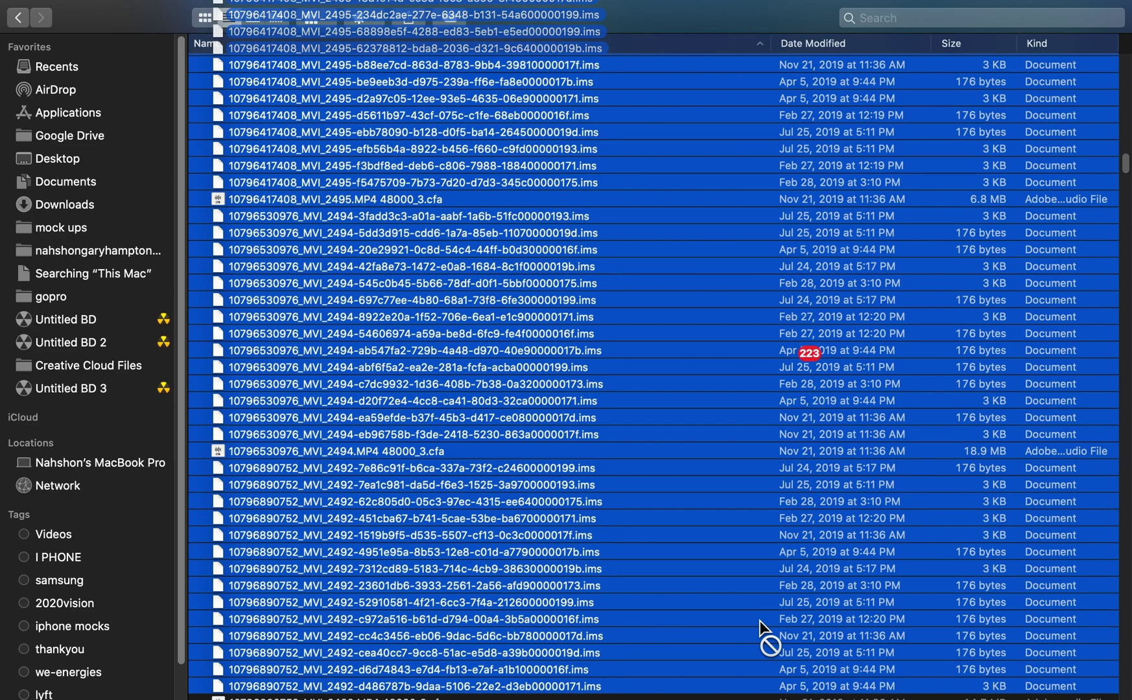
{"action": "mouse_move", "coordinate": [760, 627]}
{"action": "left_mouse_down"}
{"action": "mouse_move", "coordinate": [1097, 354]}
{"action": "mouse_move", "coordinate": [1105, 694]}
{"action": "left_mouse_up"}
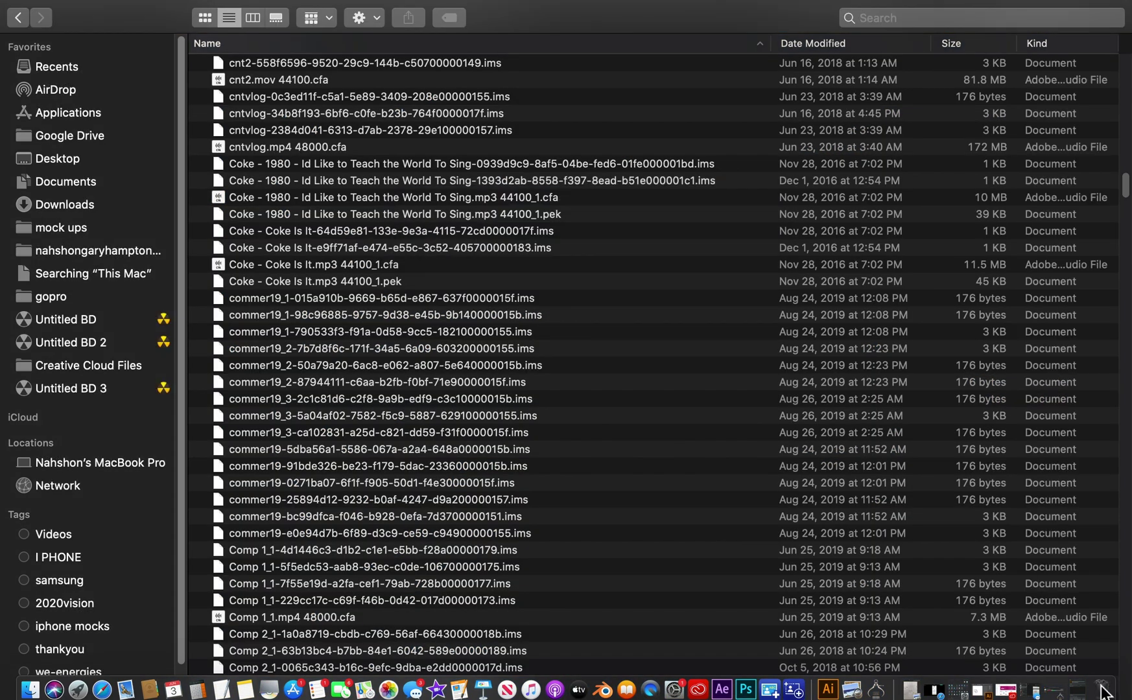
Empty the Trash, confirming permanent erasure of the 223 items.
{"action": "left_click", "coordinate": [1105, 692]}
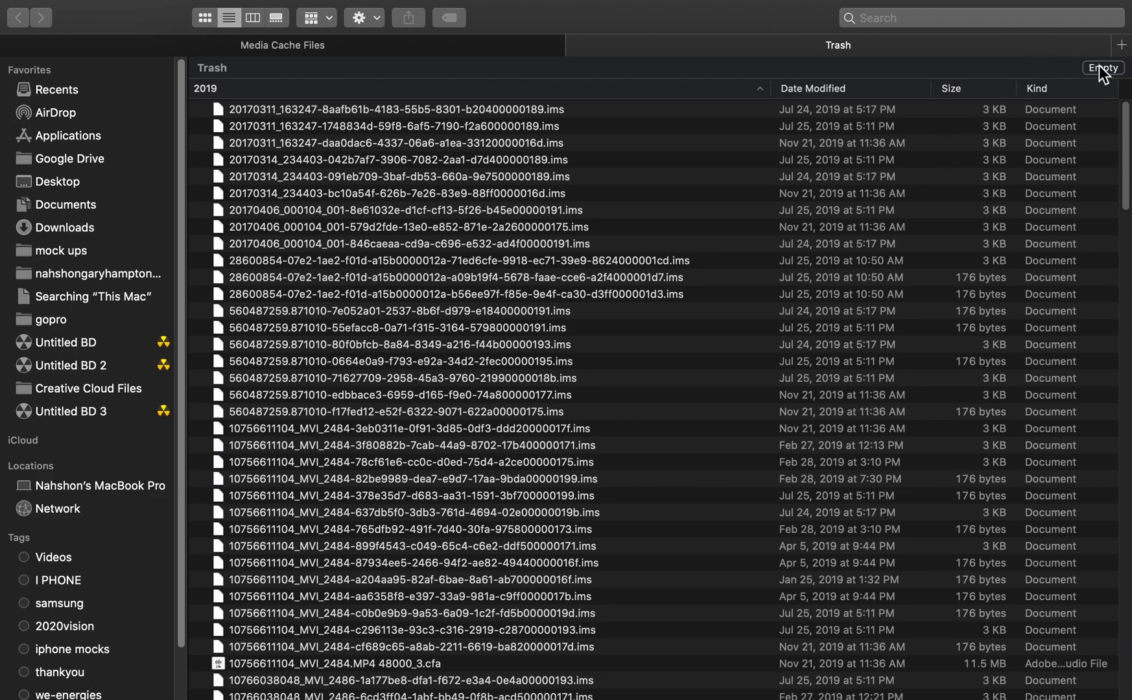
{"action": "left_click", "coordinate": [1100, 69]}
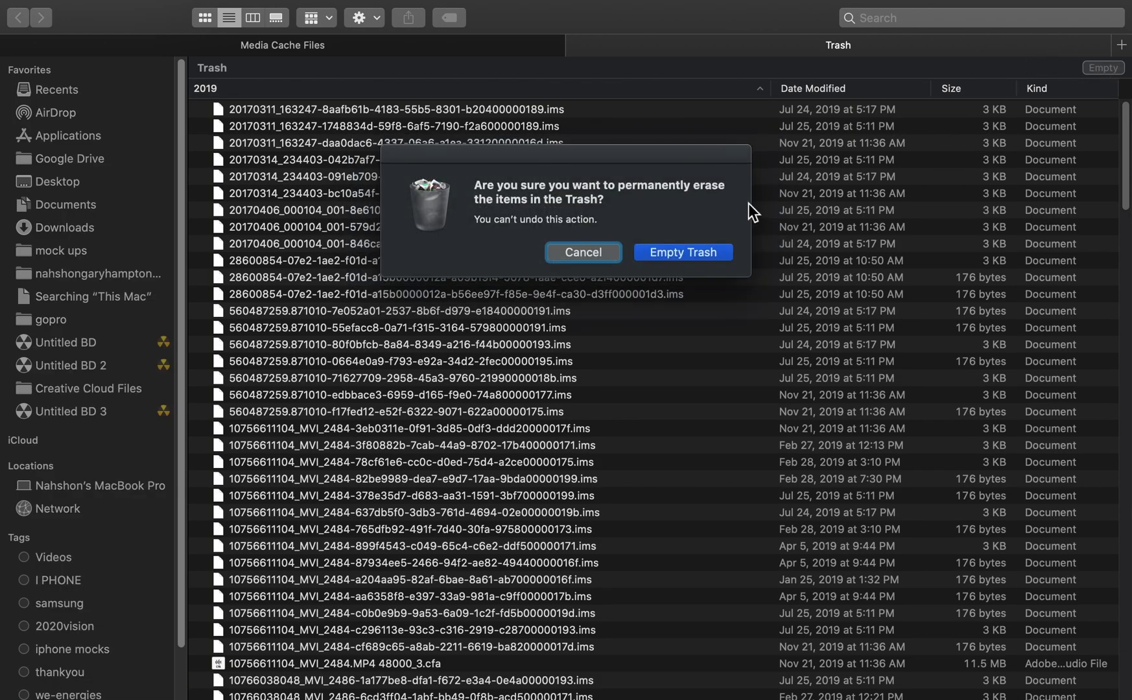
{"action": "left_click", "coordinate": [698, 250]}
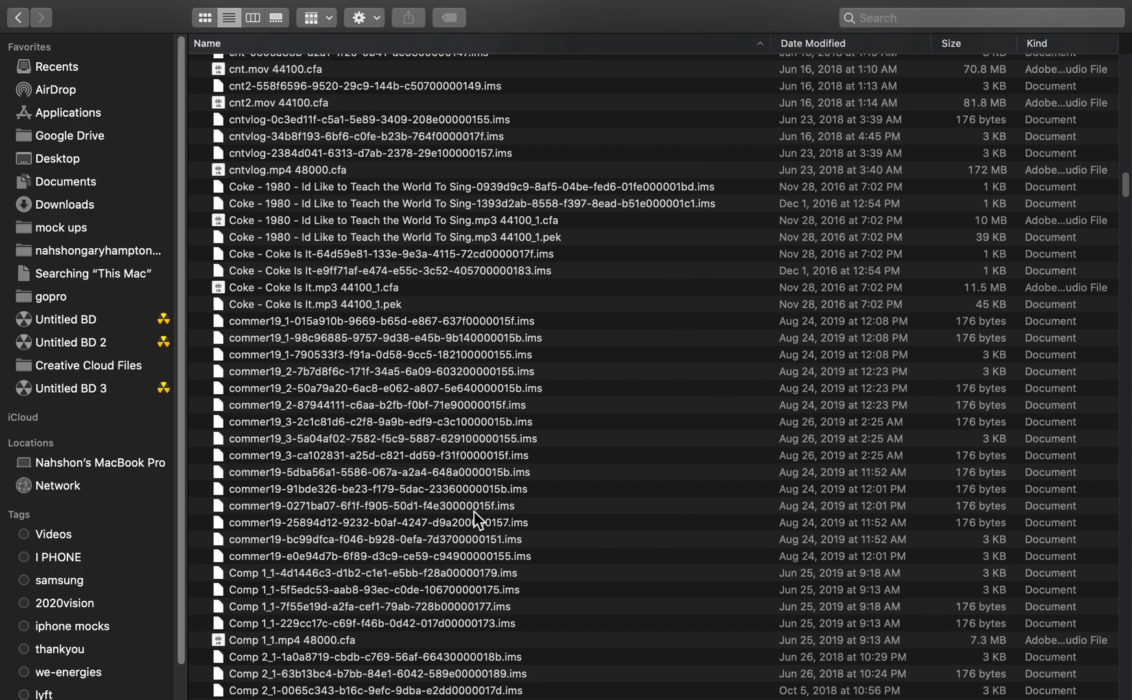
{"action": "scroll", "coordinate": [667, 346], "scroll_direction": "down", "scroll_amount": 2}
{"action": "scroll", "coordinate": [663, 341], "scroll_direction": "up", "scroll_amount": 8}
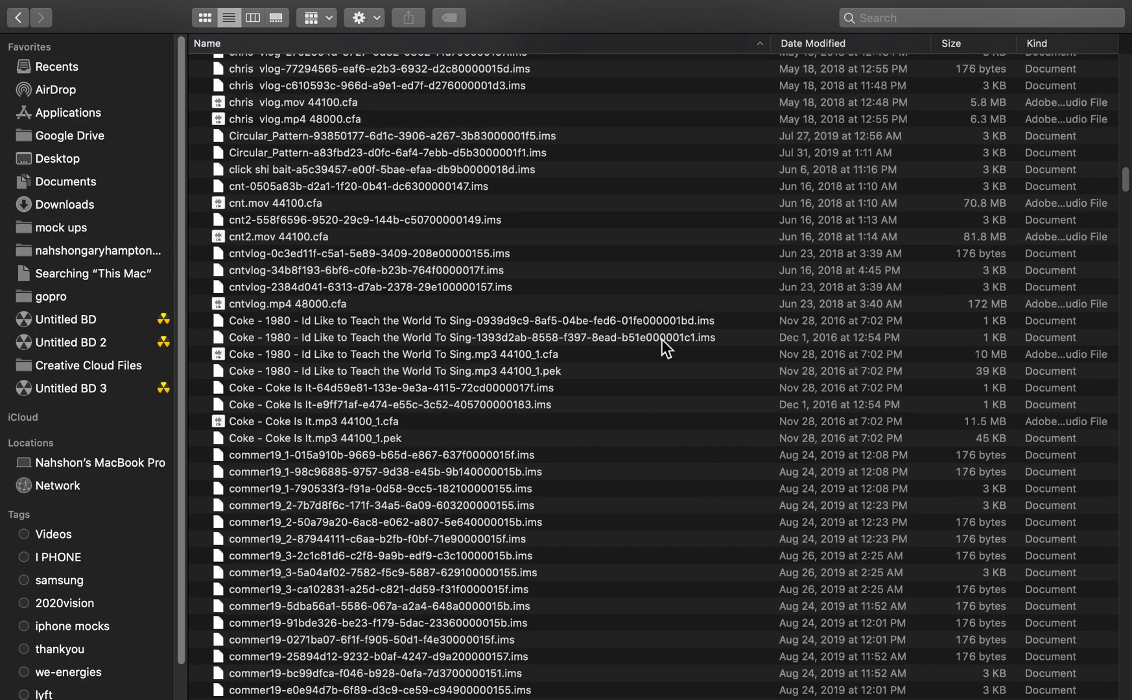
{"action": "scroll", "coordinate": [663, 341], "scroll_direction": "up", "scroll_amount": 5}
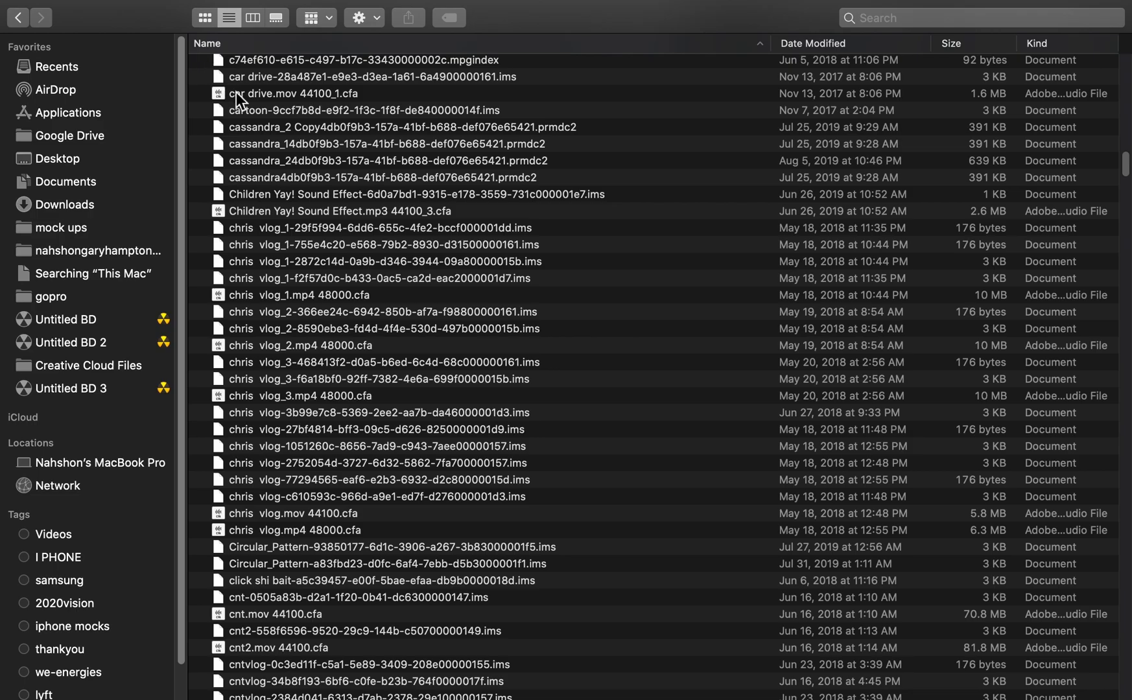
{"action": "scroll", "coordinate": [236, 92], "scroll_direction": "down", "scroll_amount": 8}
{"action": "scroll", "coordinate": [508, 125], "scroll_direction": "down", "scroll_amount": 5}
{"action": "scroll", "coordinate": [507, 128], "scroll_direction": "down", "scroll_amount": 5}
{"action": "scroll", "coordinate": [507, 129], "scroll_direction": "up", "scroll_amount": 10}
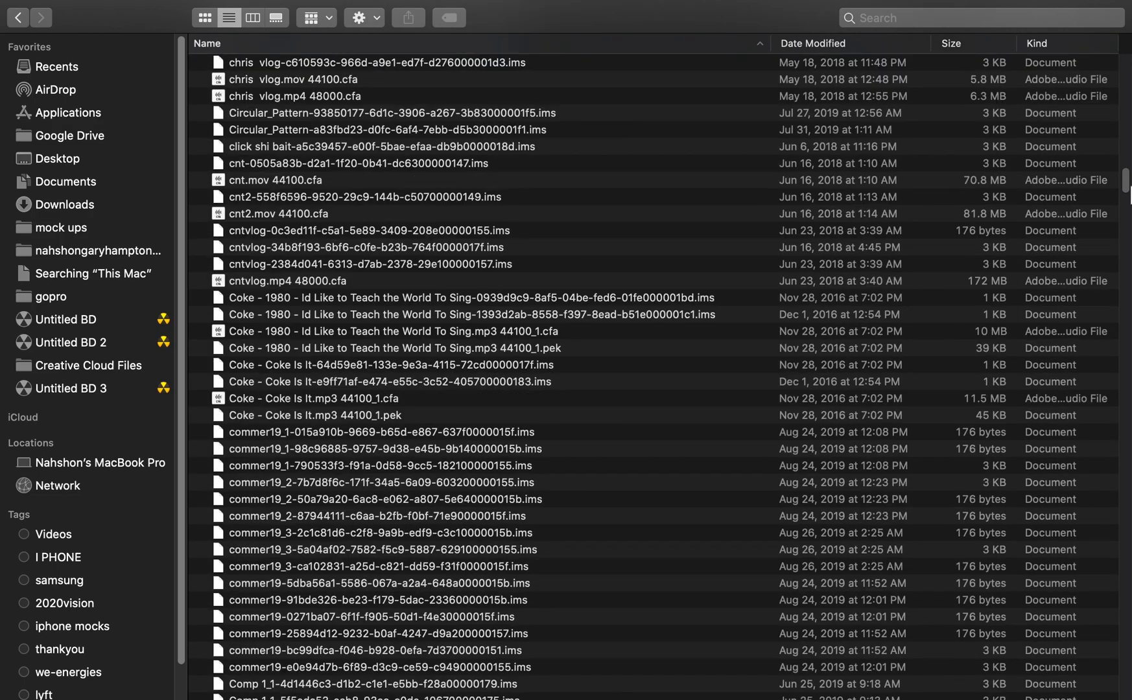
{"action": "scroll", "coordinate": [507, 129], "scroll_direction": "up", "scroll_amount": 8}
{"action": "scroll", "coordinate": [507, 128], "scroll_direction": "up", "scroll_amount": 8}
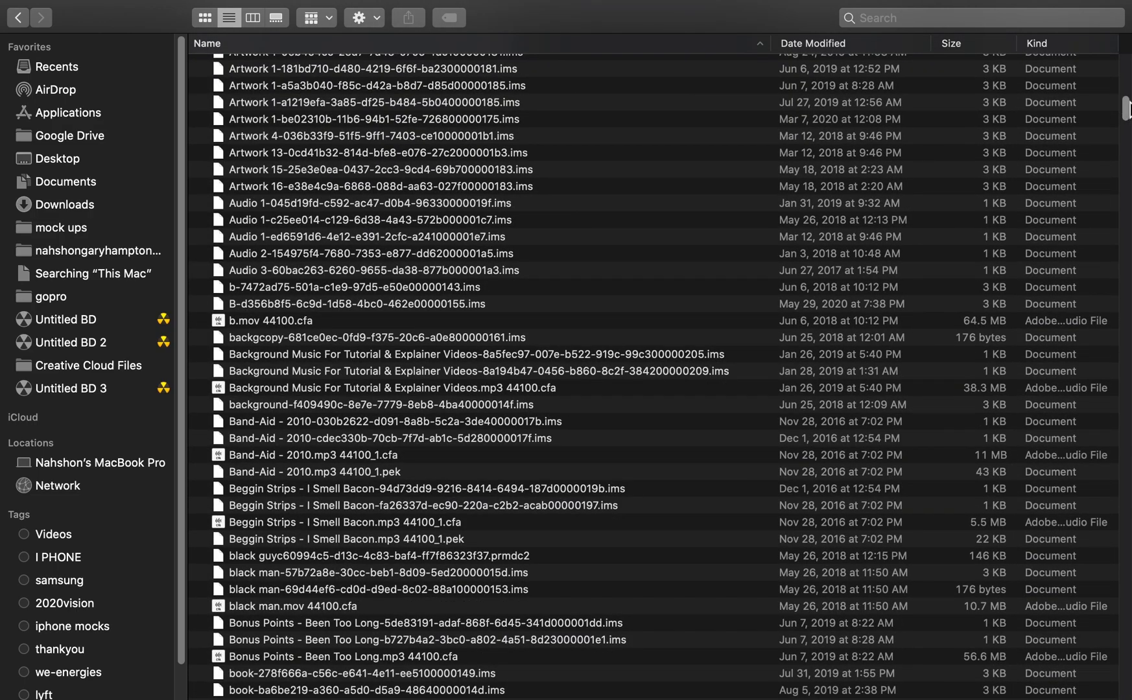
{"action": "left_click_drag", "start_coordinate": [1126, 107], "coordinate": [1126, 63]}
{"action": "scroll", "coordinate": [377, 146], "scroll_direction": "up", "scroll_amount": 5}
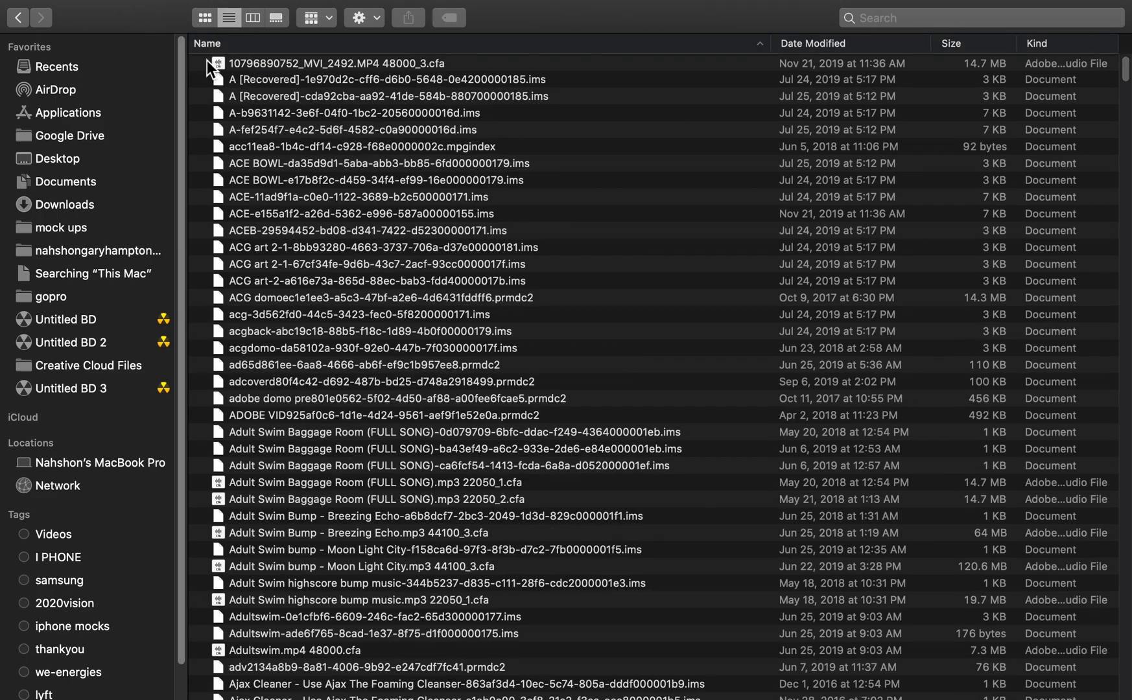
{"action": "left_click_drag", "start_coordinate": [207, 61], "coordinate": [699, 693]}
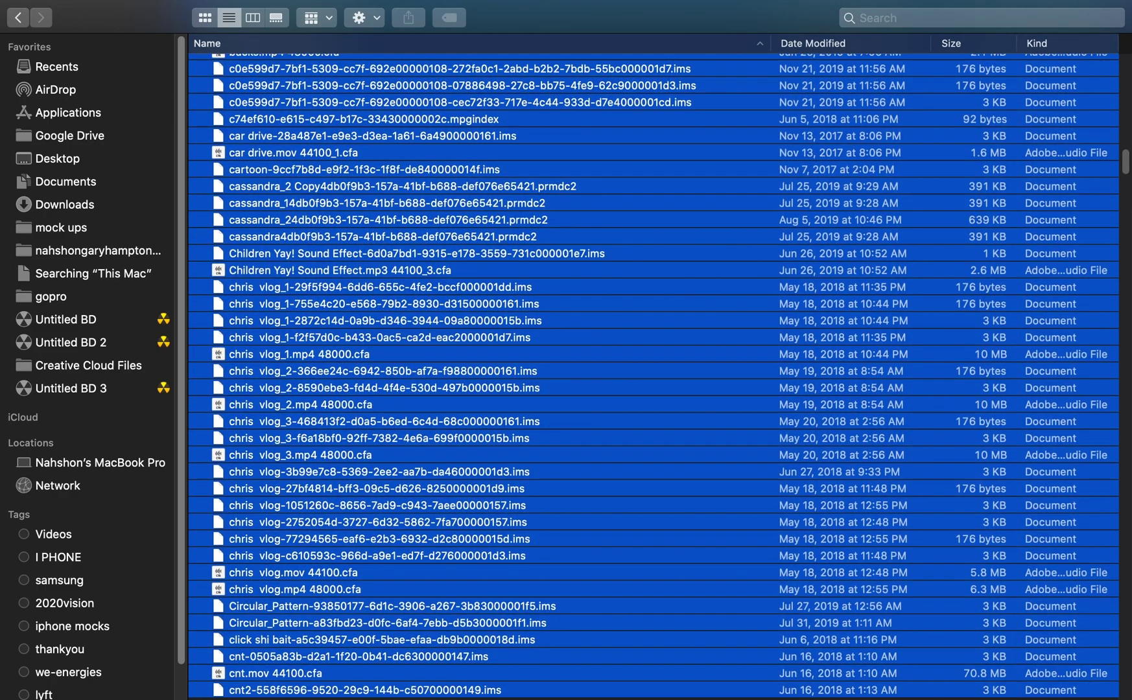
{"action": "left_click_drag", "start_coordinate": [852, 694], "coordinate": [852, 624]}
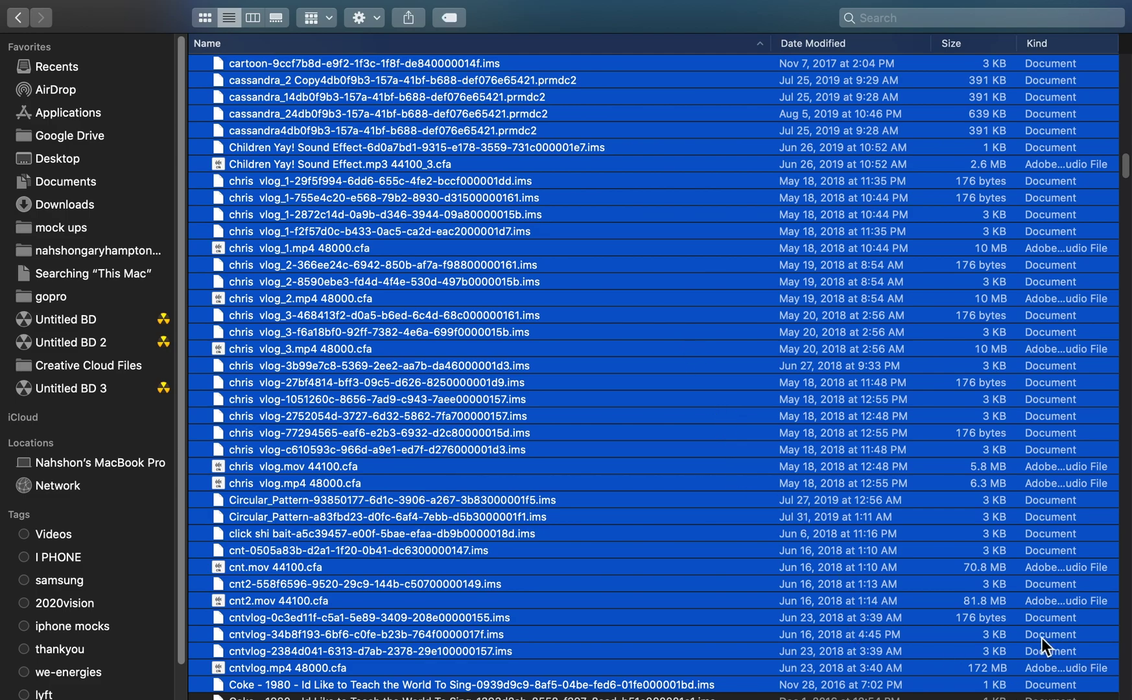
Move the 190 selected cache files onto the Dock Trash.
{"action": "mouse_move", "coordinate": [1041, 638]}
{"action": "left_mouse_down"}
{"action": "mouse_move", "coordinate": [690, 348]}
{"action": "mouse_move", "coordinate": [1106, 692]}
{"action": "left_mouse_up"}
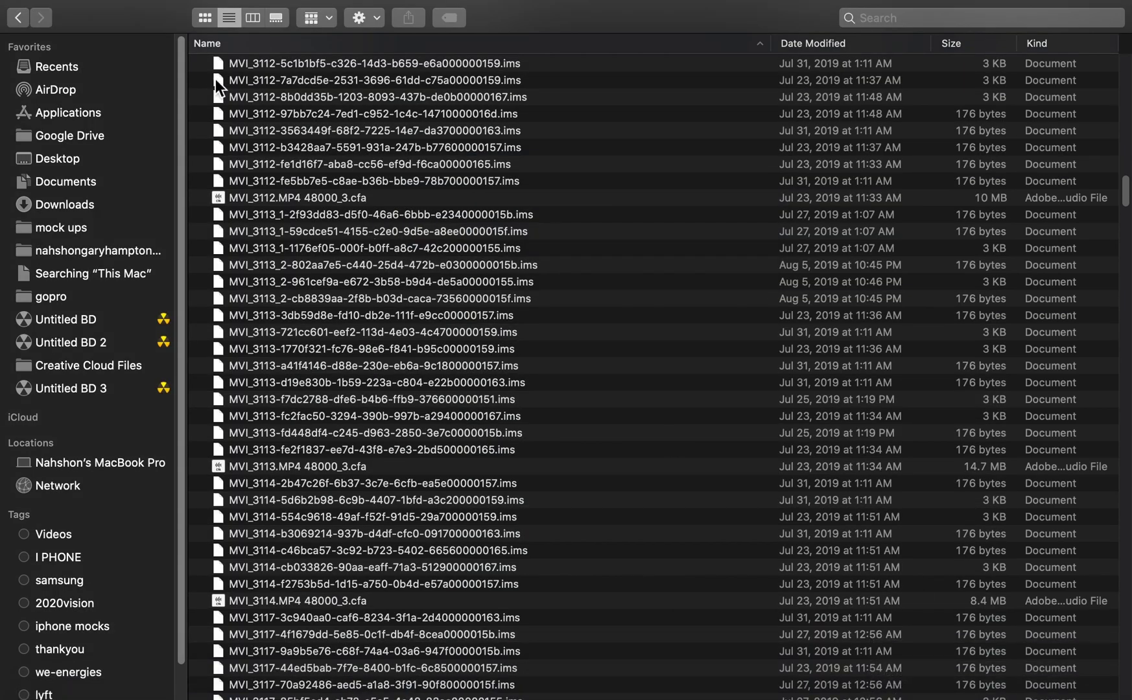
{"action": "left_click_drag", "start_coordinate": [202, 58], "coordinate": [566, 697]}
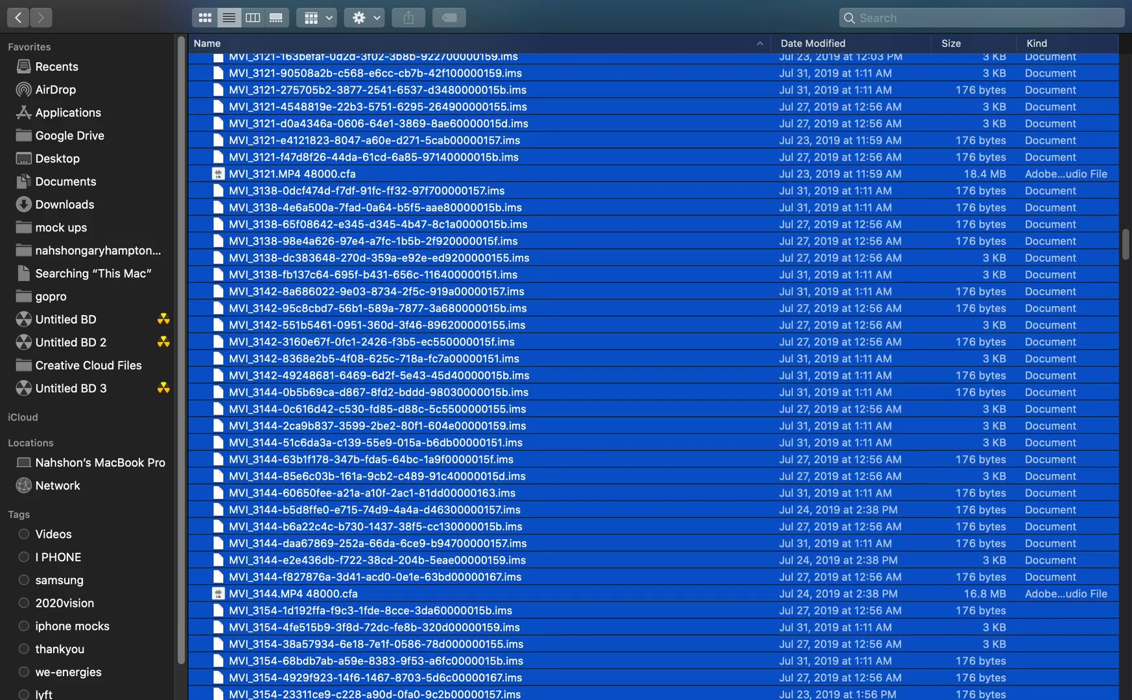
{"action": "scroll", "coordinate": [687, 182], "scroll_direction": "down", "scroll_amount": 4}
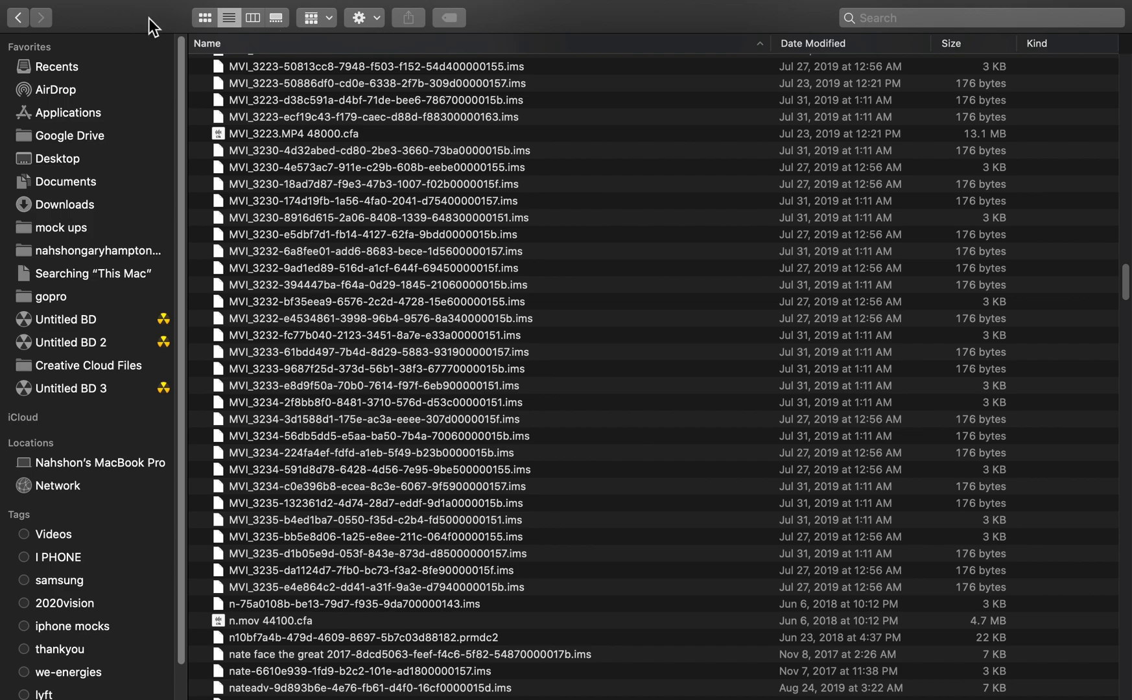
{"action": "left_click_drag", "start_coordinate": [199, 65], "coordinate": [566, 698]}
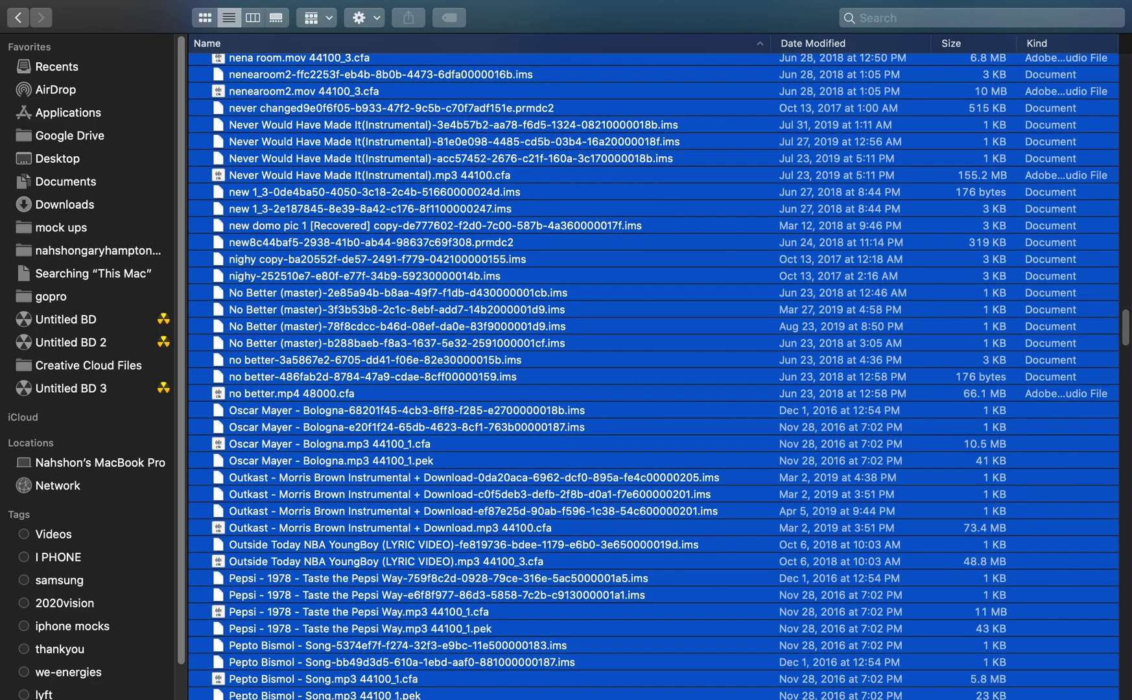
{"action": "left_click_drag", "start_coordinate": [566, 698], "coordinate": [566, 625]}
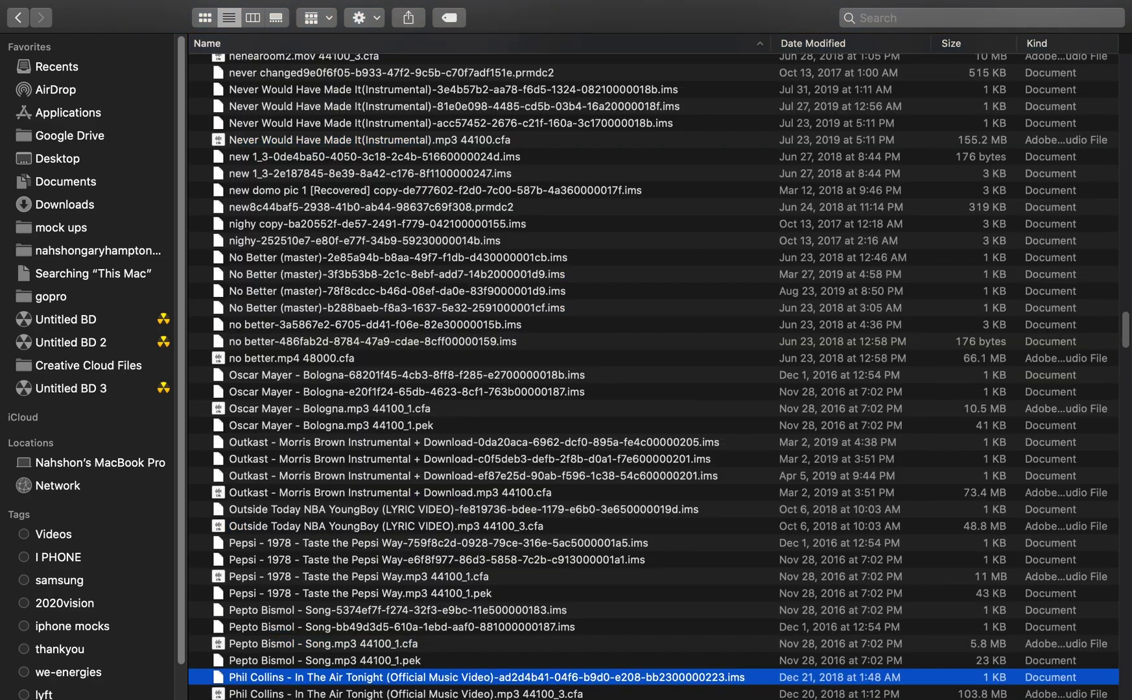
{"action": "left_click_drag", "start_coordinate": [835, 698], "coordinate": [835, 679]}
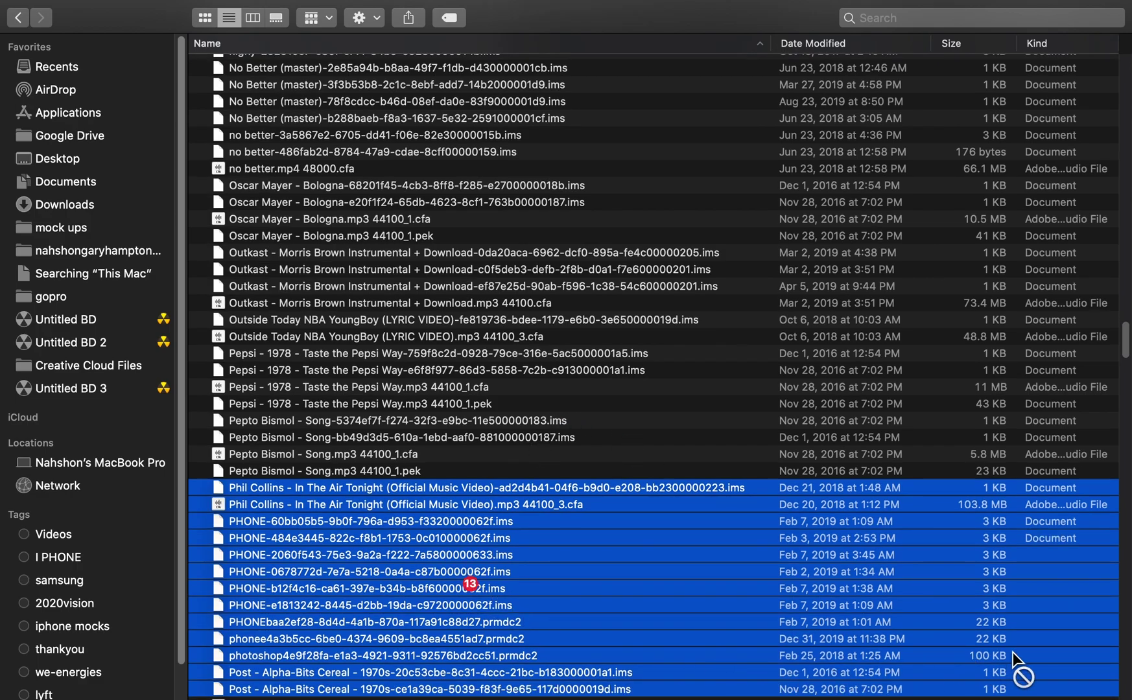
{"action": "left_click_drag", "start_coordinate": [796, 610], "coordinate": [856, 617]}
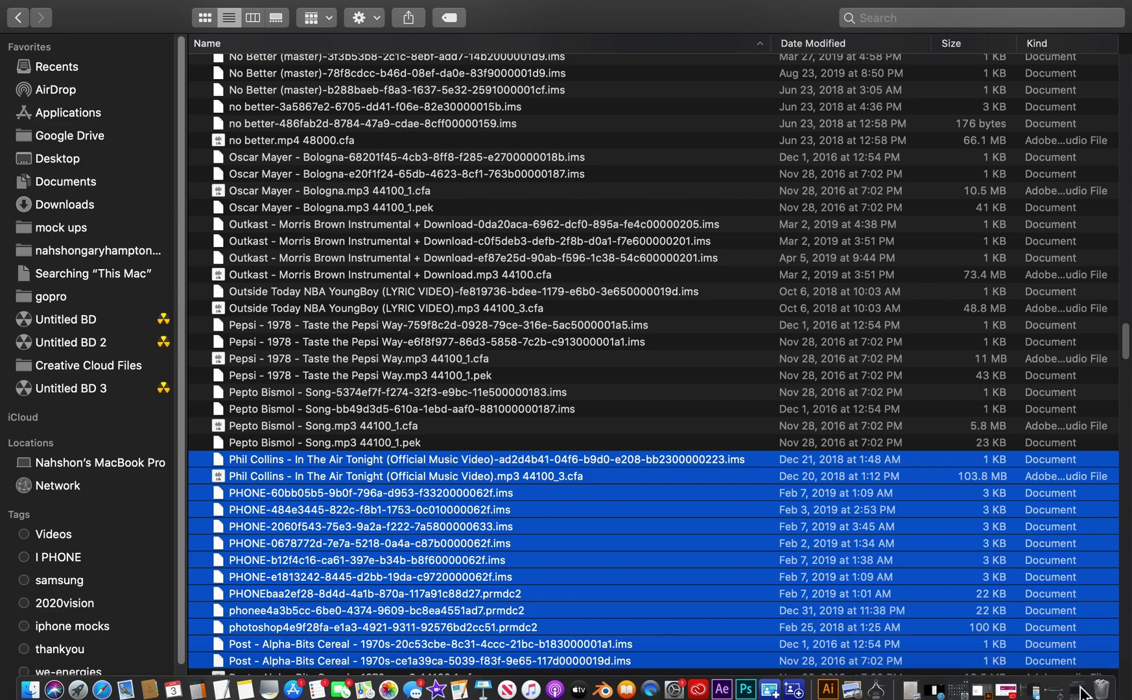
Select the listed cache files, including all via Cmd+A, and drop them into the Trash.
{"action": "mouse_move", "coordinate": [204, 66]}
{"action": "left_mouse_down"}
{"action": "mouse_move", "coordinate": [267, 226]}
{"action": "mouse_move", "coordinate": [566, 690]}
{"action": "mouse_move", "coordinate": [706, 691]}
{"action": "left_mouse_up"}
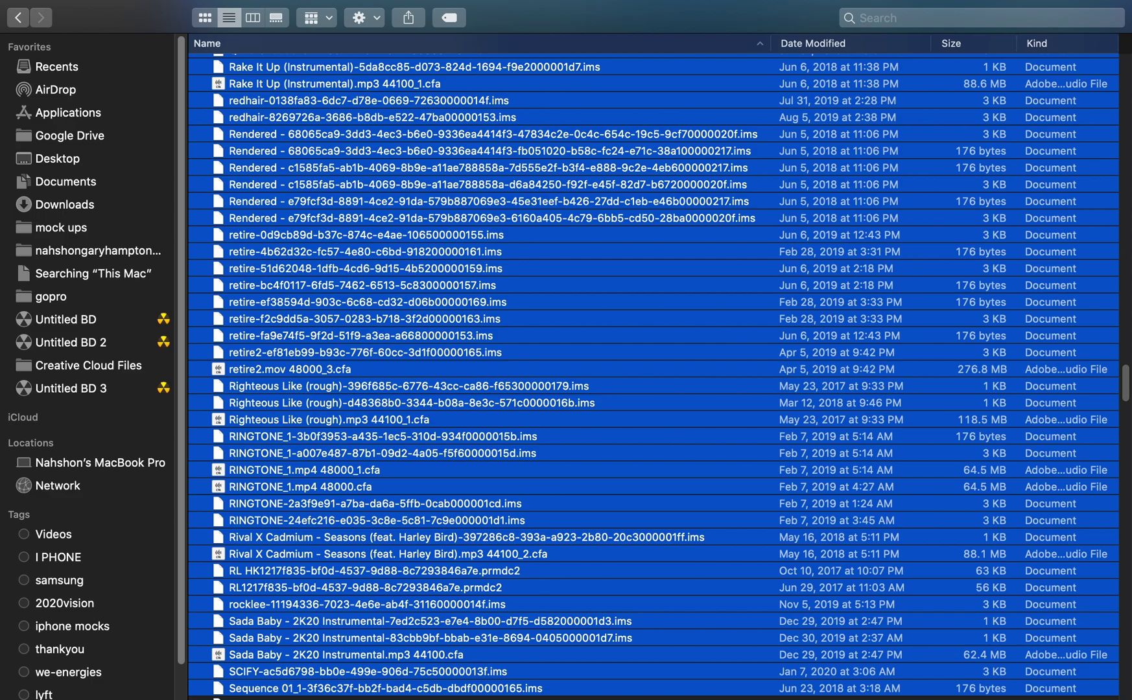
{"action": "left_click_drag", "start_coordinate": [372, 17], "coordinate": [1107, 695]}
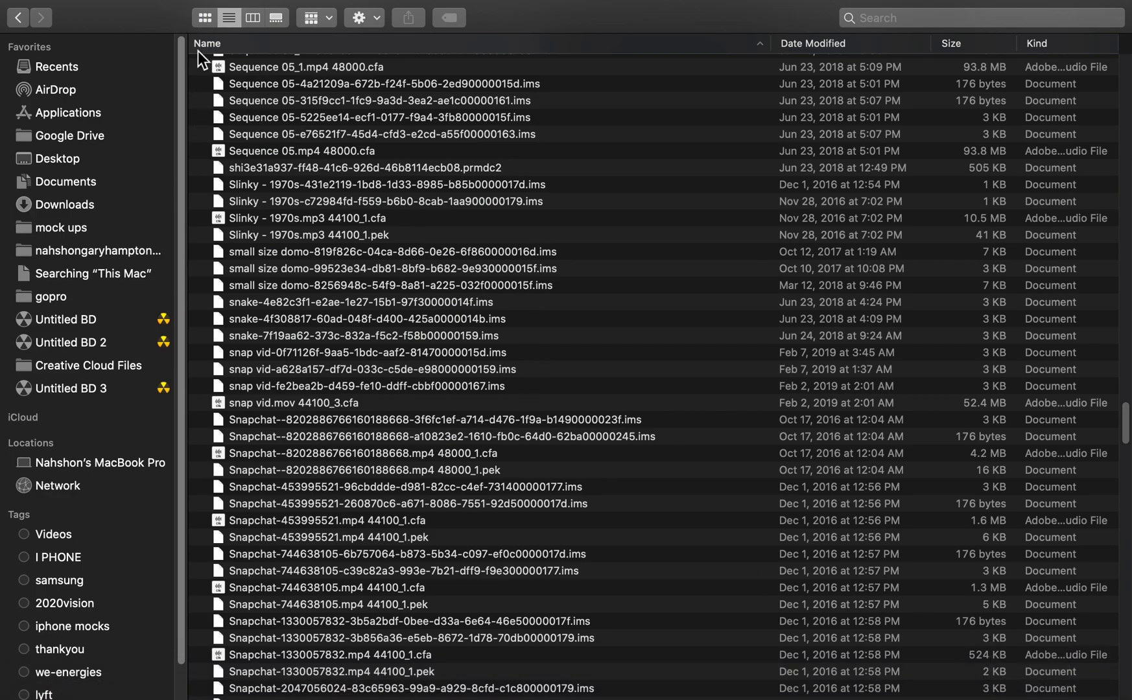
{"action": "left_click", "coordinate": [204, 69]}
{"action": "key", "text": "super+a"}
{"action": "scroll", "coordinate": [566, 371], "scroll_direction": "down", "scroll_amount": 5}
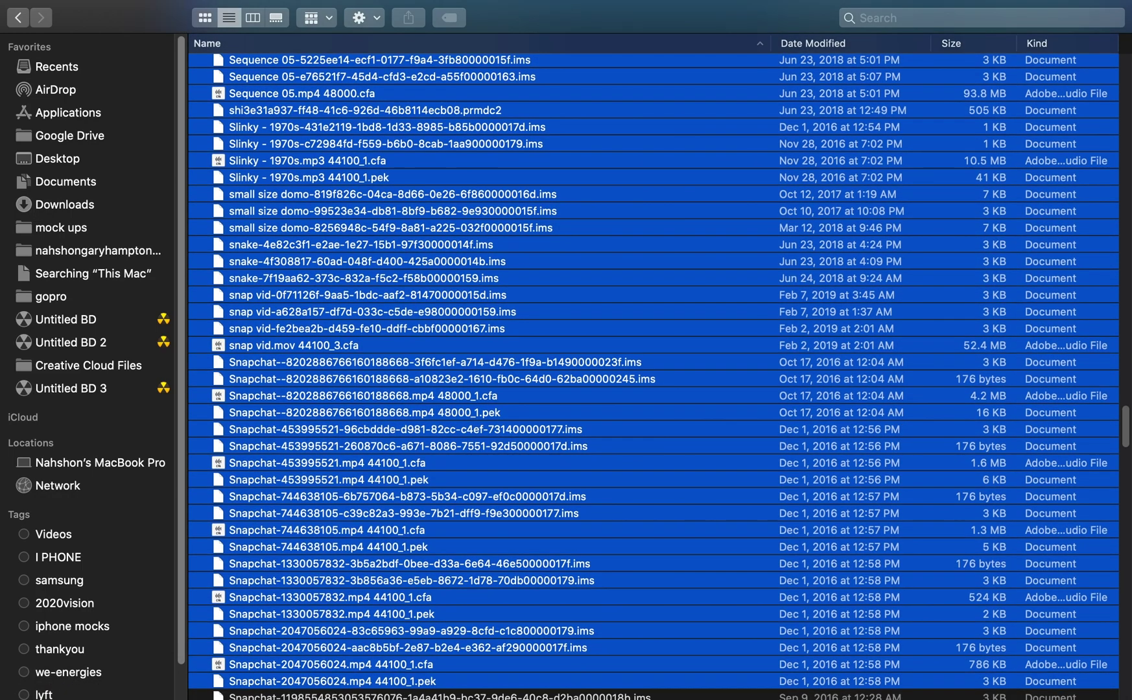
{"action": "scroll", "coordinate": [655, 372], "scroll_direction": "down", "scroll_amount": 2}
{"action": "scroll", "coordinate": [655, 371], "scroll_direction": "down", "scroll_amount": 2}
{"action": "scroll", "coordinate": [654, 372], "scroll_direction": "down", "scroll_amount": 2}
{"action": "scroll", "coordinate": [655, 371], "scroll_direction": "down", "scroll_amount": 2}
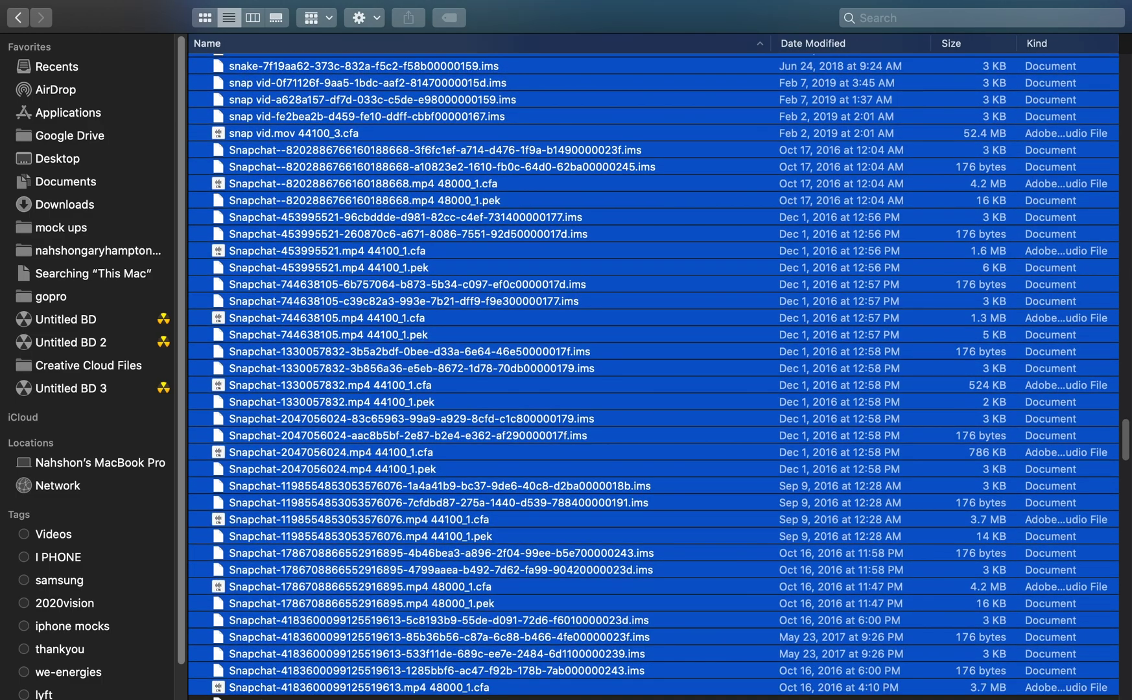
{"action": "scroll", "coordinate": [654, 371], "scroll_direction": "down", "scroll_amount": 2}
{"action": "scroll", "coordinate": [654, 372], "scroll_direction": "down", "scroll_amount": 1}
{"action": "scroll", "coordinate": [655, 371], "scroll_direction": "down", "scroll_amount": 2}
{"action": "scroll", "coordinate": [654, 372], "scroll_direction": "down", "scroll_amount": 2}
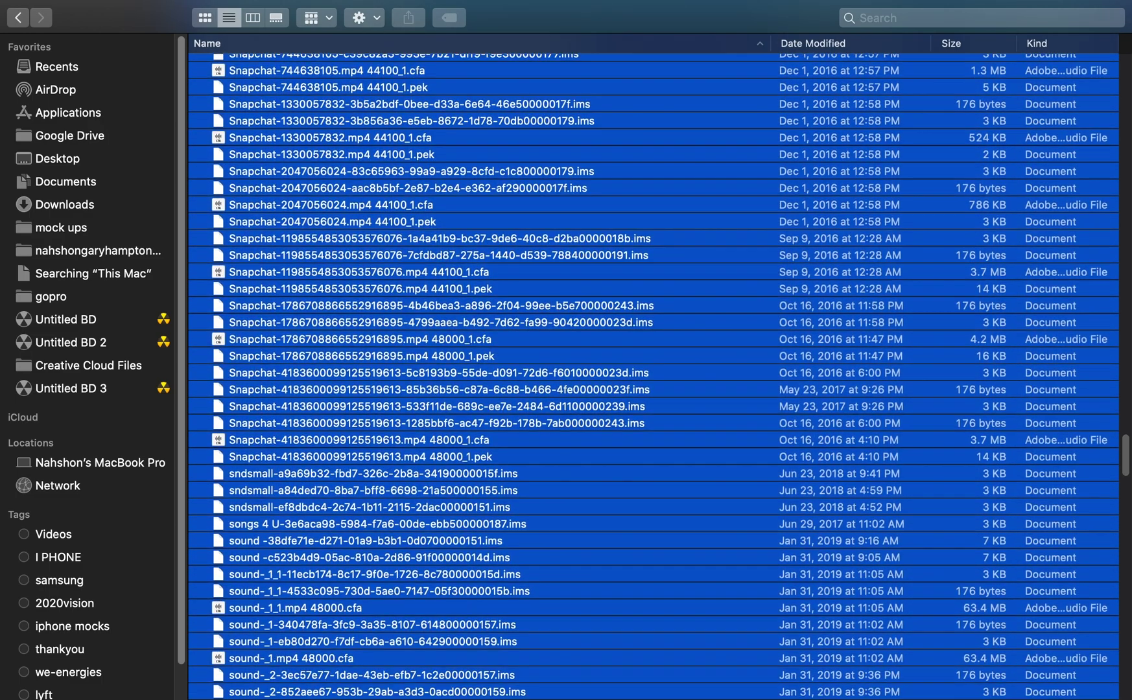
{"action": "scroll", "coordinate": [655, 371], "scroll_direction": "down", "scroll_amount": 1}
{"action": "scroll", "coordinate": [654, 371], "scroll_direction": "down", "scroll_amount": 1}
{"action": "scroll", "coordinate": [833, 390], "scroll_direction": "down", "scroll_amount": 1}
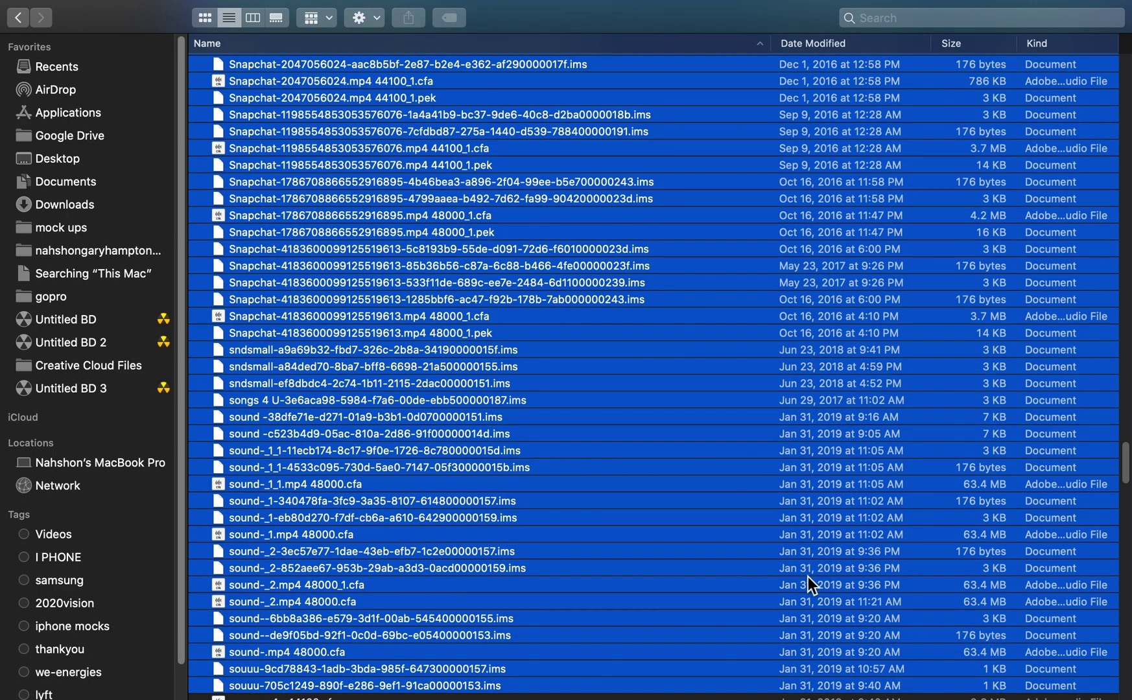
{"action": "left_click_drag", "start_coordinate": [1073, 676], "coordinate": [787, 354]}
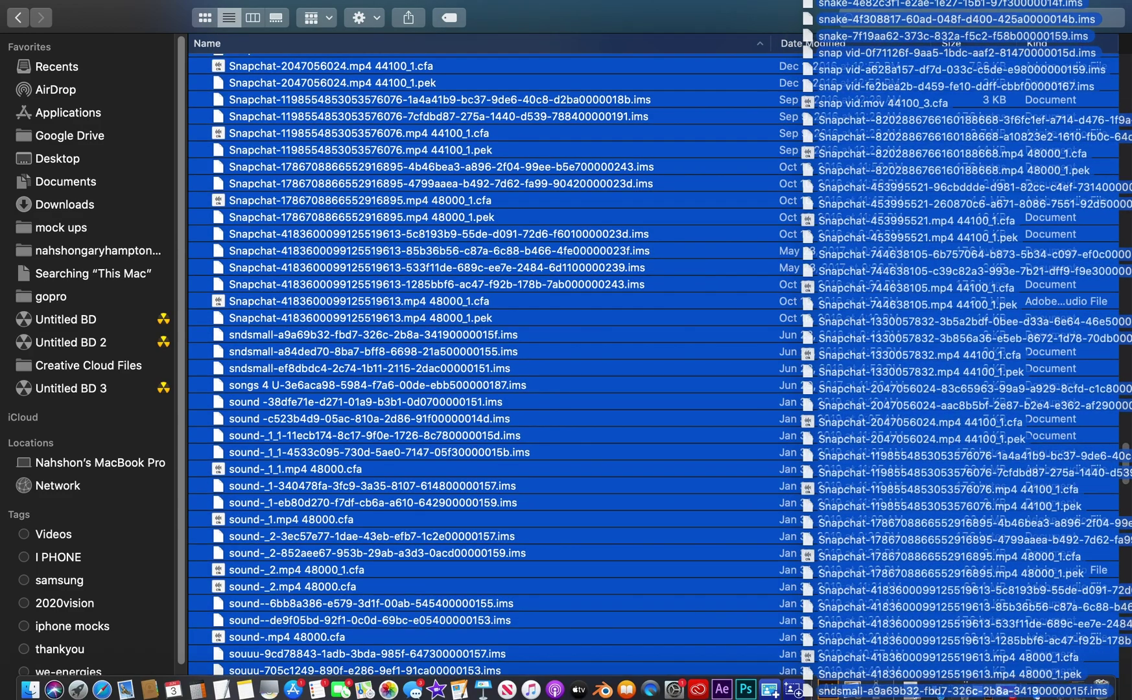
{"action": "left_click_drag", "start_coordinate": [787, 353], "coordinate": [1105, 694]}
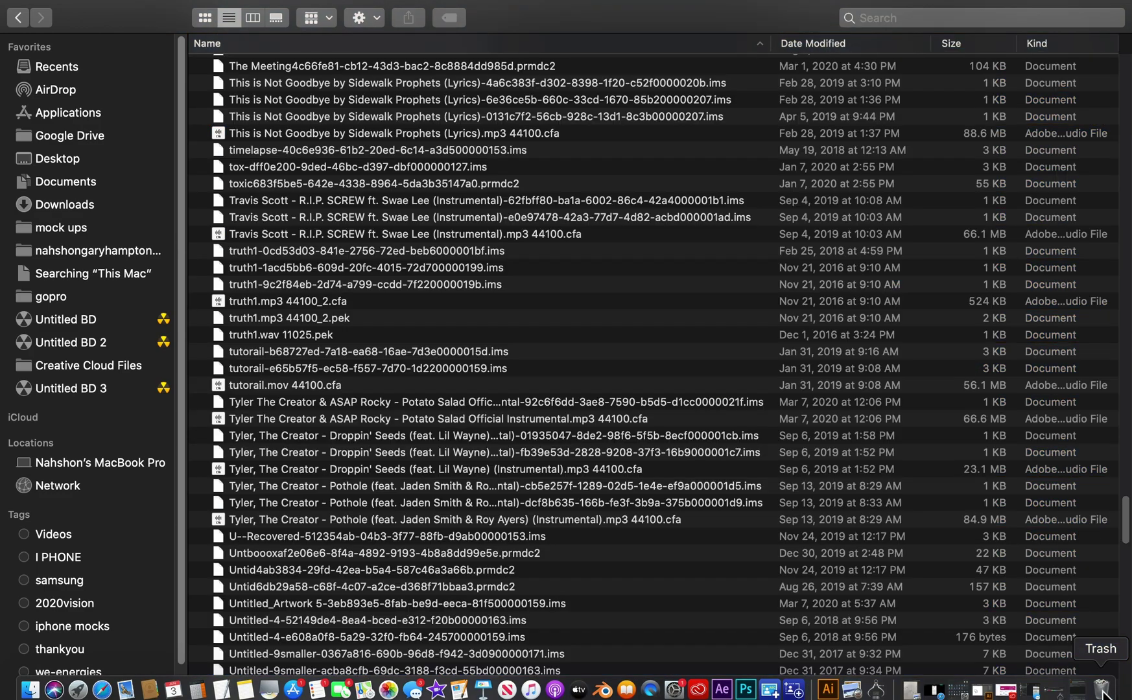
{"action": "left_click_drag", "start_coordinate": [212, 66], "coordinate": [796, 694]}
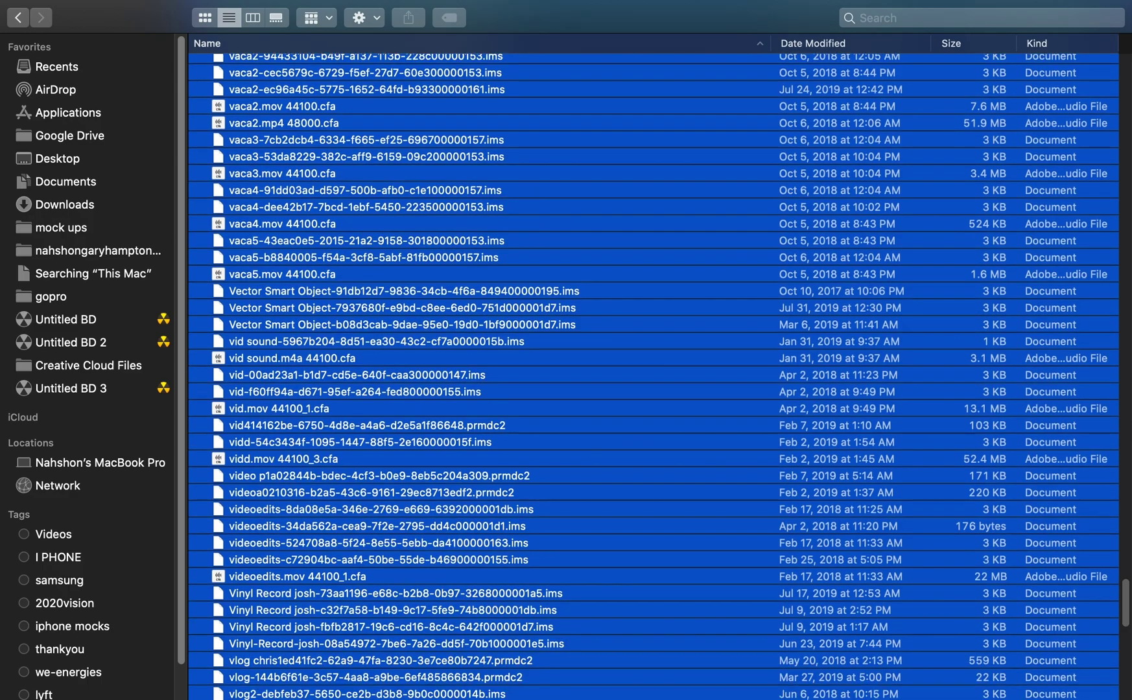
{"action": "scroll", "coordinate": [624, 275], "scroll_direction": "down", "scroll_amount": 5}
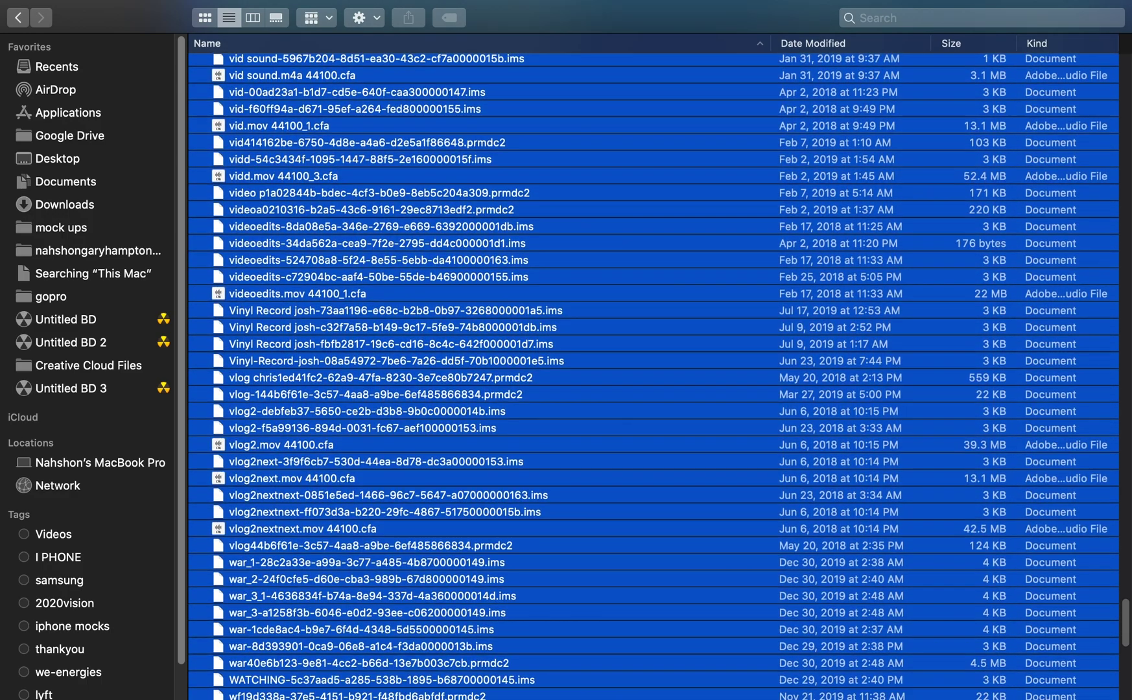
{"action": "scroll", "coordinate": [624, 275], "scroll_direction": "down", "scroll_amount": 5}
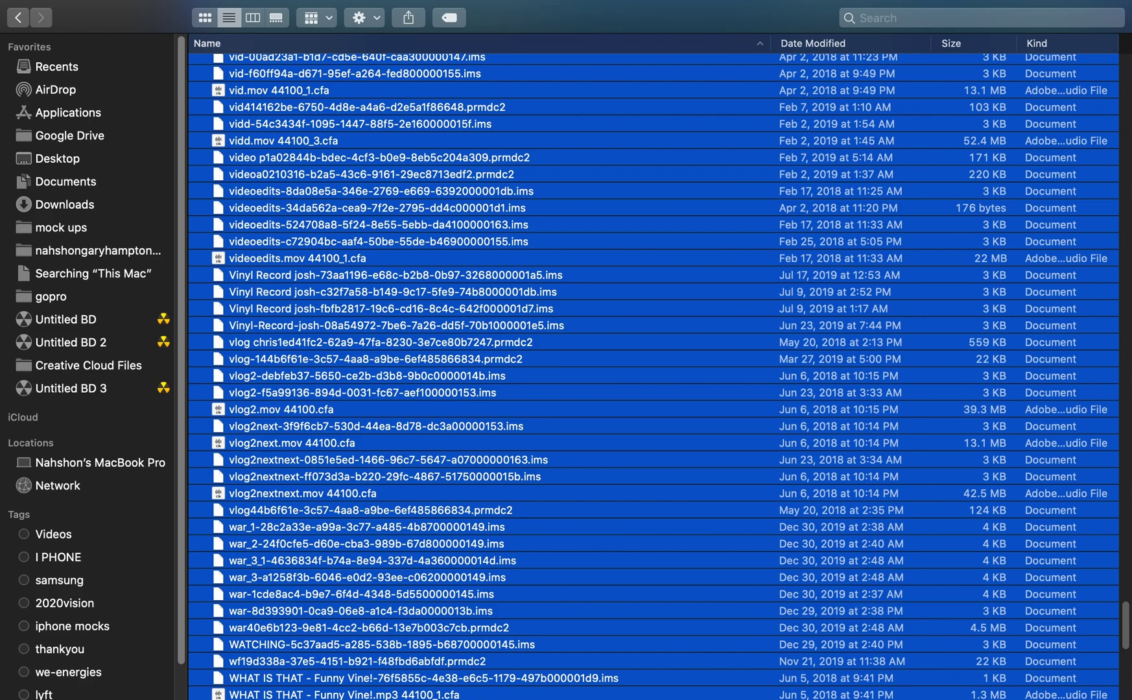
Select the remaining listed cache files and drag two more batches onto the Trash.
{"action": "left_click_drag", "start_coordinate": [381, 282], "coordinate": [999, 681]}
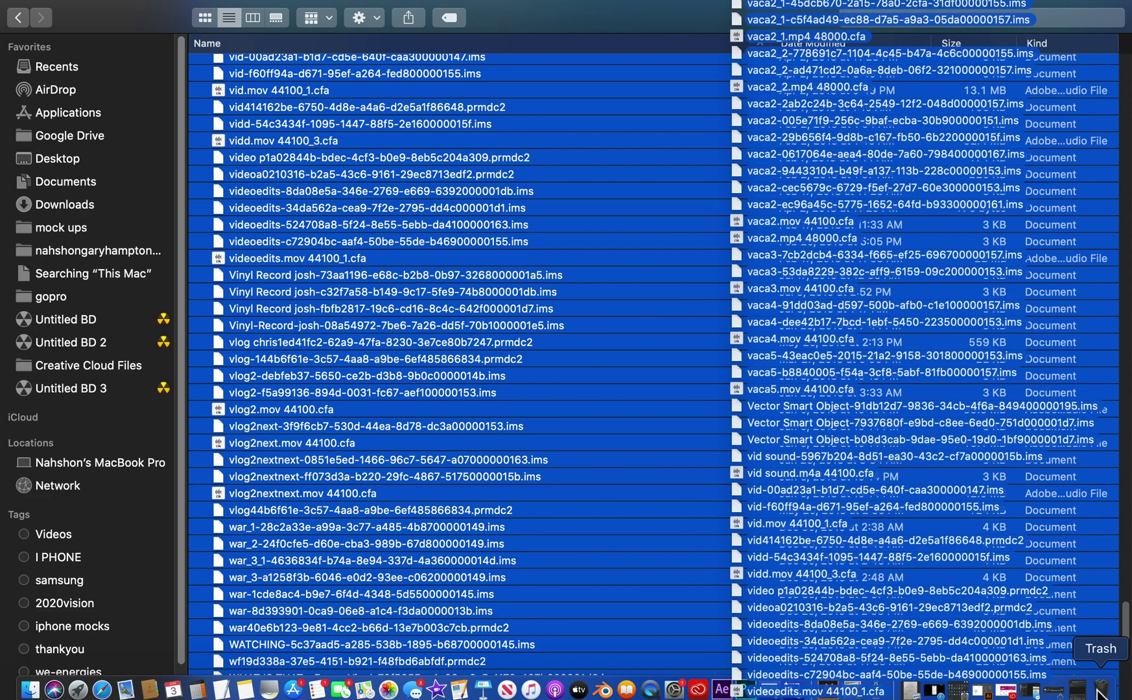
{"action": "left_click_drag", "start_coordinate": [1000, 681], "coordinate": [1104, 693]}
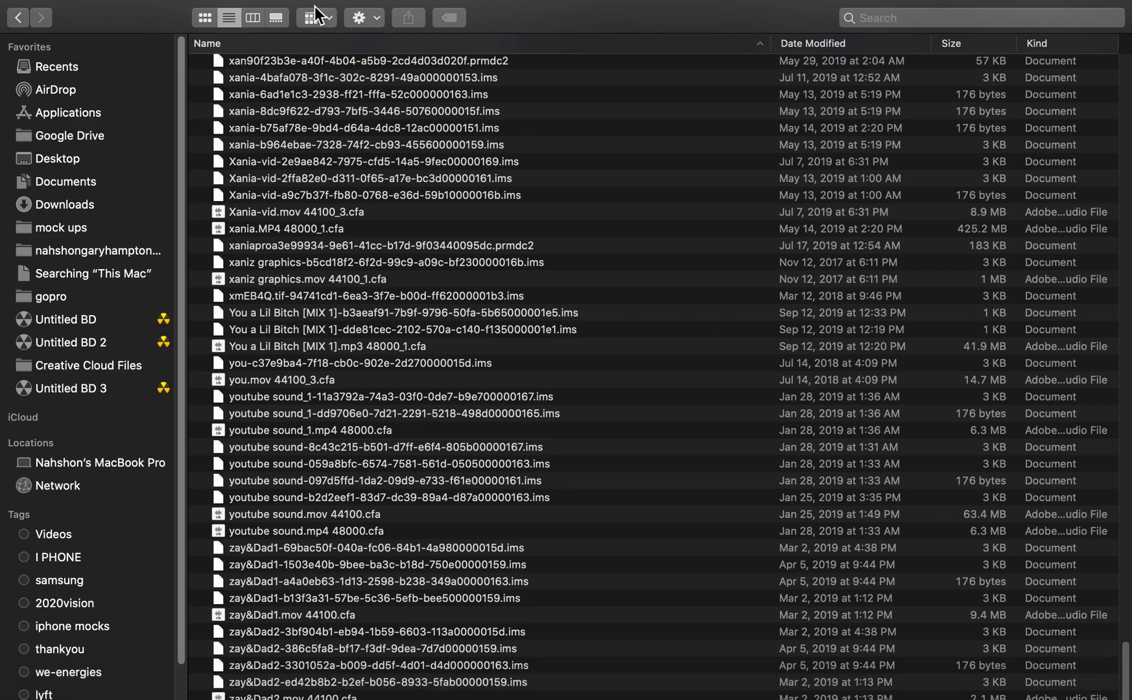
{"action": "left_click_drag", "start_coordinate": [198, 59], "coordinate": [354, 690]}
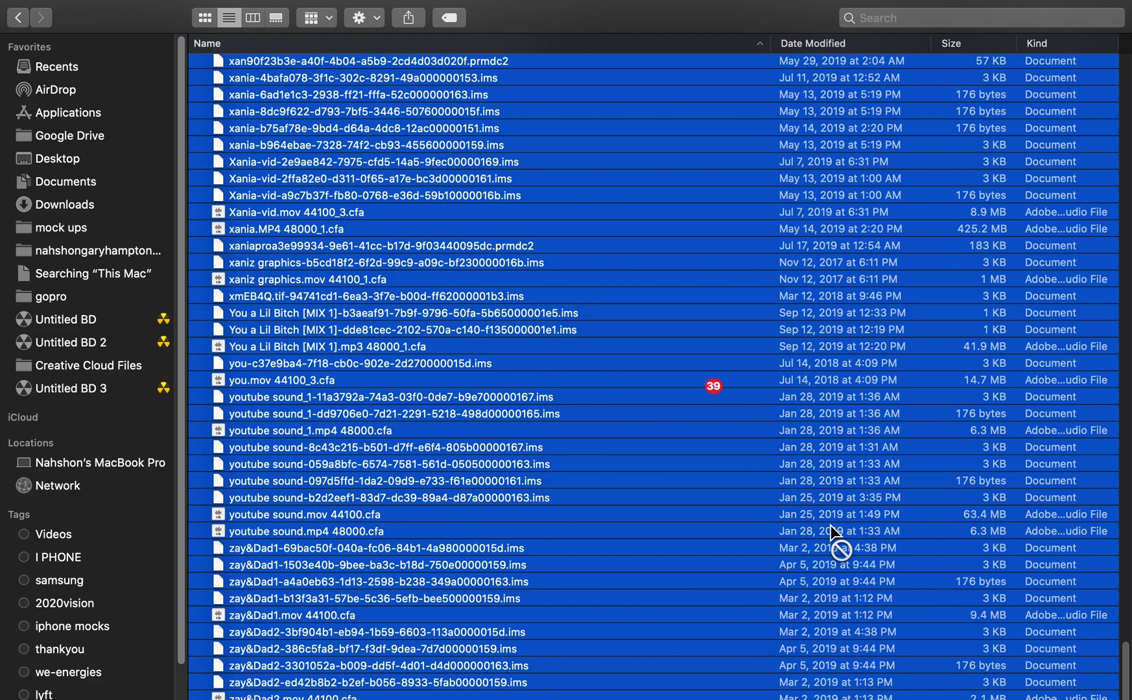
{"action": "left_click_drag", "start_coordinate": [841, 535], "coordinate": [1103, 690]}
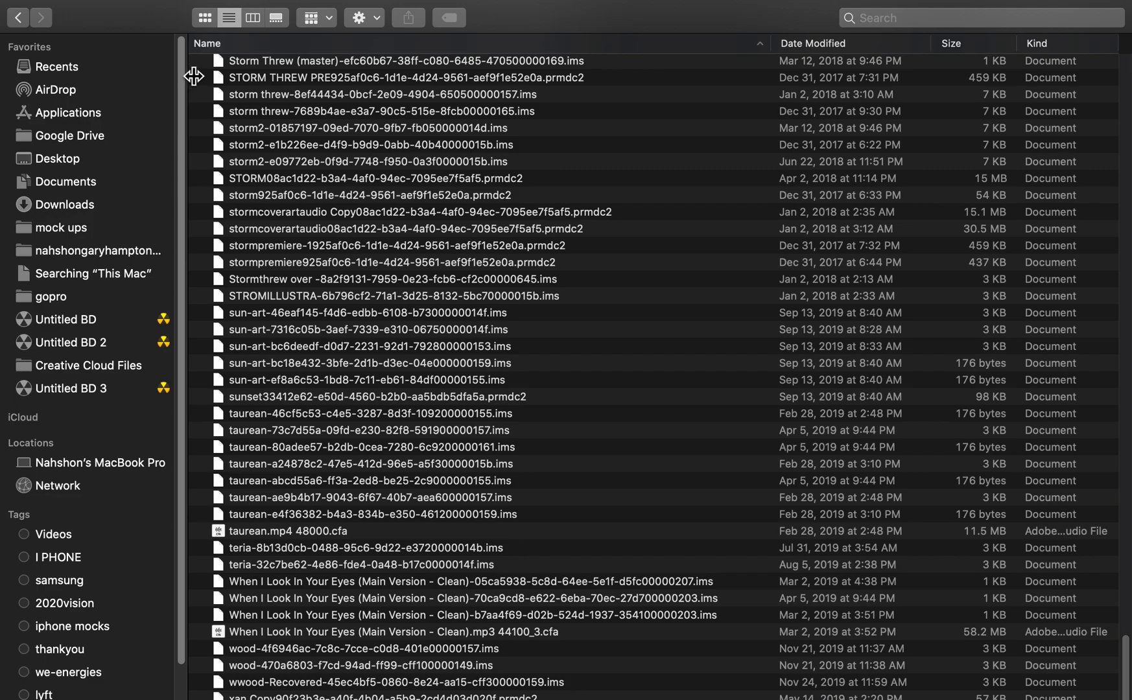
Select every file in the folder with Cmd+A and drop them into the Trash.
{"action": "left_click", "coordinate": [201, 61]}
{"action": "key", "text": "super+a"}
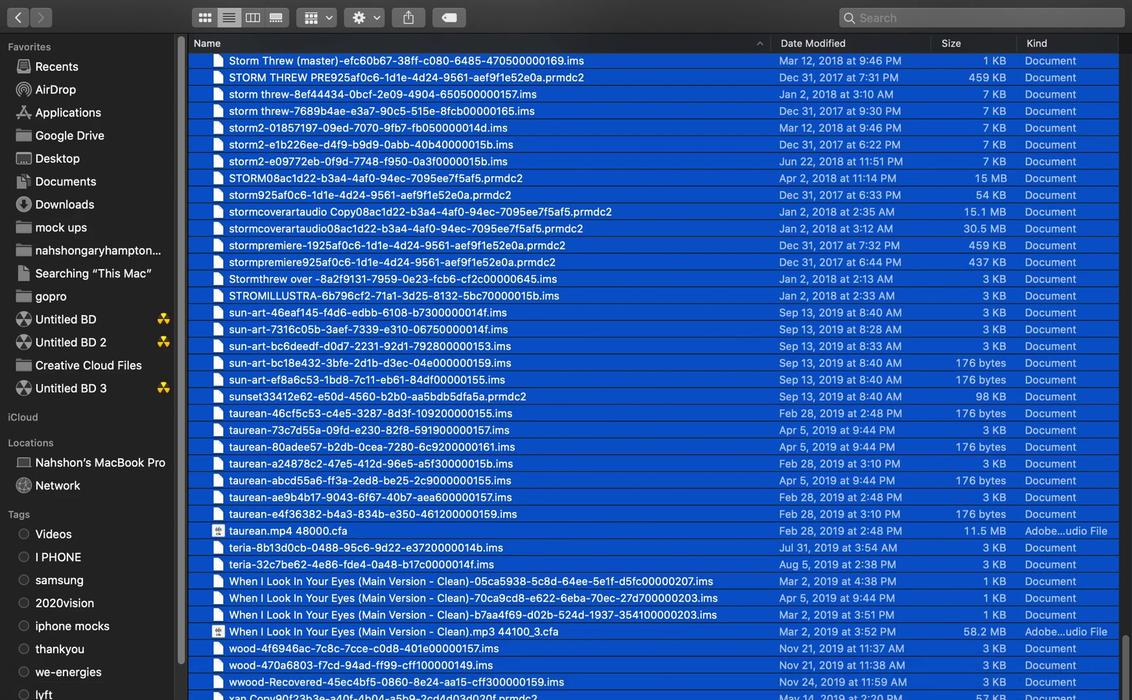
{"action": "left_click_drag", "start_coordinate": [1115, 690], "coordinate": [981, 513]}
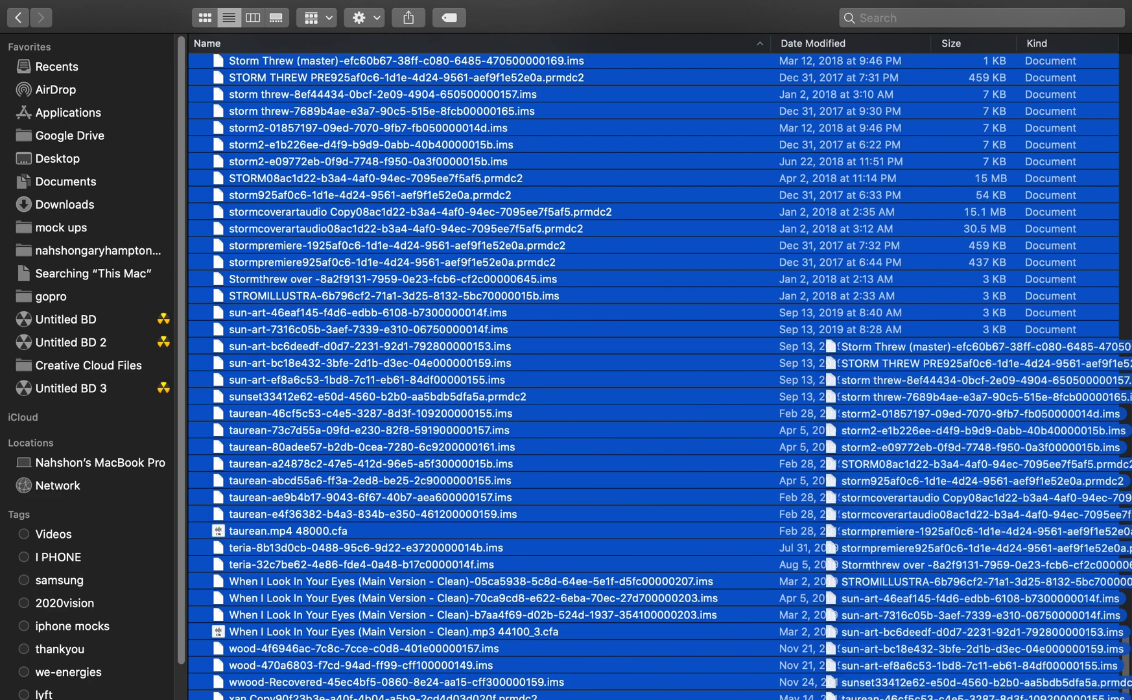
{"action": "left_click_drag", "start_coordinate": [831, 350], "coordinate": [1110, 693]}
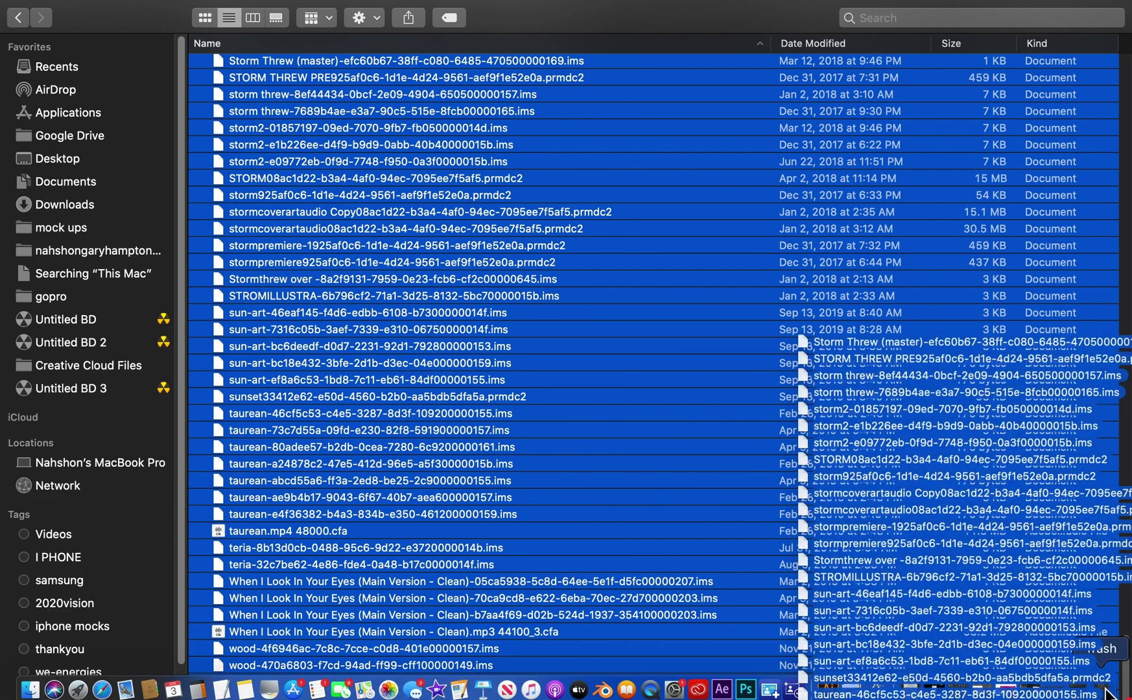
{"action": "left_click_drag", "start_coordinate": [1110, 694], "coordinate": [1110, 694]}
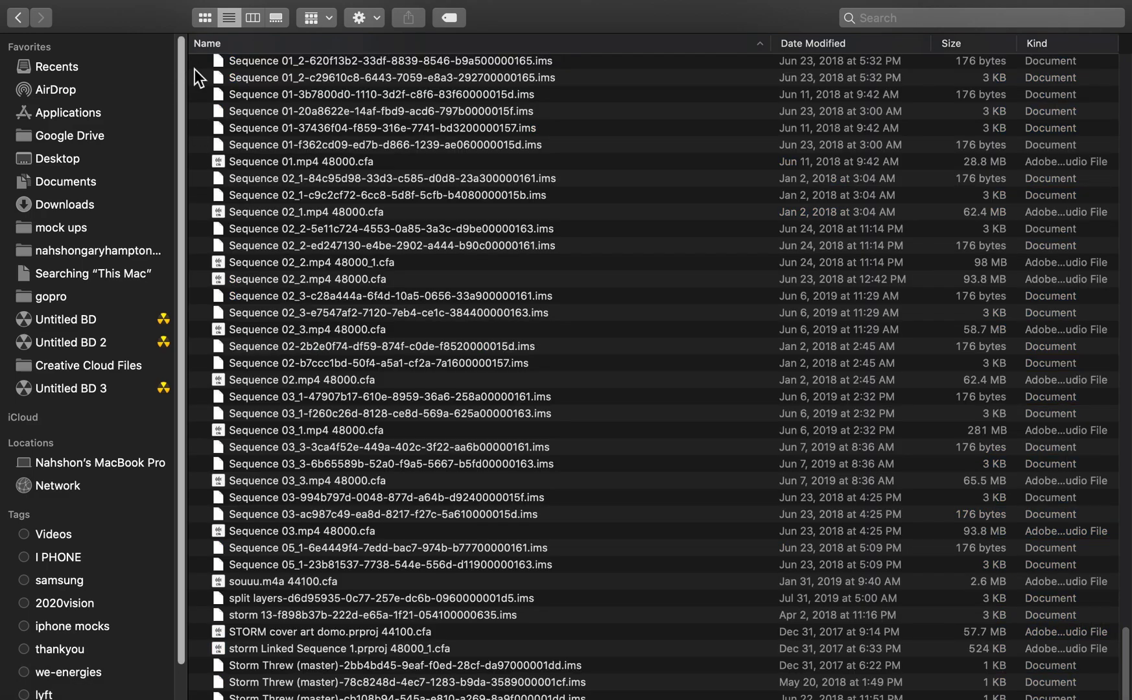
Rubber-band select the listed files twice more and move each batch to the Trash.
{"action": "left_click_drag", "start_coordinate": [199, 68], "coordinate": [620, 694]}
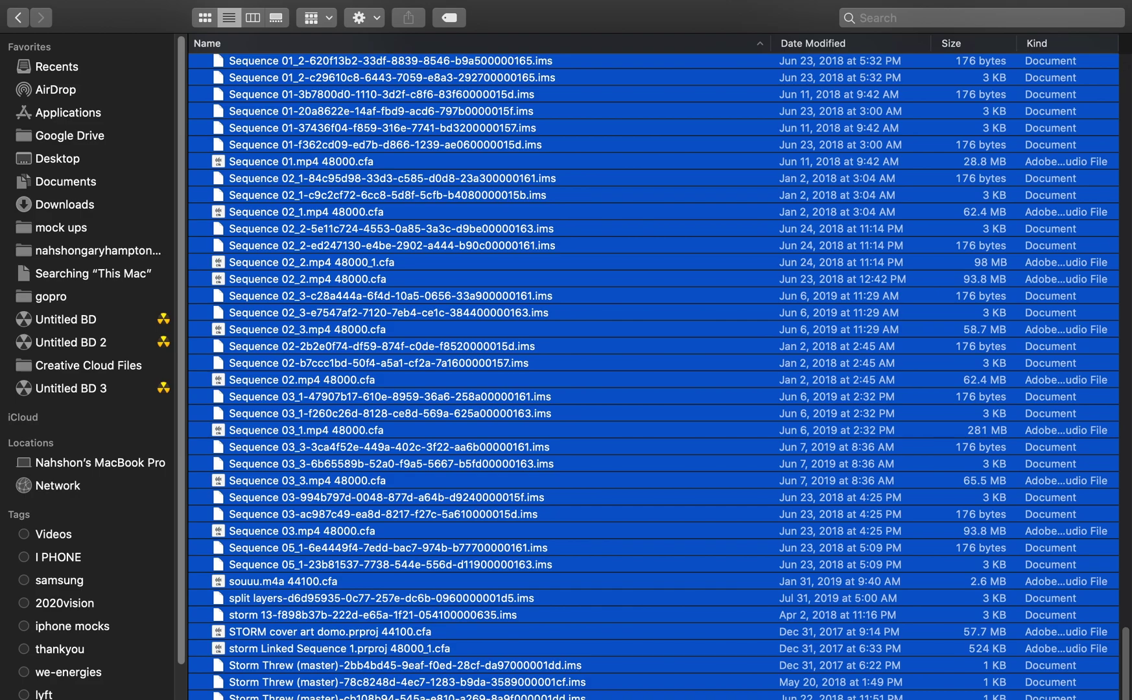
{"action": "left_click_drag", "start_coordinate": [619, 353], "coordinate": [1105, 685]}
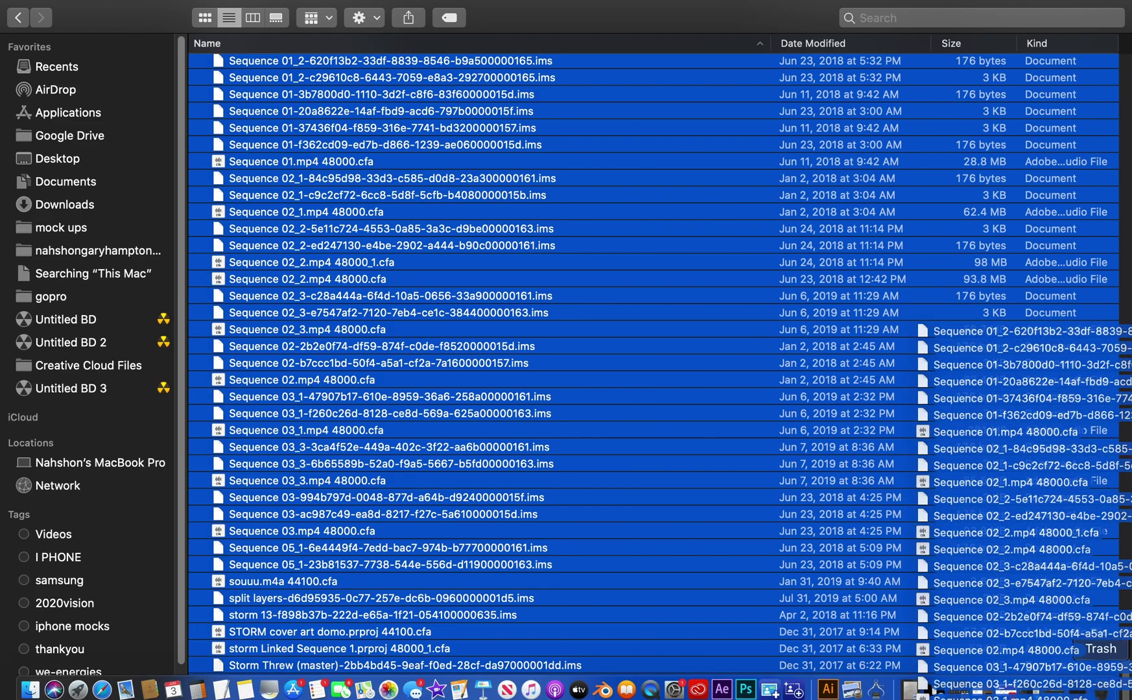
{"action": "left_click_drag", "start_coordinate": [1101, 685], "coordinate": [1101, 688]}
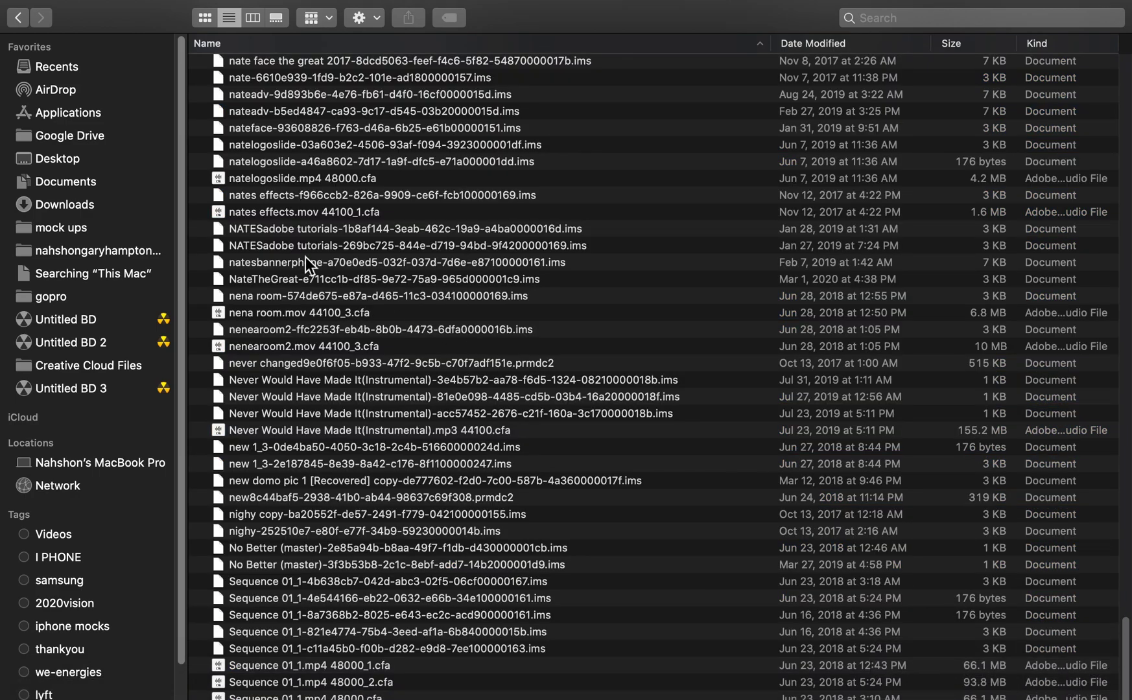
{"action": "left_click_drag", "start_coordinate": [200, 67], "coordinate": [301, 694]}
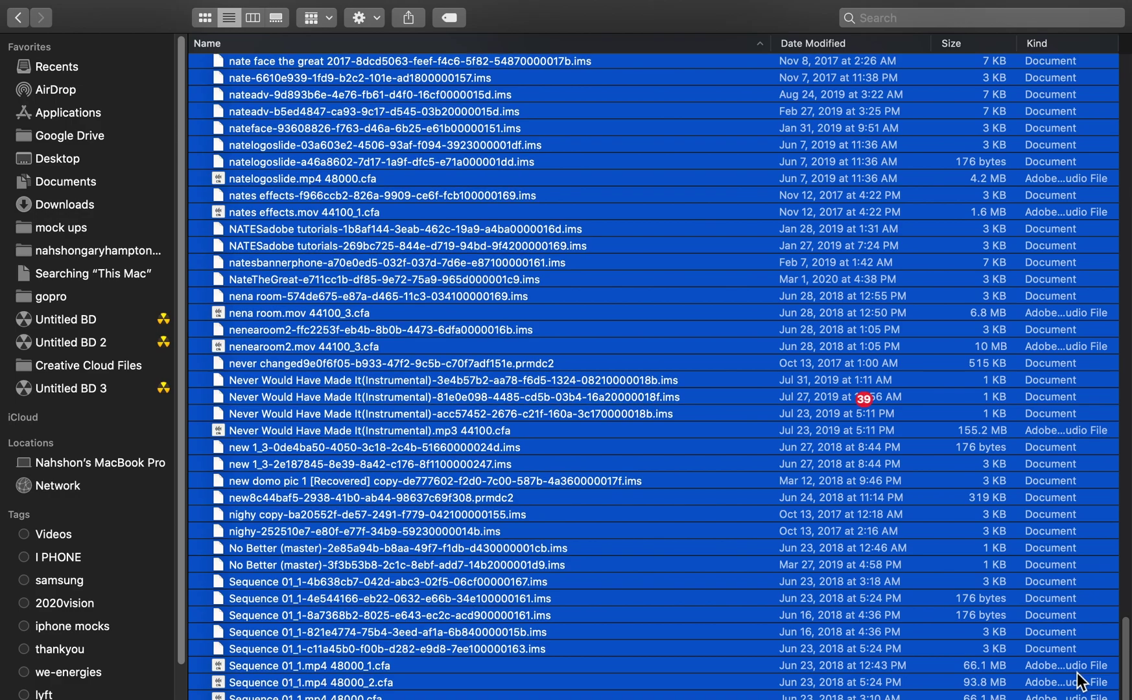
{"action": "left_click_drag", "start_coordinate": [1081, 681], "coordinate": [1104, 690]}
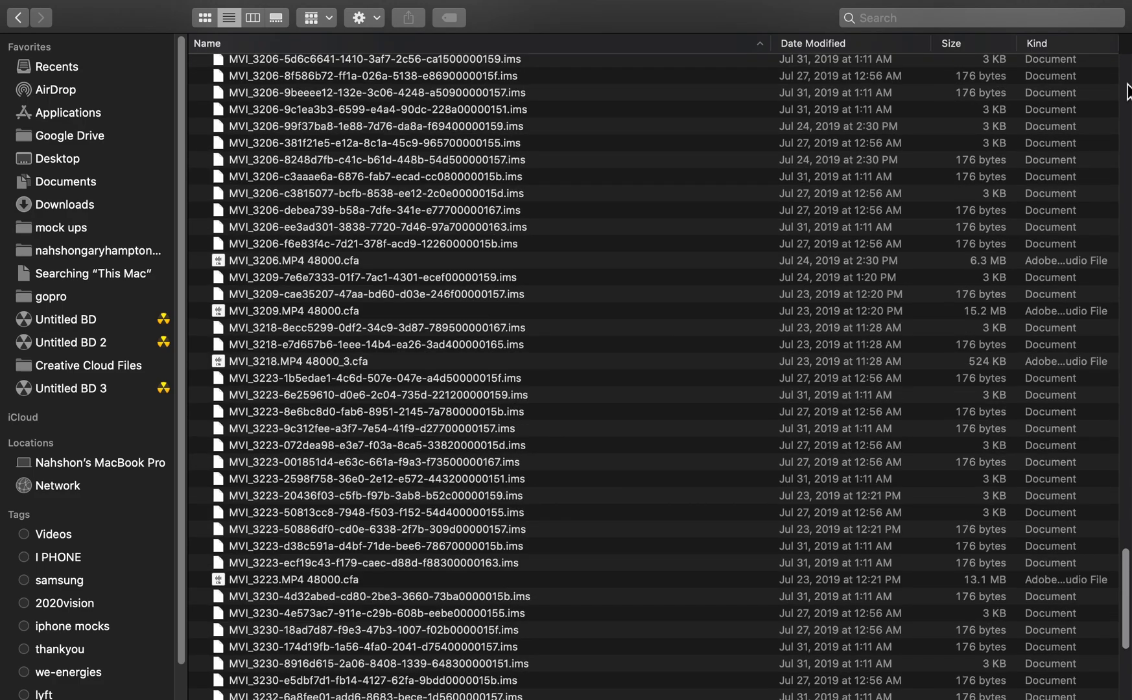
{"action": "left_click_drag", "start_coordinate": [1124, 592], "coordinate": [1121, 53]}
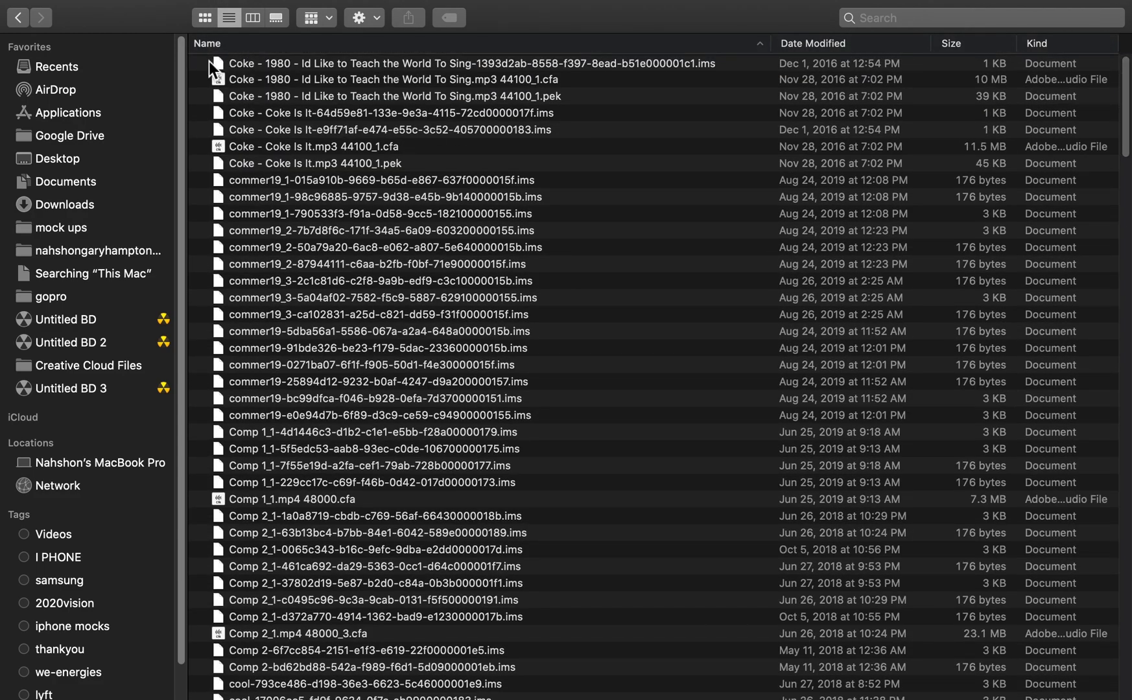
{"action": "left_click_drag", "start_coordinate": [208, 61], "coordinate": [566, 697]}
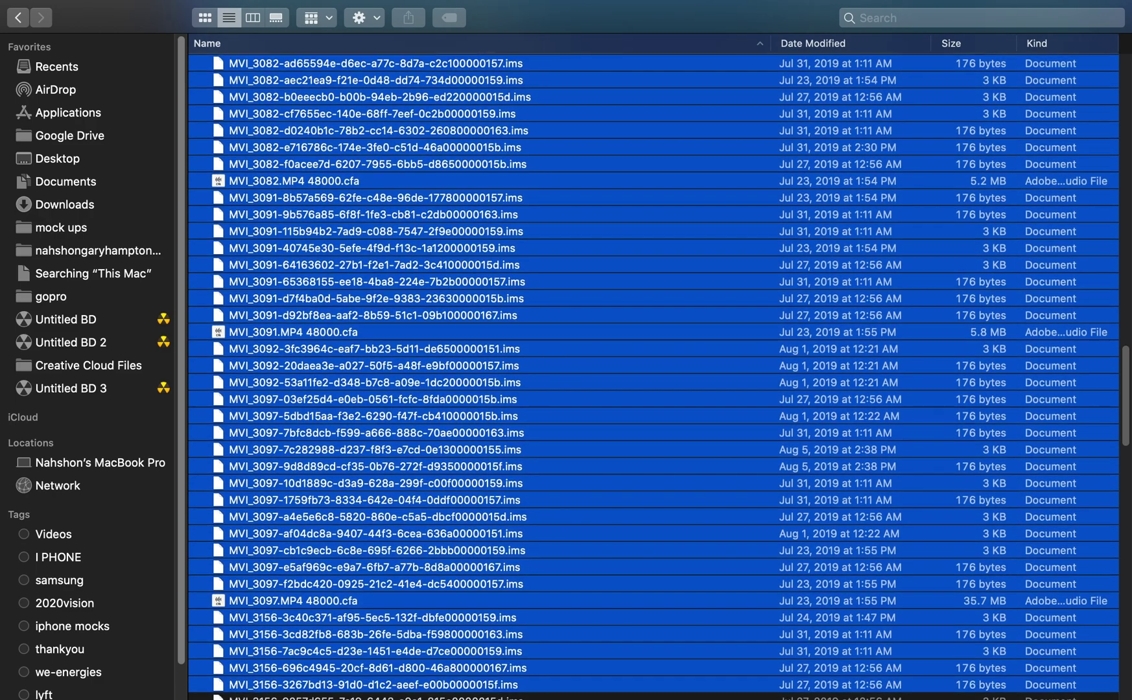
{"action": "scroll", "coordinate": [654, 372], "scroll_direction": "down", "scroll_amount": 8}
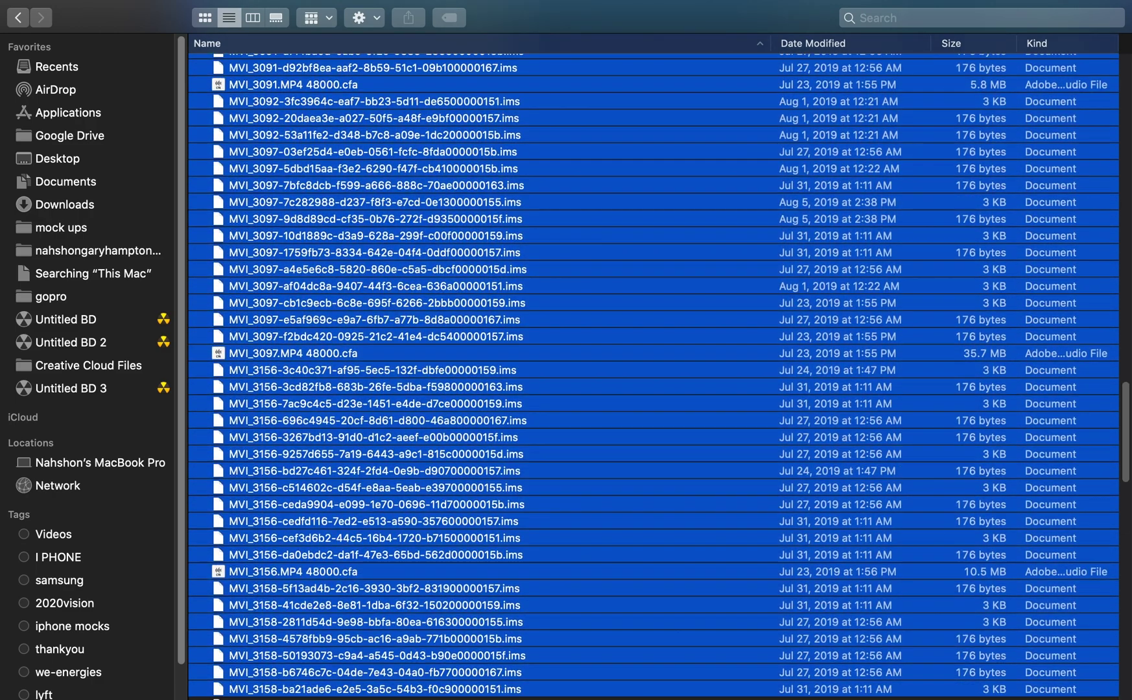
{"action": "scroll", "coordinate": [654, 371], "scroll_direction": "down", "scroll_amount": 8}
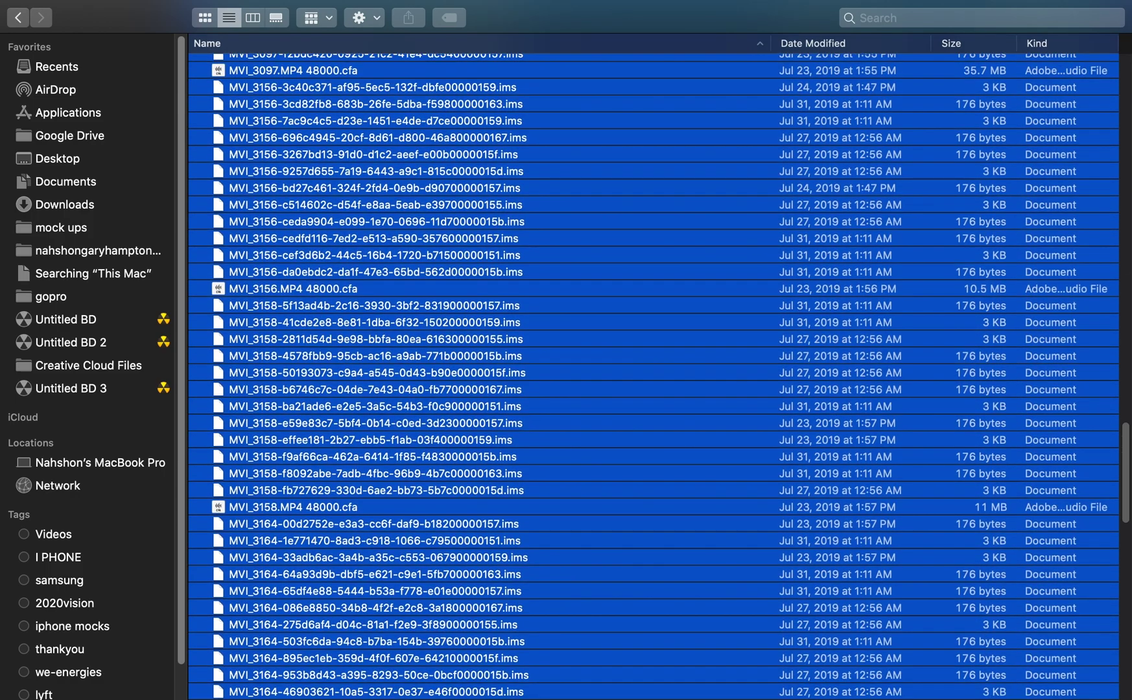
{"action": "scroll", "coordinate": [728, 389], "scroll_direction": "down", "scroll_amount": 1}
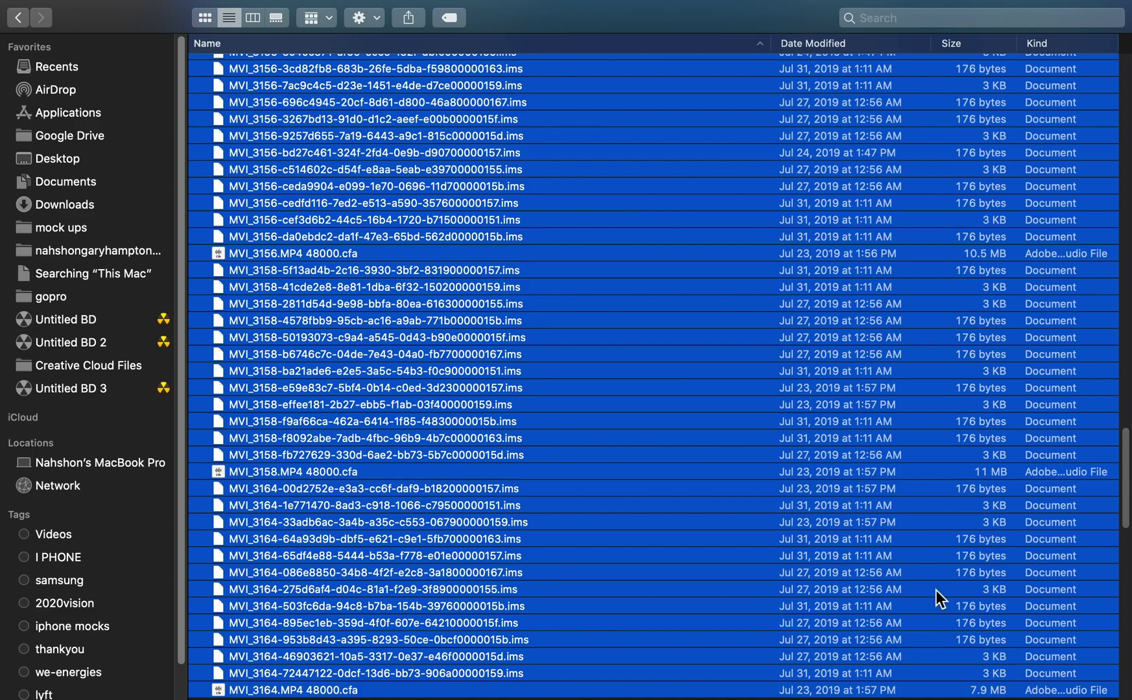
Move the selected files to the Trash, then select and trash the next visible batch.
{"action": "mouse_move", "coordinate": [935, 590]}
{"action": "left_mouse_down"}
{"action": "mouse_move", "coordinate": [770, 690]}
{"action": "mouse_move", "coordinate": [1100, 693]}
{"action": "left_mouse_up"}
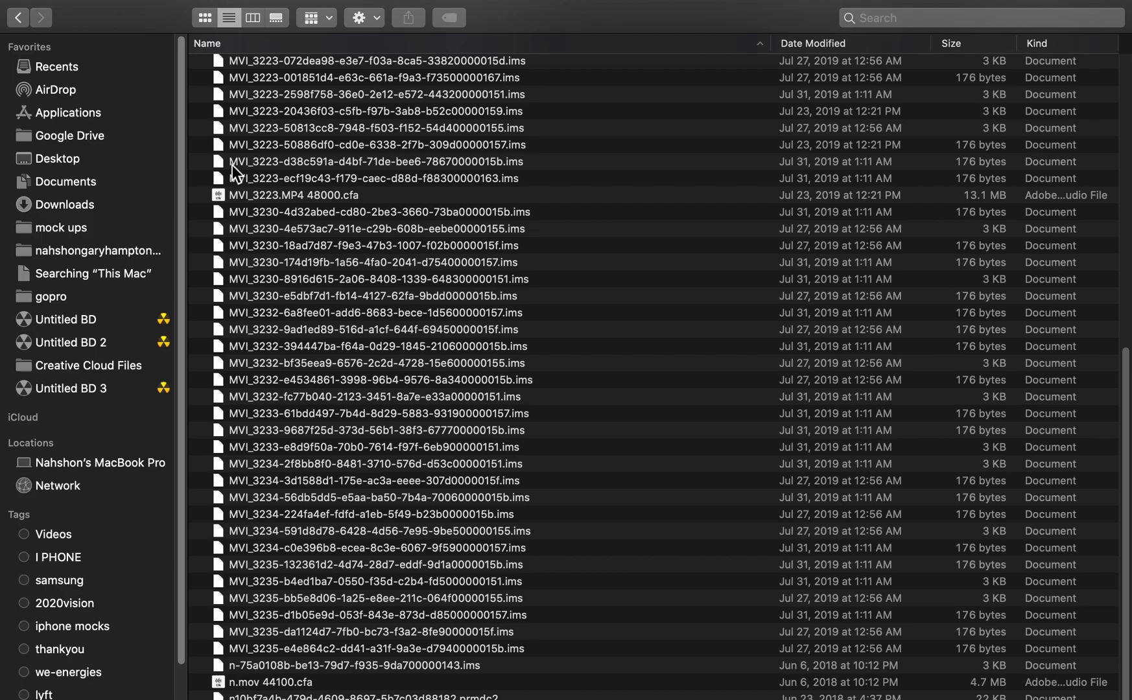
{"action": "left_click_drag", "start_coordinate": [199, 67], "coordinate": [236, 694]}
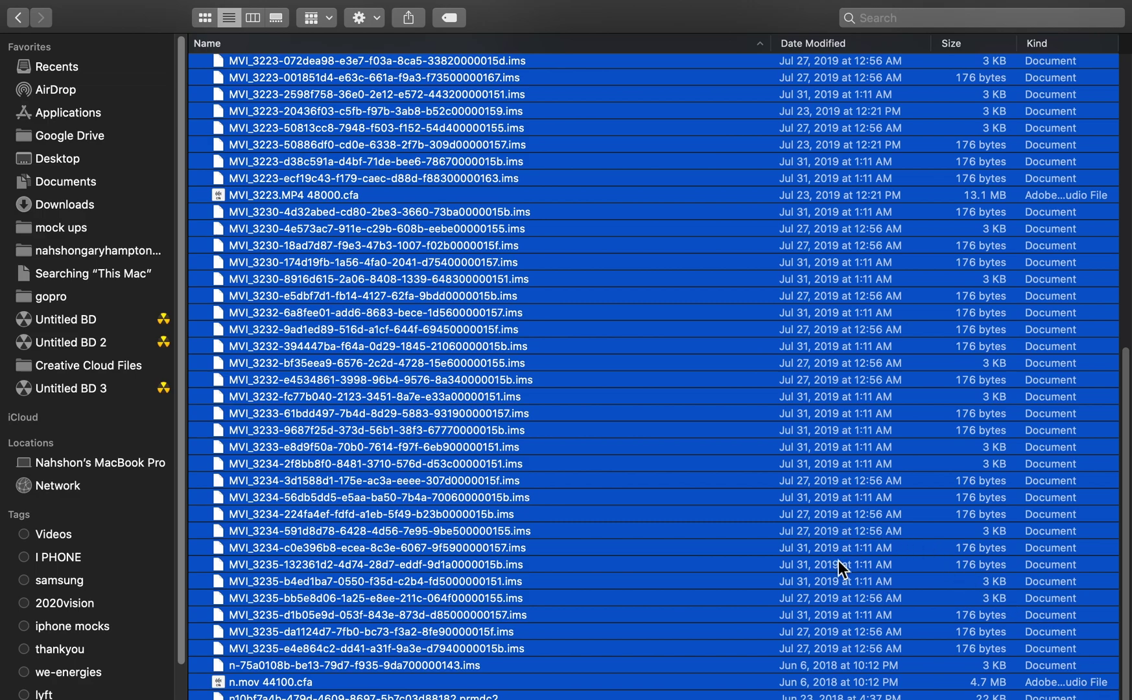
{"action": "left_click_drag", "start_coordinate": [836, 567], "coordinate": [800, 681]}
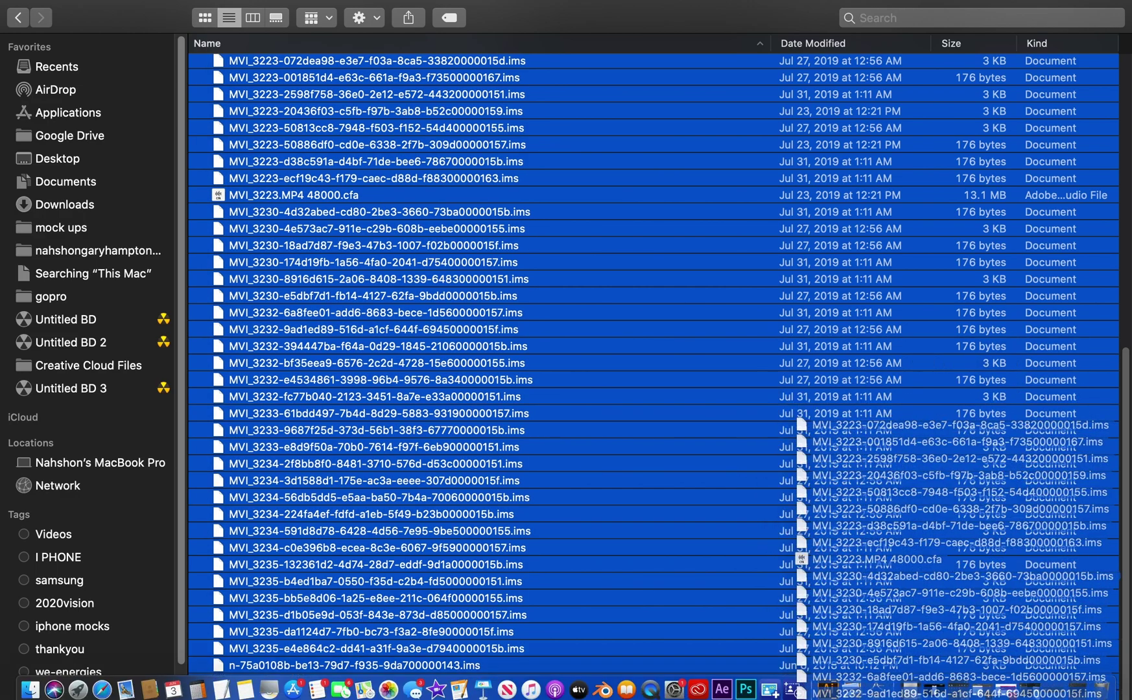
{"action": "left_click_drag", "start_coordinate": [800, 680], "coordinate": [1101, 690]}
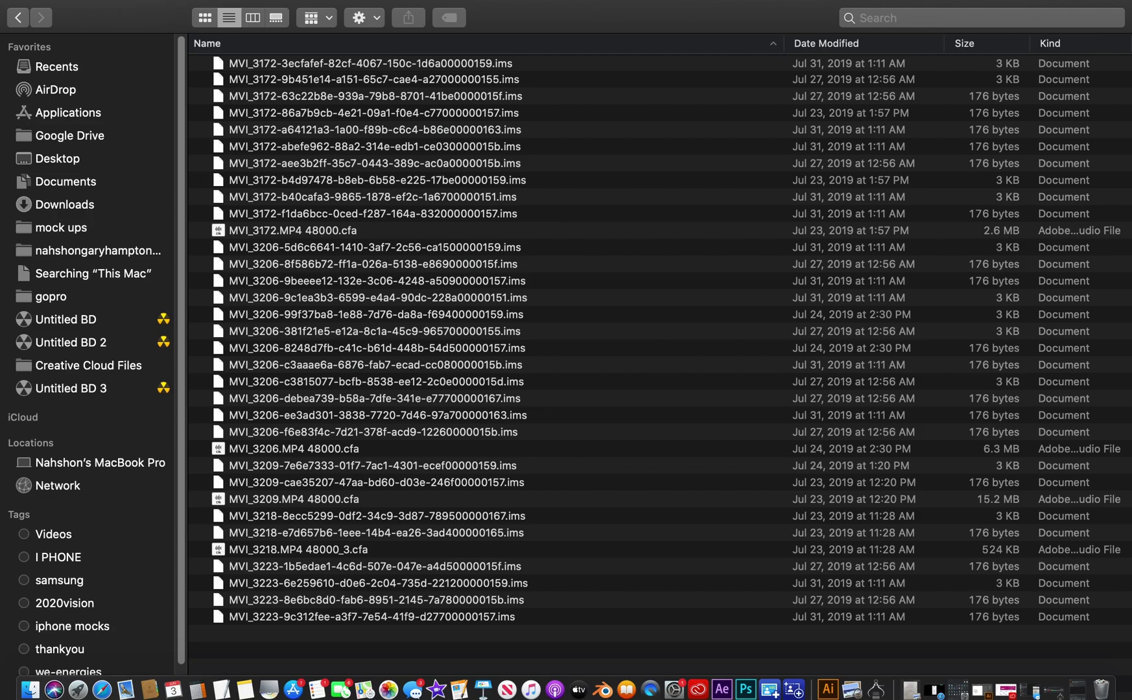
Select the final 34 files, MVI_3172 through MVI_3223, and drop them into the Trash.
{"action": "left_click_drag", "start_coordinate": [200, 66], "coordinate": [1012, 650]}
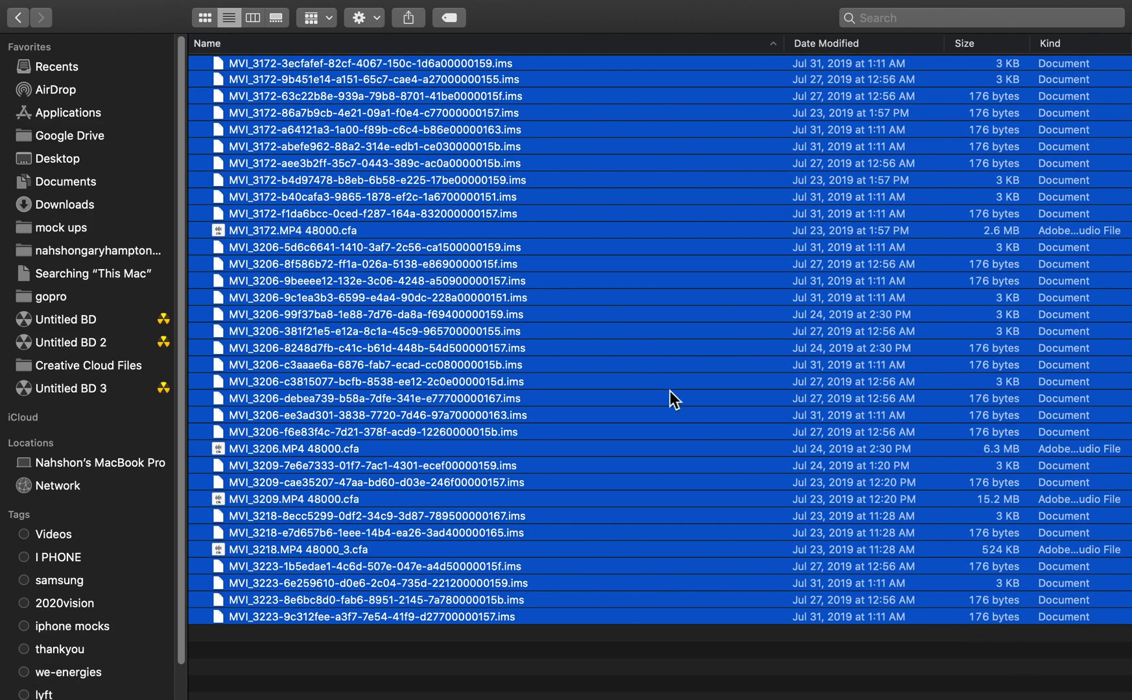
{"action": "left_click_drag", "start_coordinate": [953, 618], "coordinate": [973, 681]}
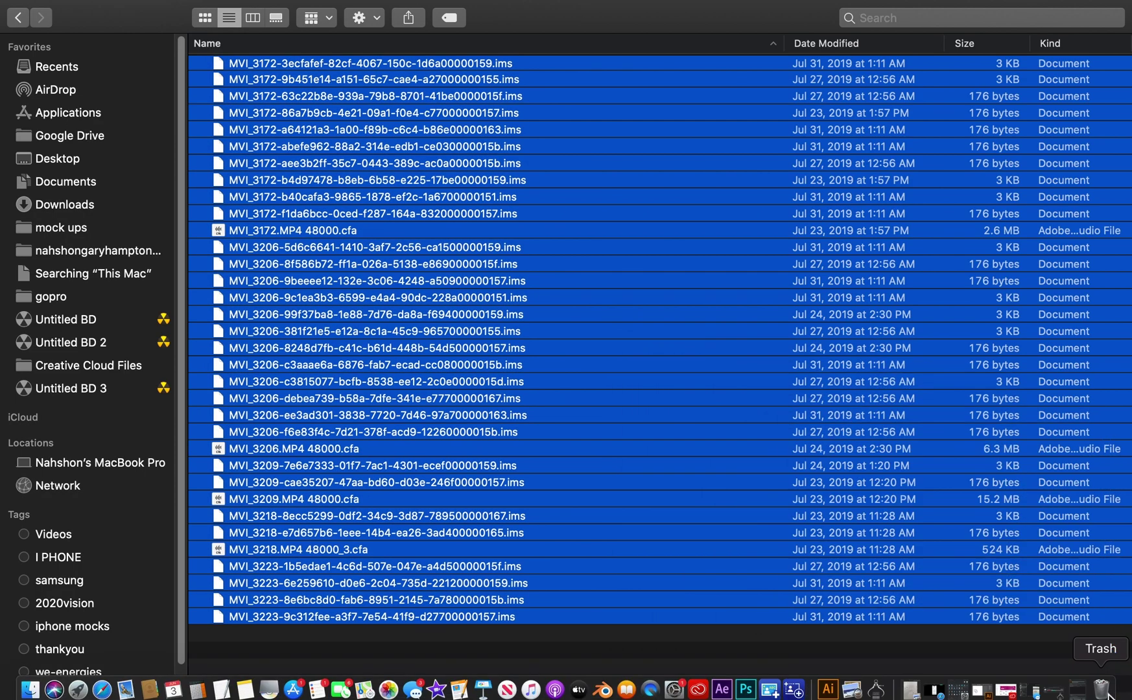
{"action": "left_click_drag", "start_coordinate": [973, 680], "coordinate": [1106, 690]}
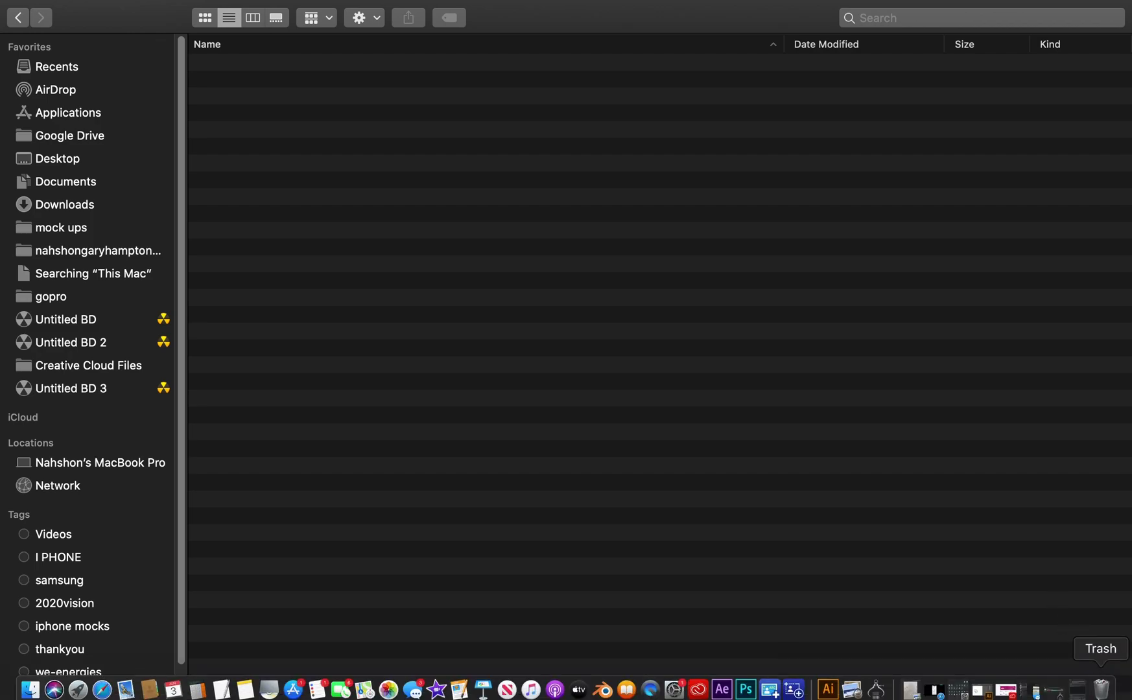
Empty the Trash with confirmation, then launch Adobe Photoshop CC 2019 from the Dock.
{"action": "left_click", "coordinate": [1101, 690]}
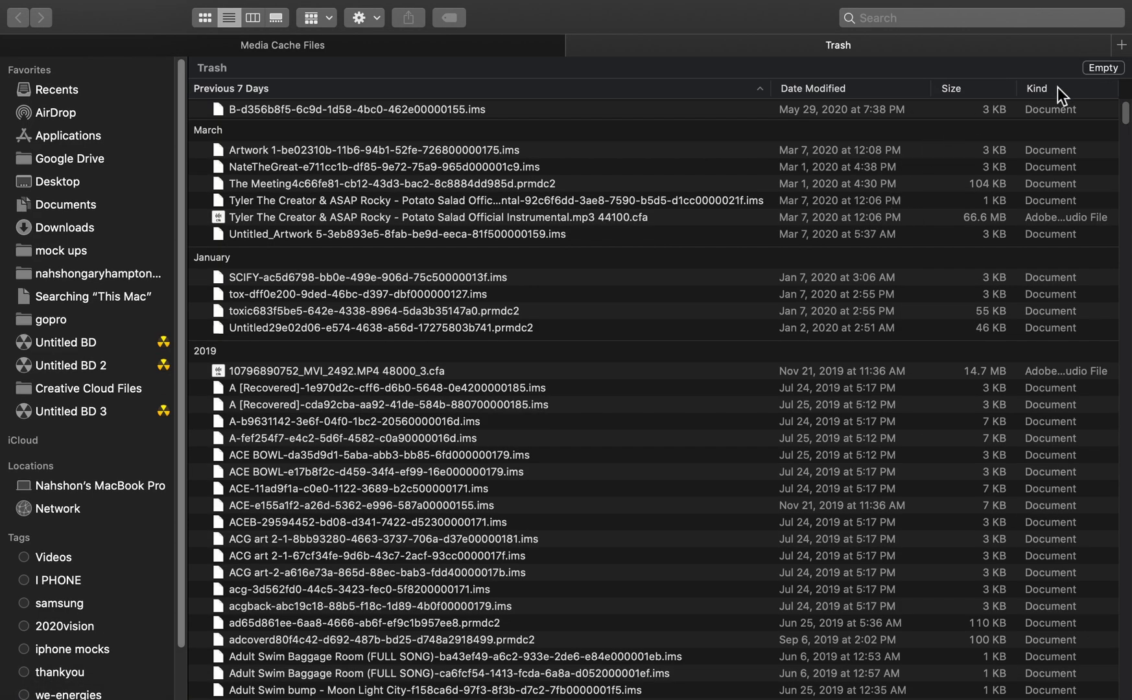
{"action": "left_click", "coordinate": [1102, 68]}
{"action": "left_click", "coordinate": [702, 255]}
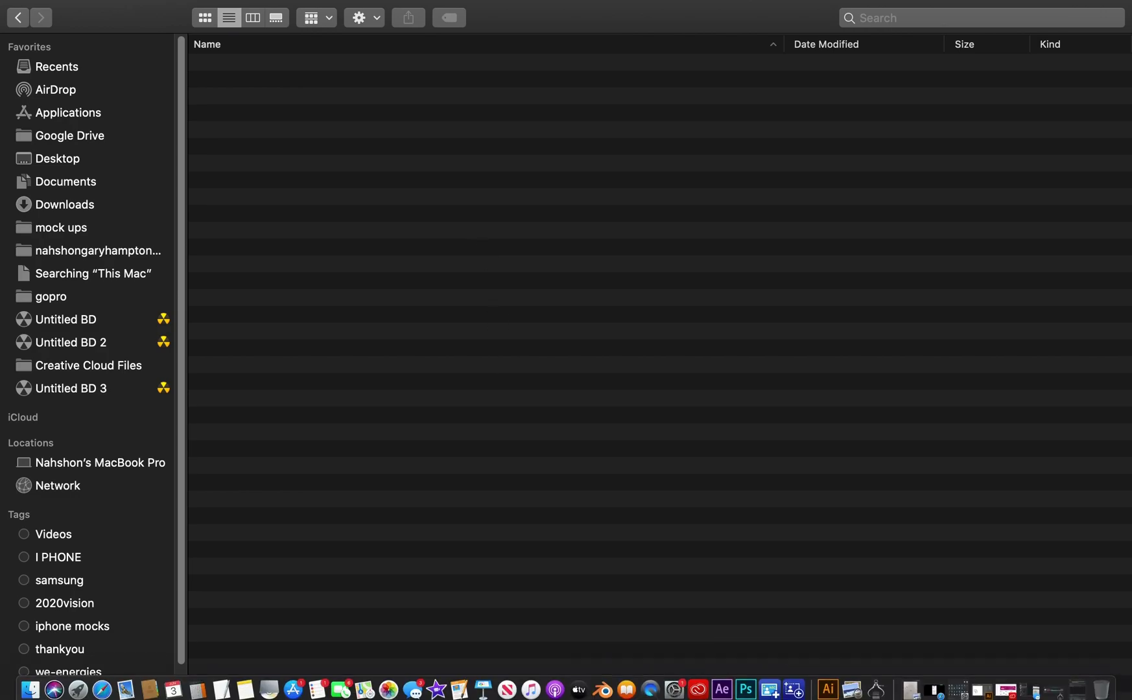
{"action": "mouse_move", "coordinate": [745, 689]}
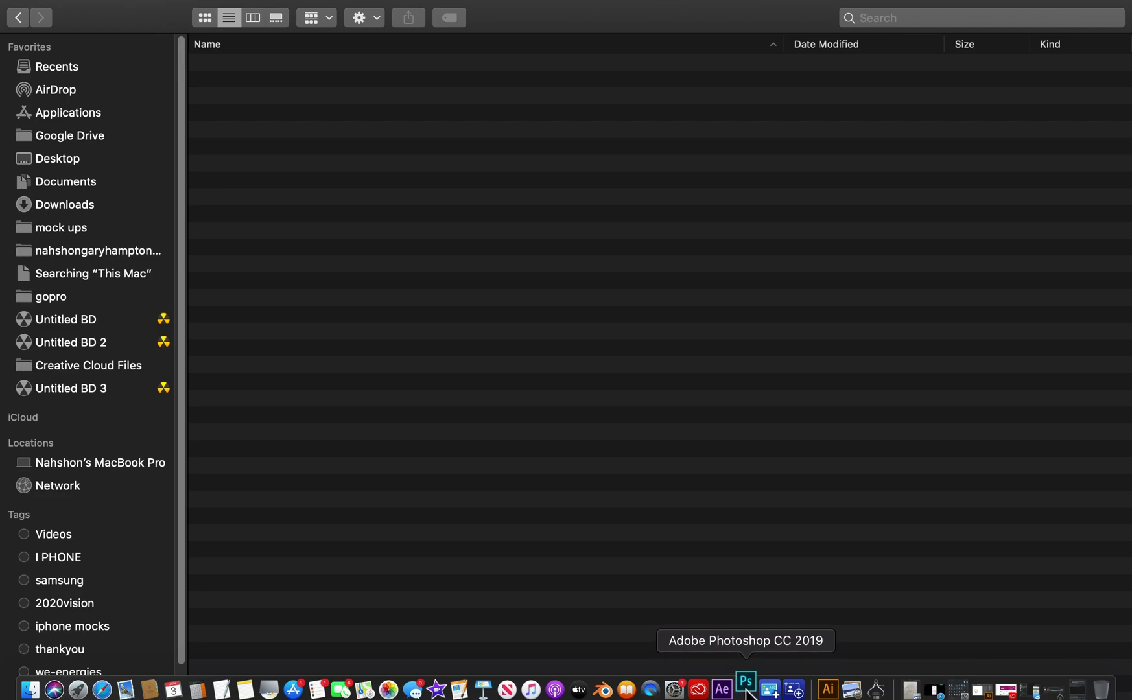
{"action": "left_click", "coordinate": [748, 690]}
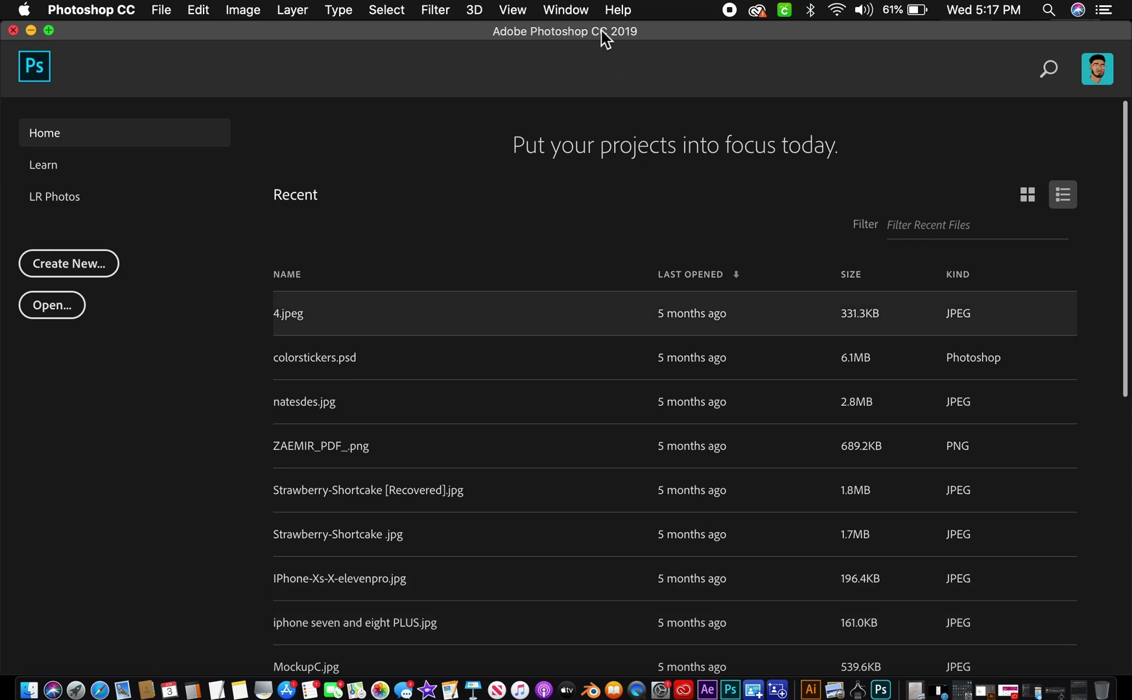
{"action": "mouse_move", "coordinate": [532, 32]}
{"action": "left_mouse_down"}
{"action": "mouse_move", "coordinate": [498, 49]}
{"action": "mouse_move", "coordinate": [505, 29]}
{"action": "left_mouse_up"}
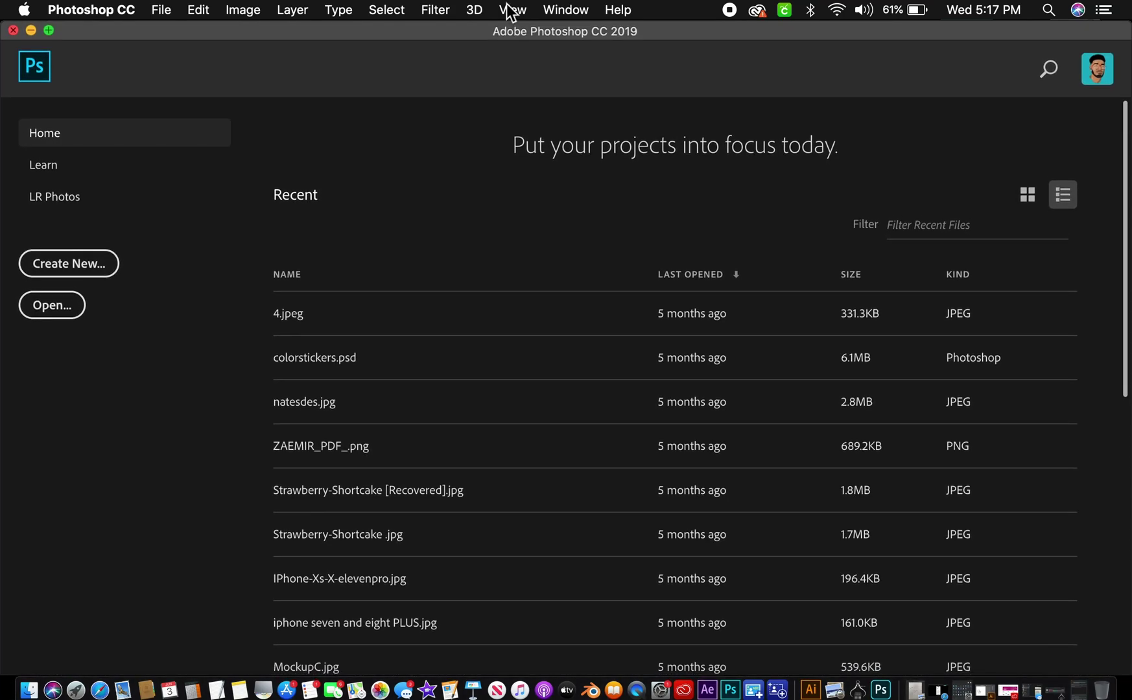